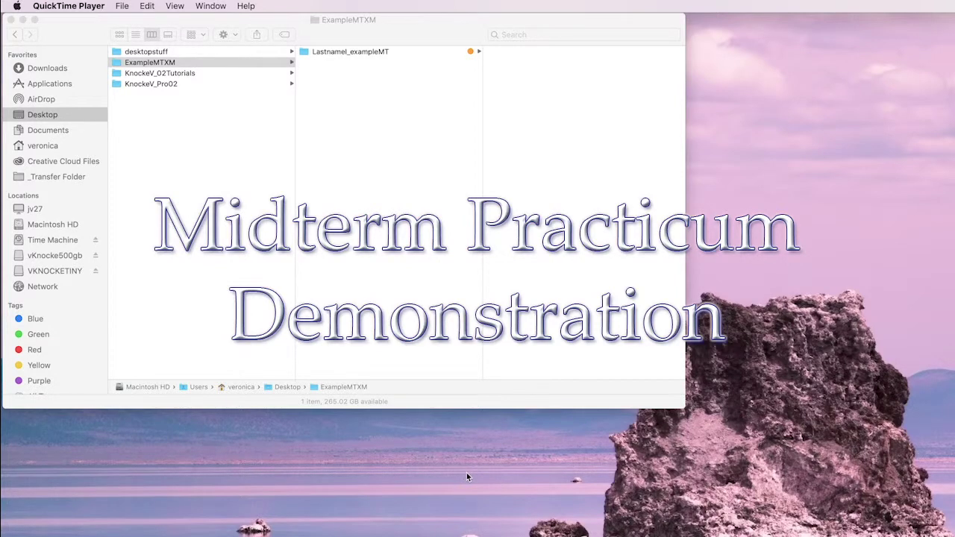
# Open exampleMTxm Practicum.docx from the Lastnamel_exampleMT folder in Word
pyautogui.click(467, 475)
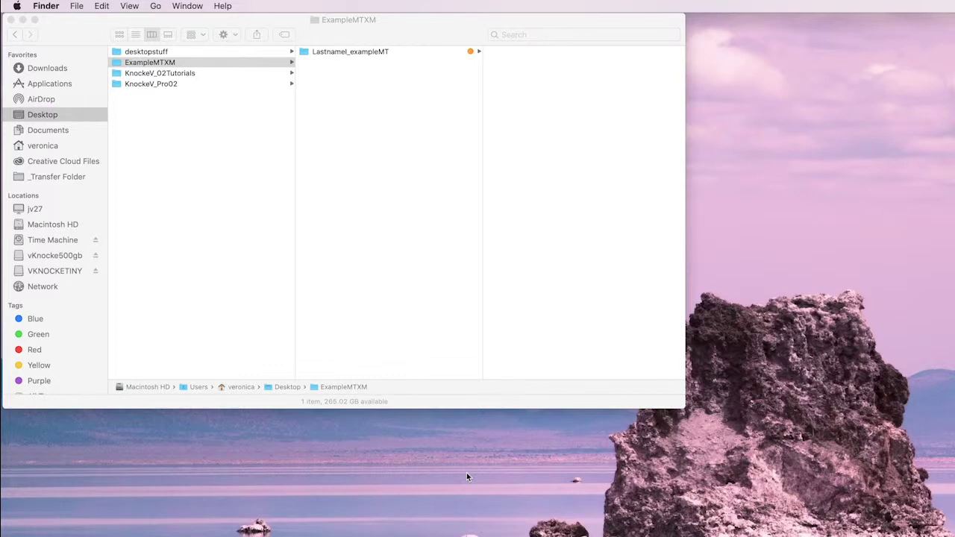
pyautogui.click(358, 51)
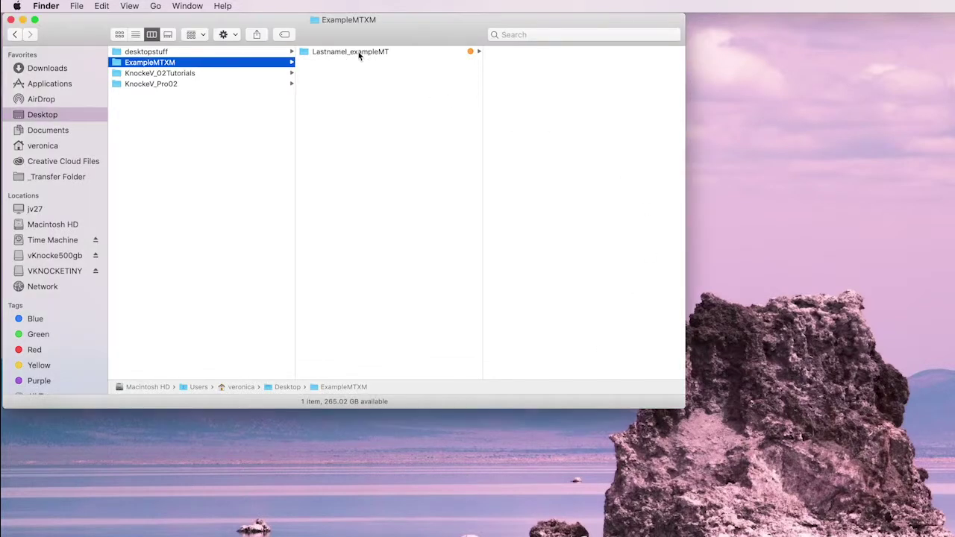
pyautogui.click(358, 52)
pyautogui.click(544, 106)
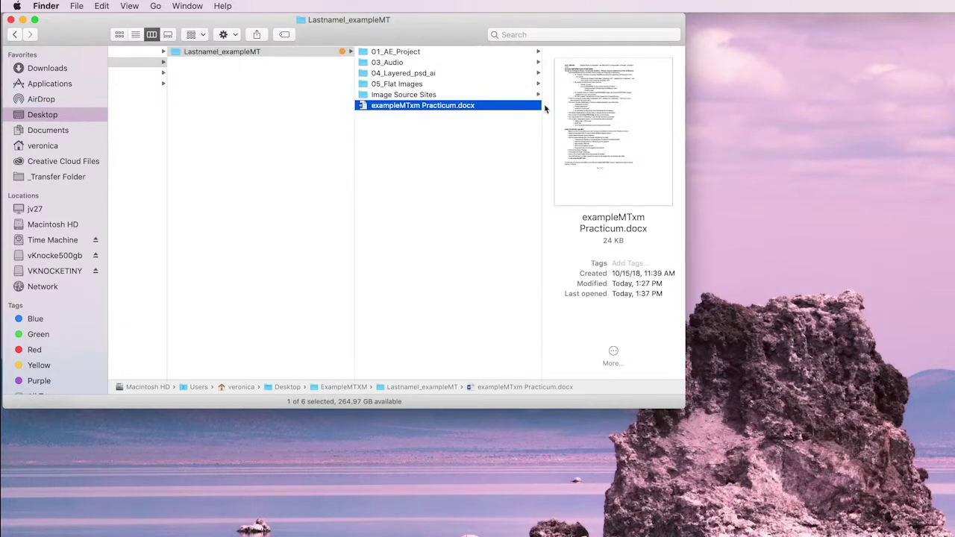
pyautogui.rightClick(390, 105)
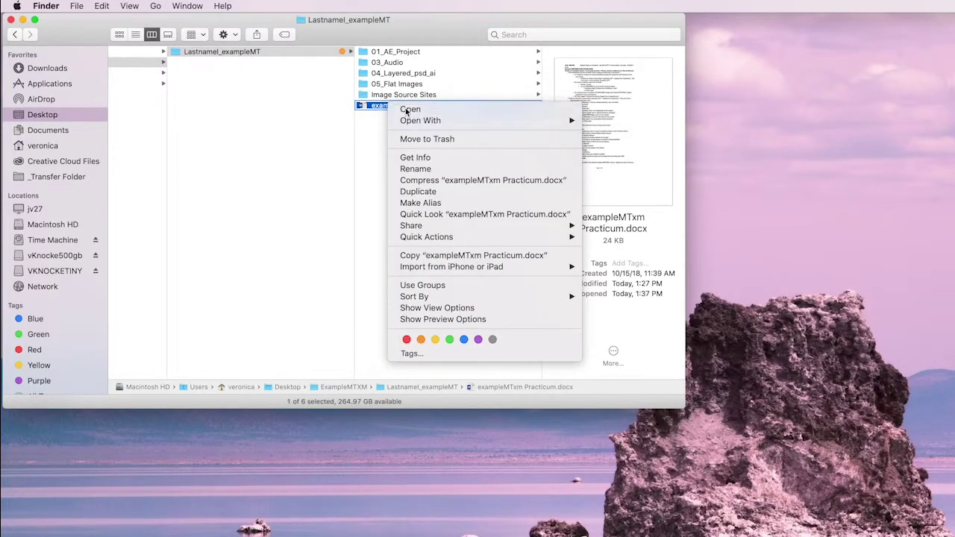
pyautogui.click(409, 109)
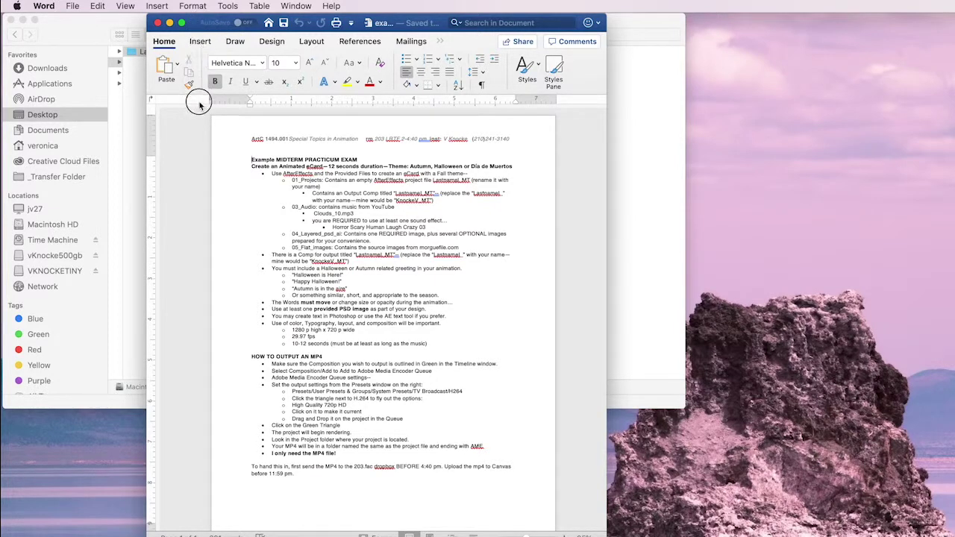
# Move the Word window down and browse the 01_AE_Project and 03_Audio folders
pyautogui.moveTo(196, 22); pyautogui.dragTo(195, 158)
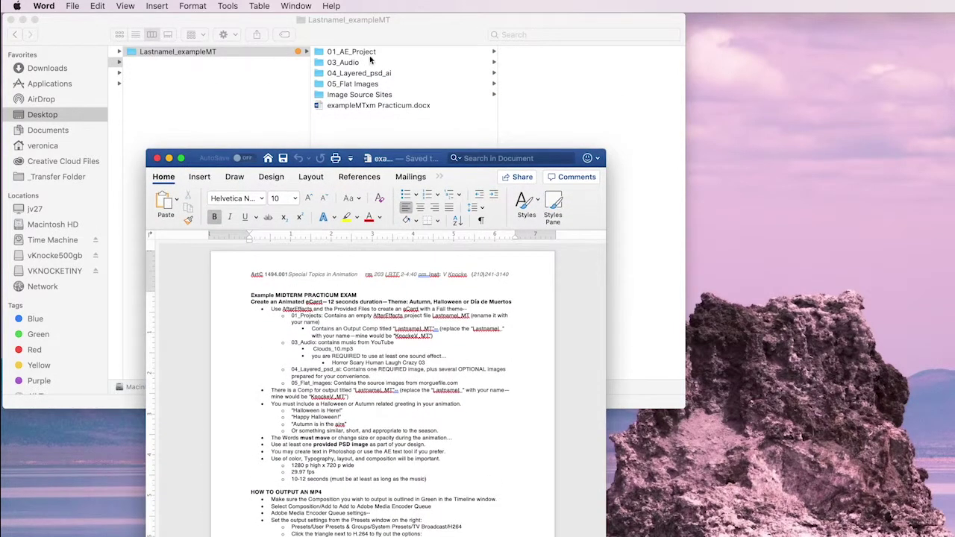
pyautogui.click(370, 59)
pyautogui.click(364, 51)
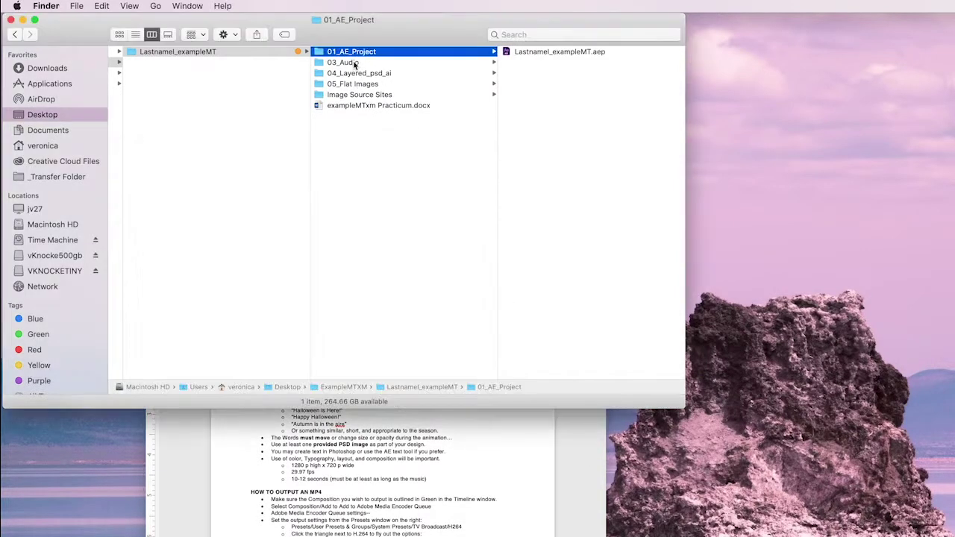
pyautogui.click(352, 63)
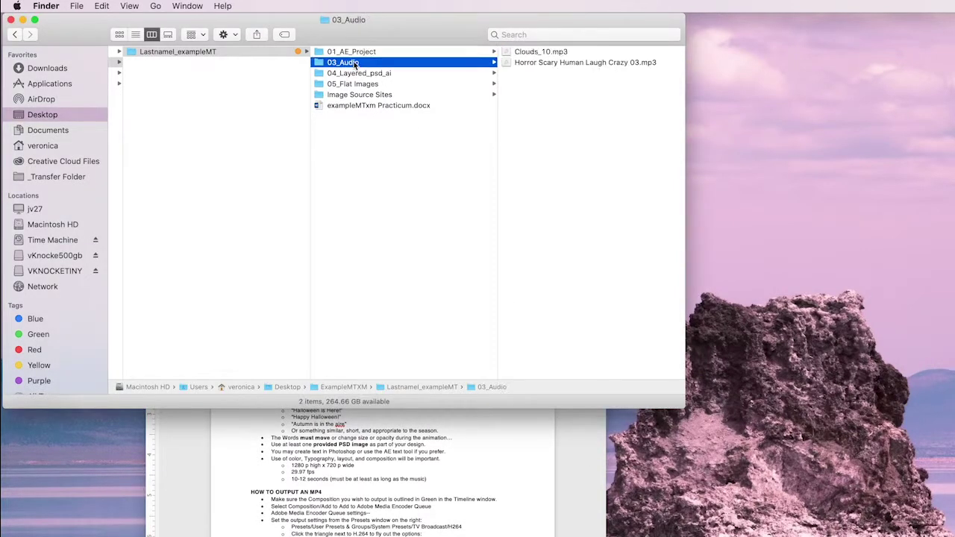
pyautogui.click(566, 439)
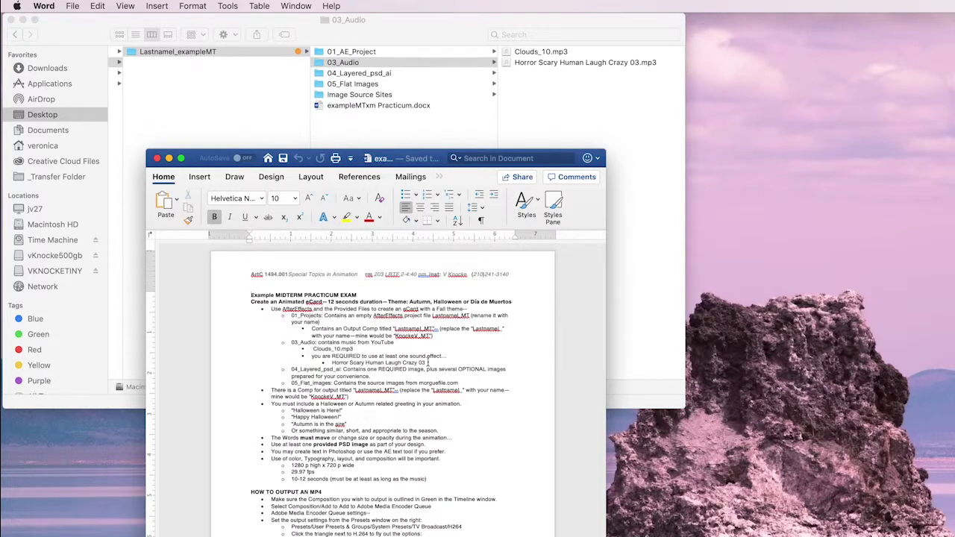
# Preview mistywoods.psd and Moon.psd, check 05_Flat Images and Image Source Sites, then return to the practicum
pyautogui.click(357, 79)
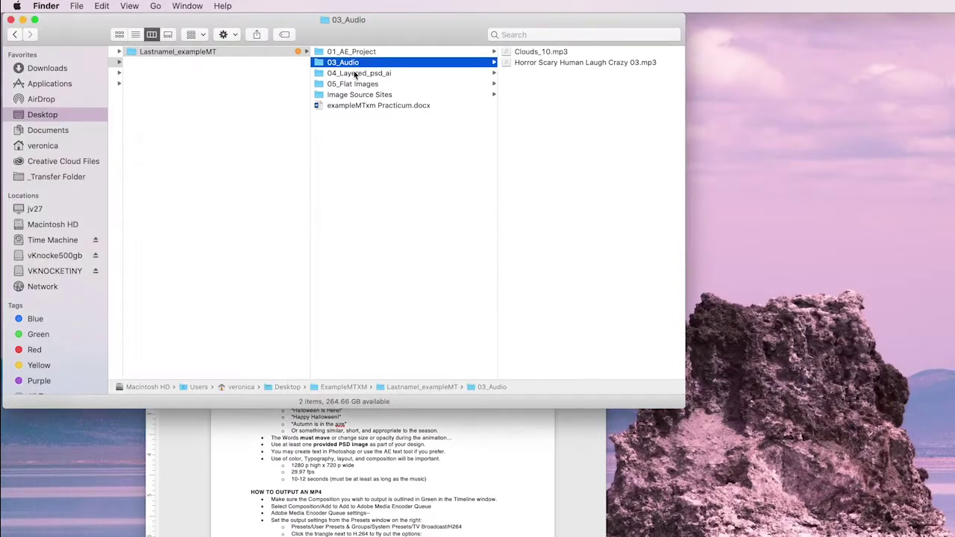
pyautogui.click(356, 74)
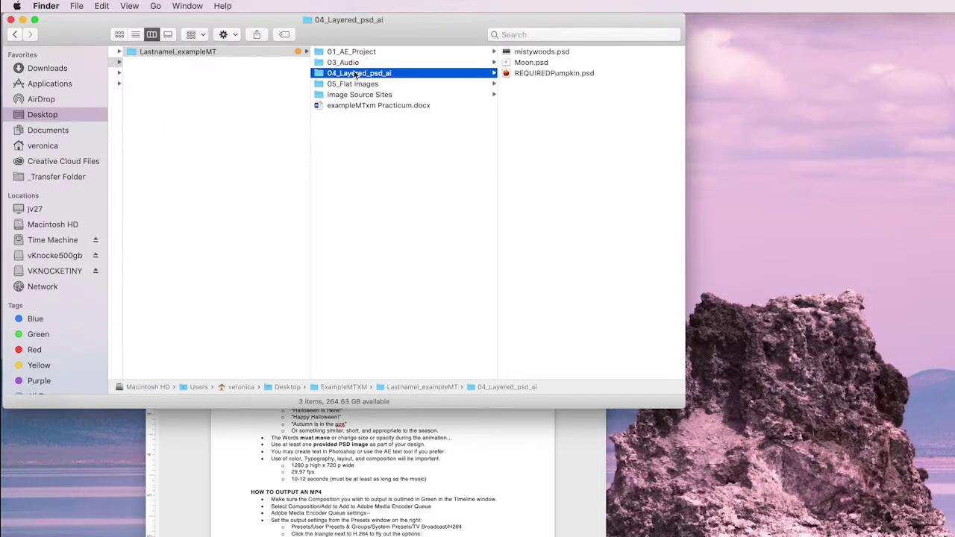
pyautogui.click(525, 53)
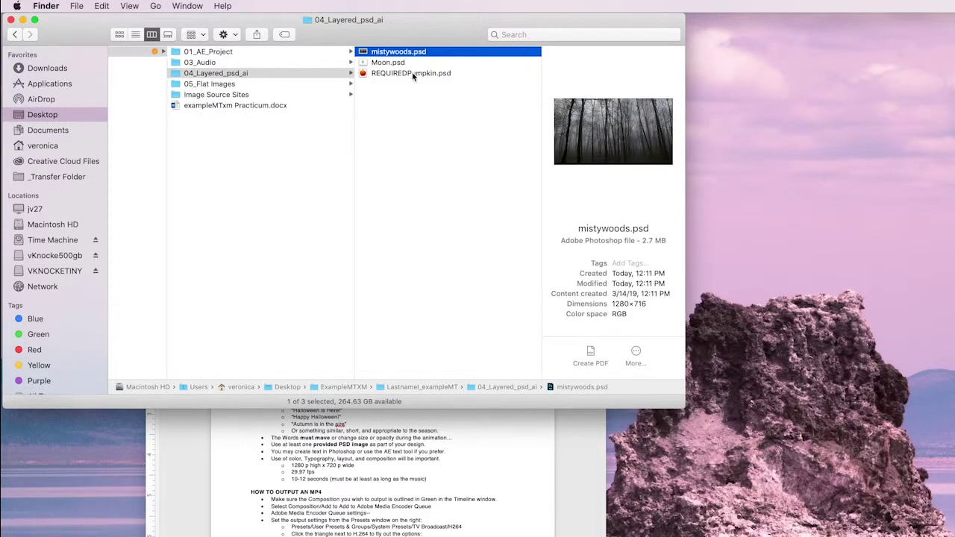
pyautogui.click(381, 65)
pyautogui.click(222, 86)
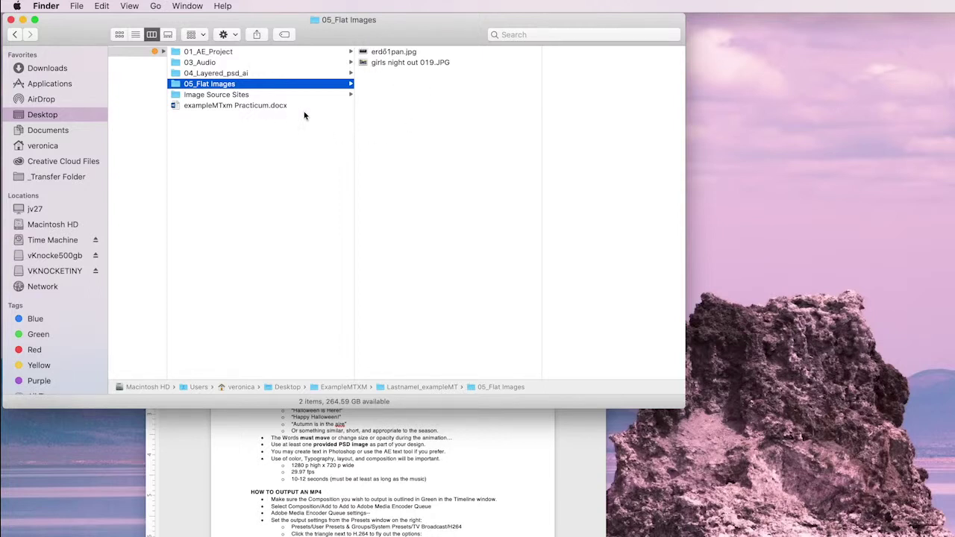
pyautogui.click(240, 97)
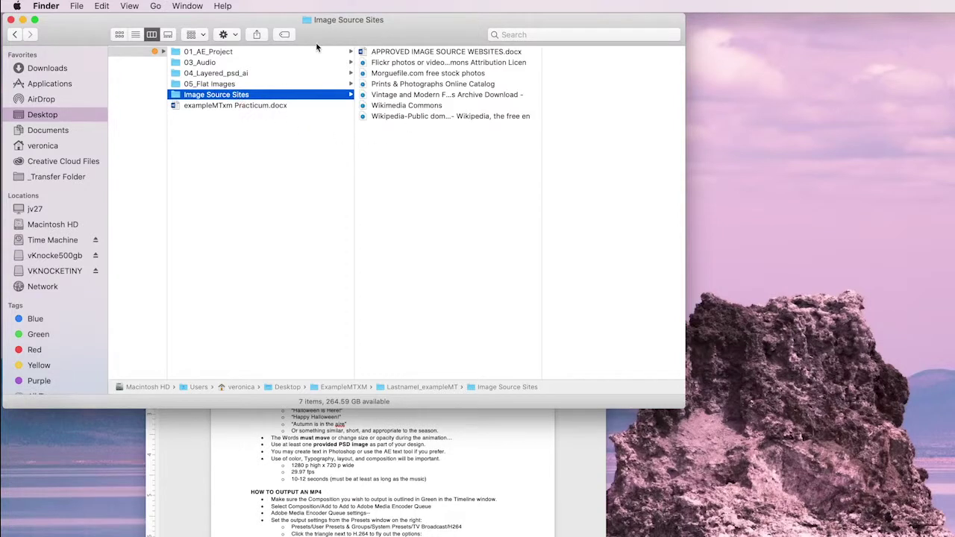
pyautogui.click(295, 153)
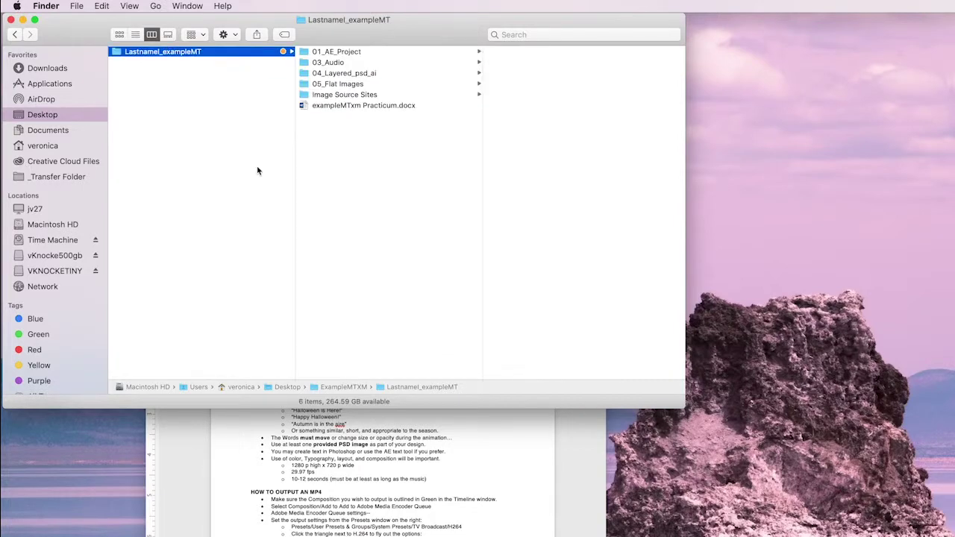
pyautogui.click(200, 504)
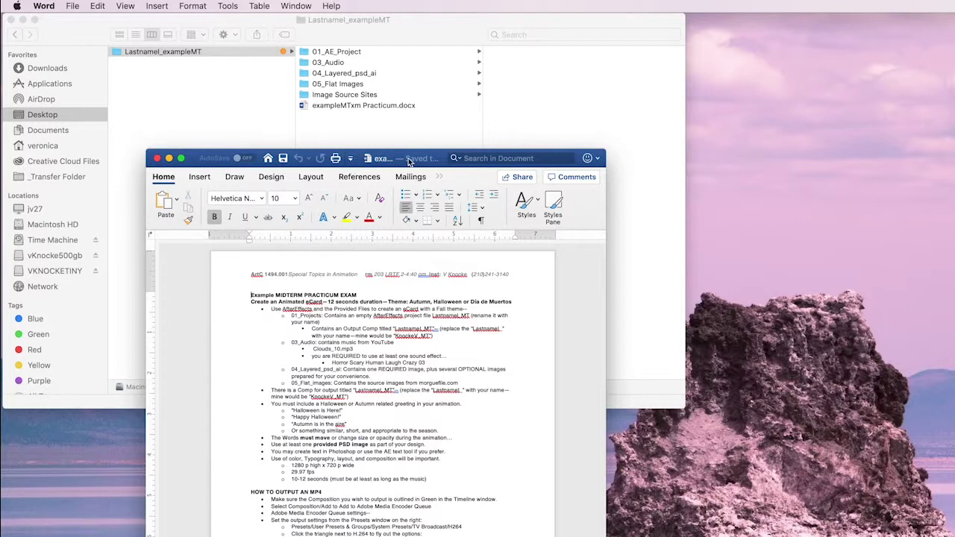
# Slide the Word practicum window to the right edge and bring the Finder folder forward
pyautogui.moveTo(409, 161); pyautogui.dragTo(364, 26)
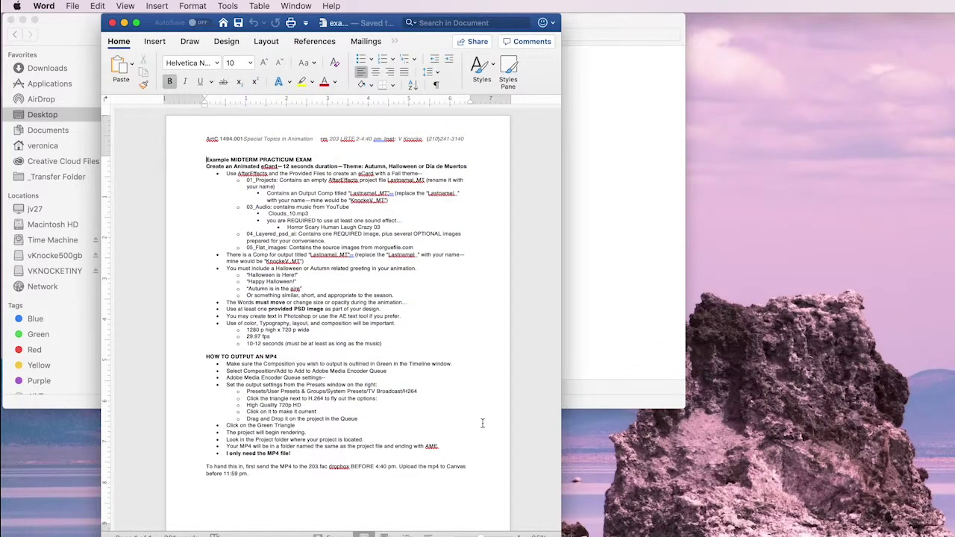
pyautogui.moveTo(125, 22); pyautogui.dragTo(765, 28)
pyautogui.click(352, 57)
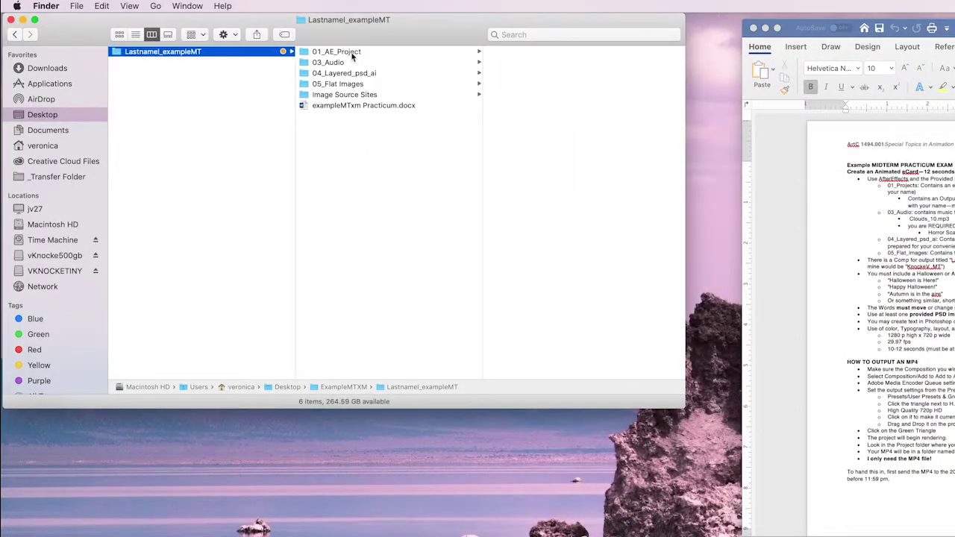
# Rename the .aep project file with the student's surname and initial, then open it in After Effects
pyautogui.click(352, 57)
pyautogui.click(522, 57)
pyautogui.click(369, 52)
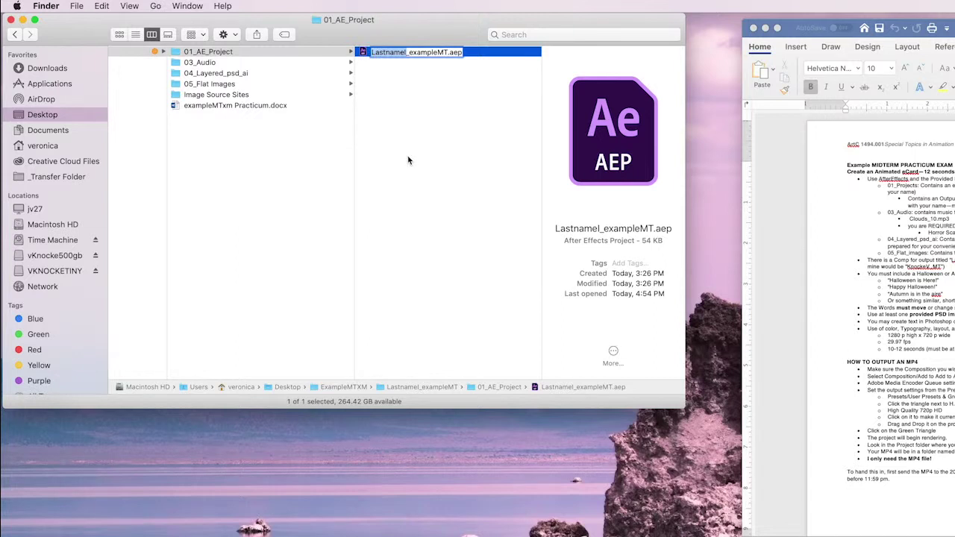
pyautogui.write('KnockeV')
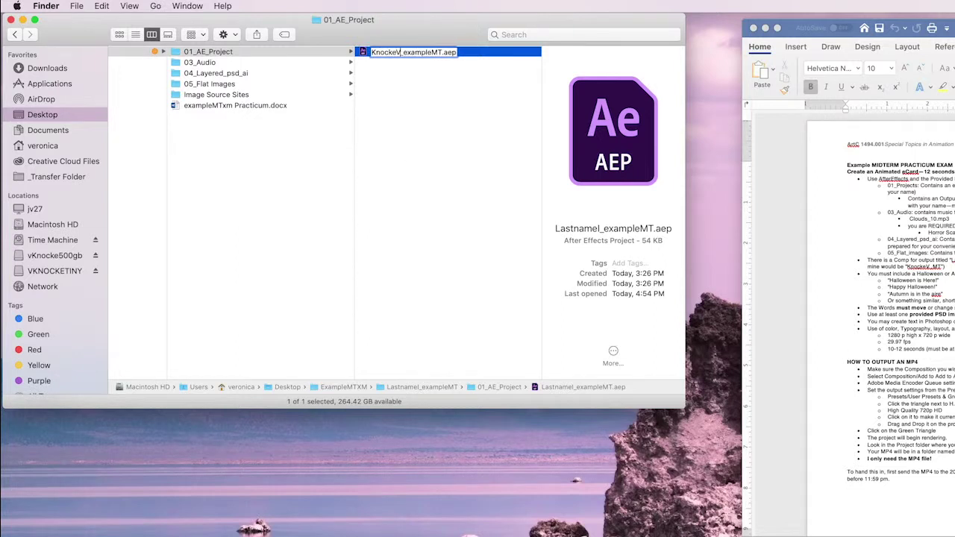
pyautogui.press('Return')
pyautogui.click(434, 189)
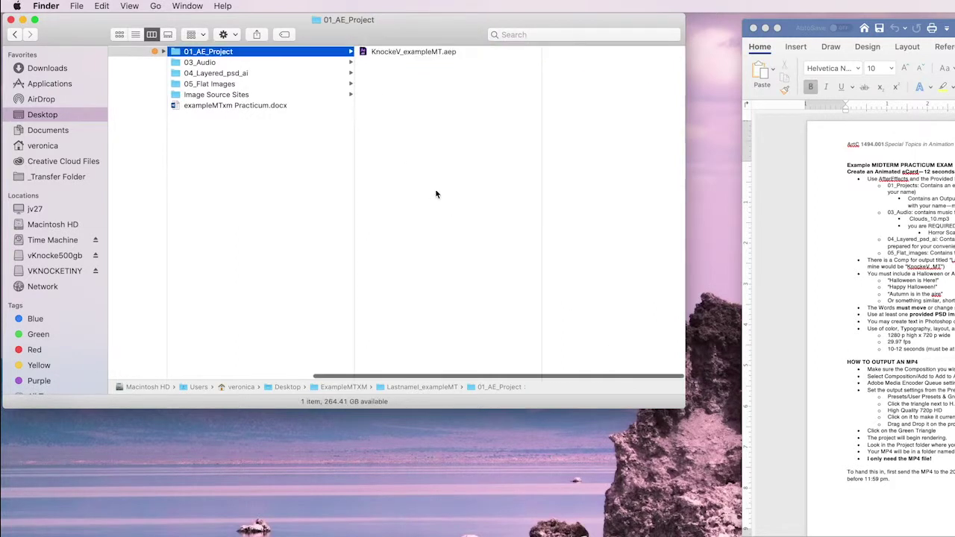
pyautogui.rightClick(402, 54)
pyautogui.click(416, 54)
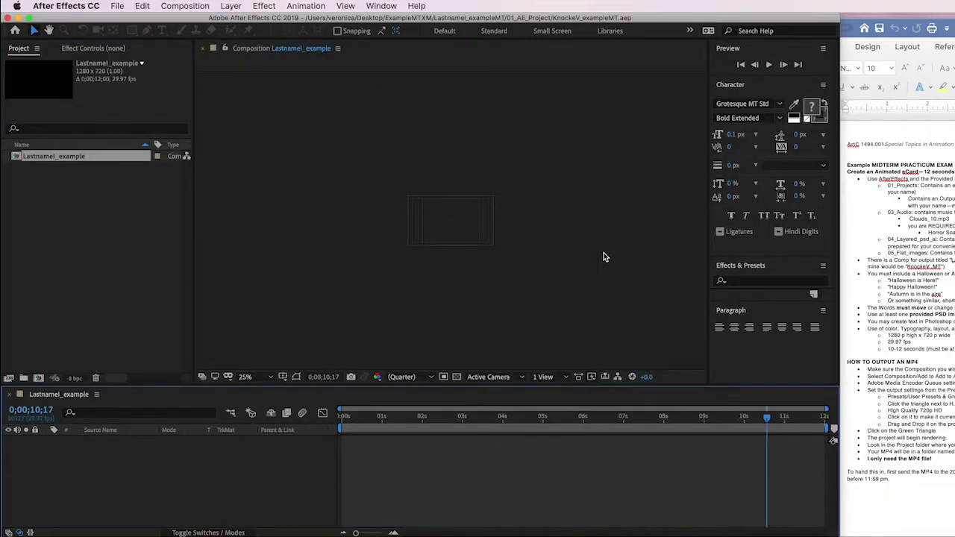
# Rename the Lastnamel_example composition to the student's surname and initial followed by _example
pyautogui.click(46, 162)
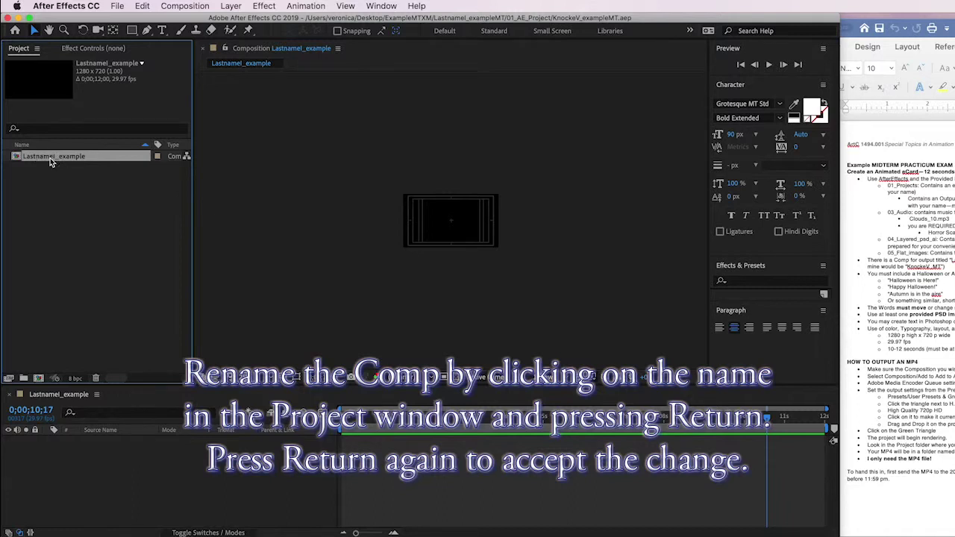
pyautogui.press('Return')
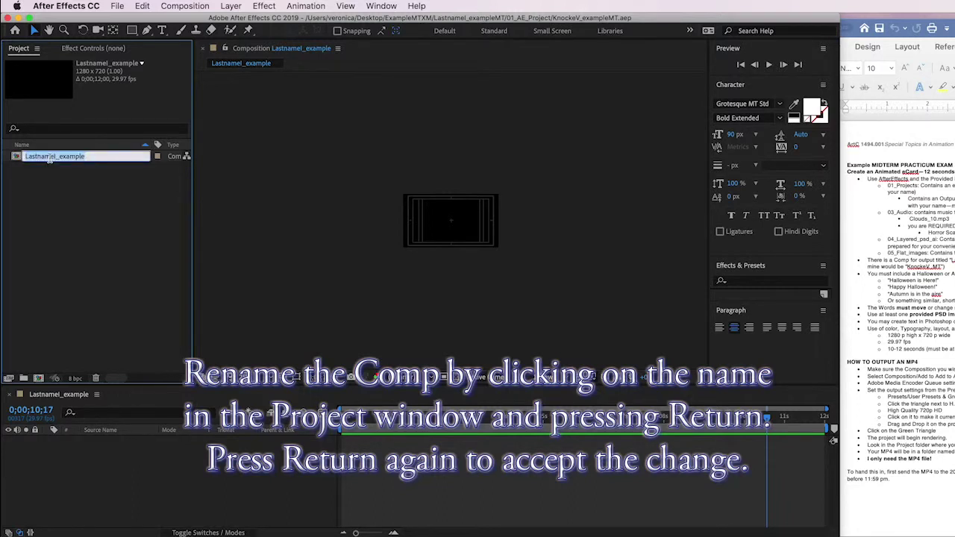
pyautogui.press('Return')
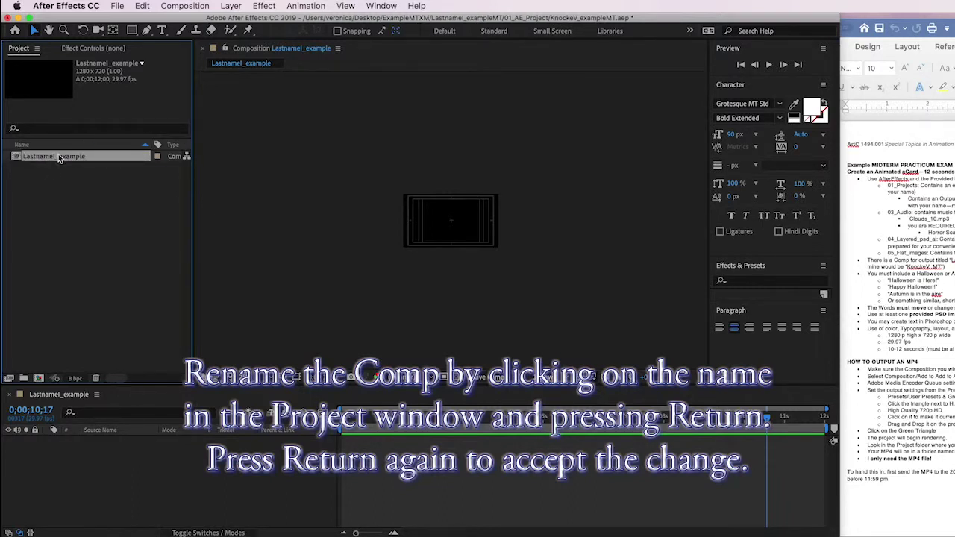
pyautogui.click(54, 161)
pyautogui.press('Return')
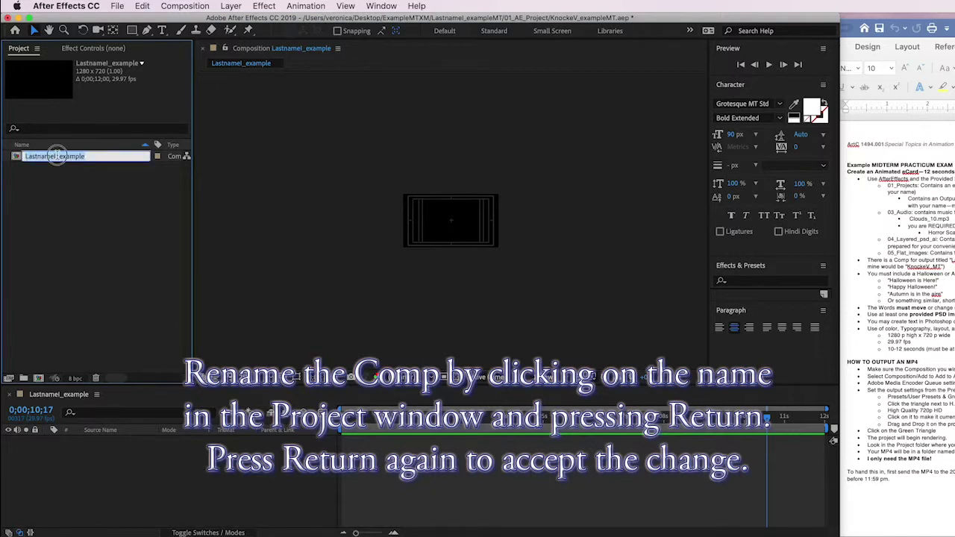
pyautogui.click(56, 156)
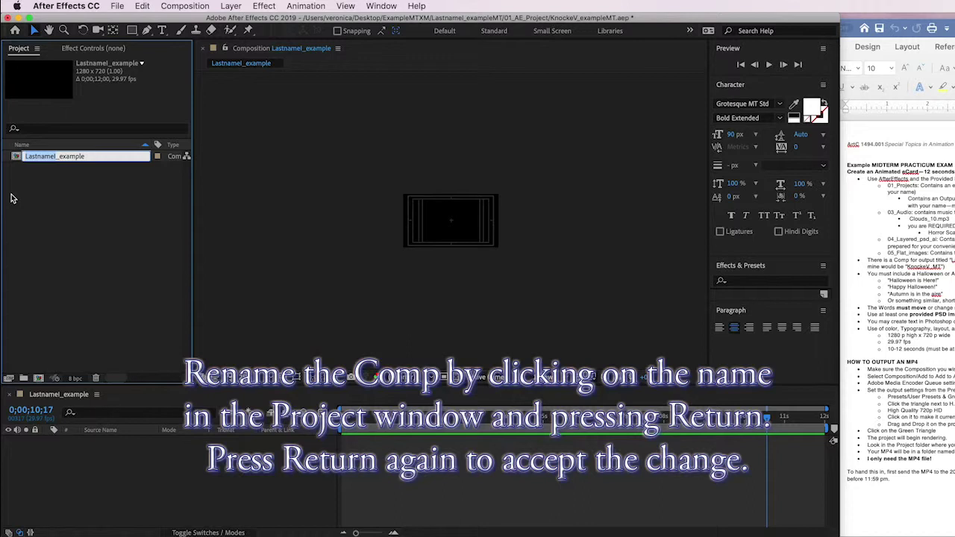
pyautogui.write('Knocker')
pyautogui.press('BackSpace')
pyautogui.write('V')
pyautogui.press('BackSpace')
pyautogui.write('V')
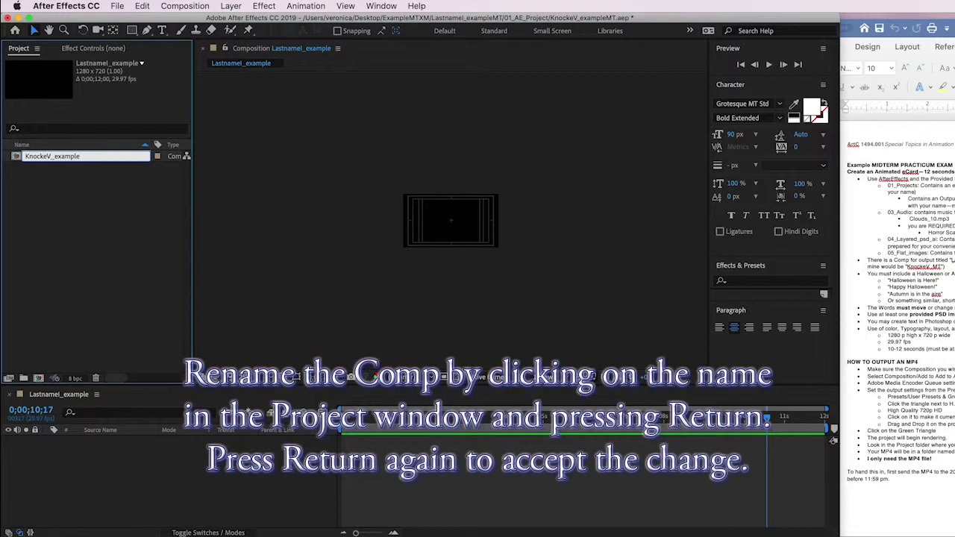
pyautogui.click(52, 223)
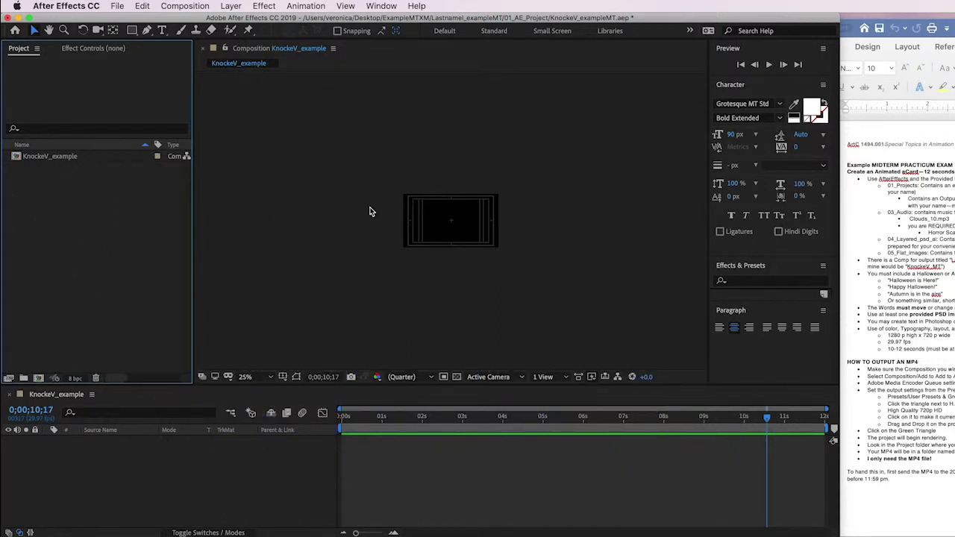
# Fit the composition in the viewer and import Clouds_10.mp3 and Horror Scary Human Laugh Crazy 03.mp3 from 03_Audio
pyautogui.click(271, 382)
pyautogui.click(258, 387)
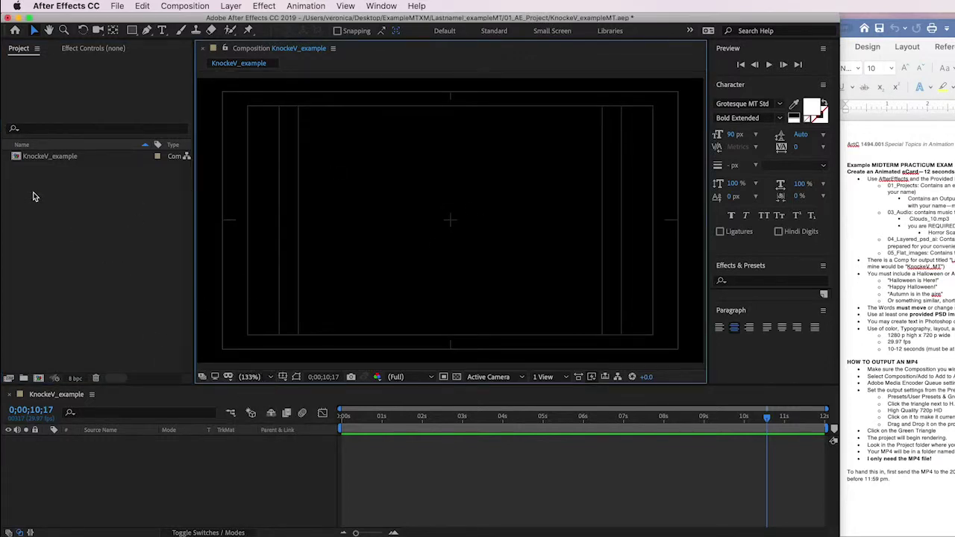
pyautogui.rightClick(39, 210)
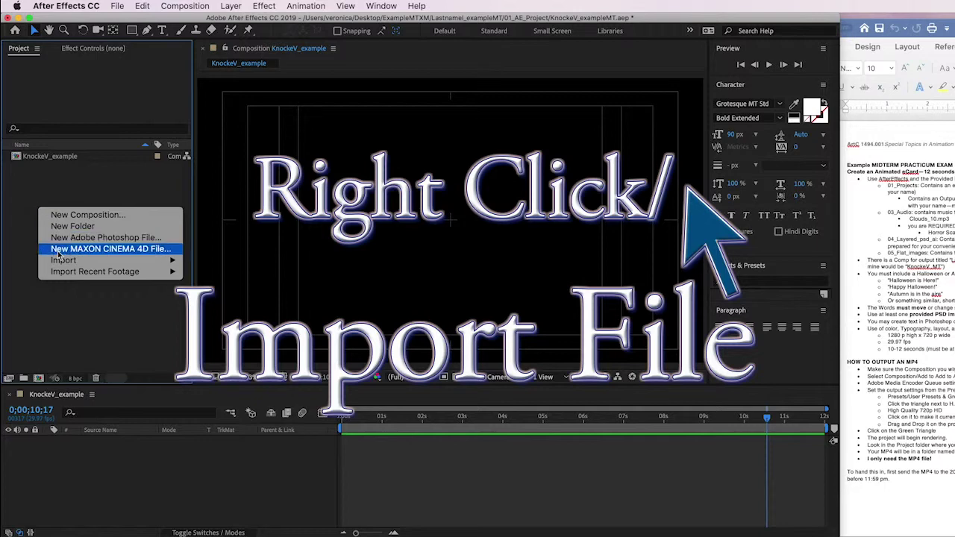
pyautogui.moveTo(60, 261)
pyautogui.click(205, 260)
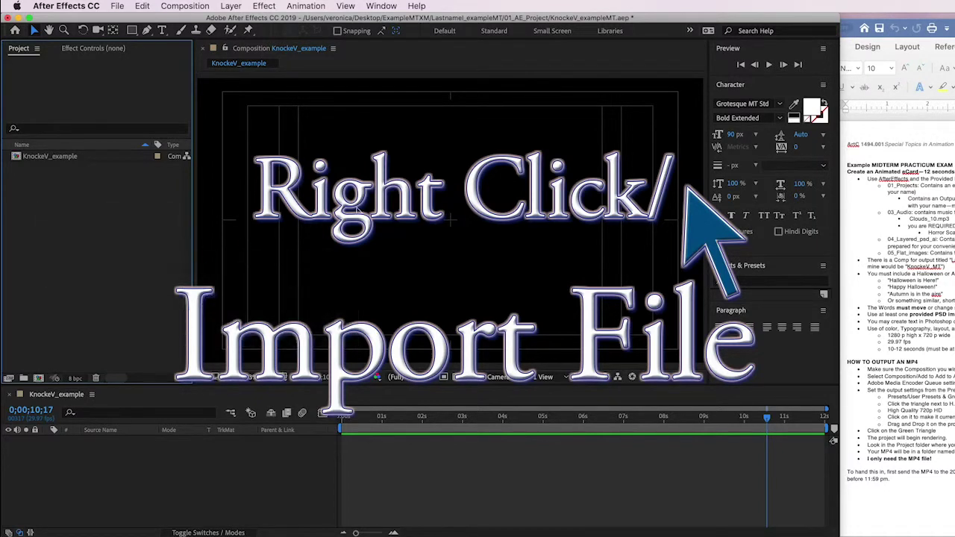
pyautogui.moveTo(549, 139); pyautogui.dragTo(406, 132)
pyautogui.click(596, 122)
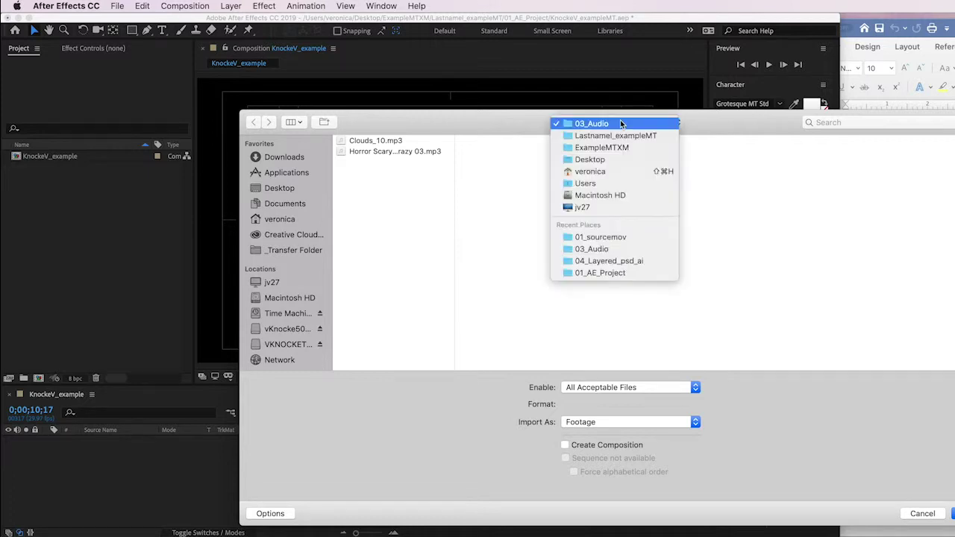
pyautogui.click(448, 164)
pyautogui.moveTo(448, 167); pyautogui.dragTo(379, 129)
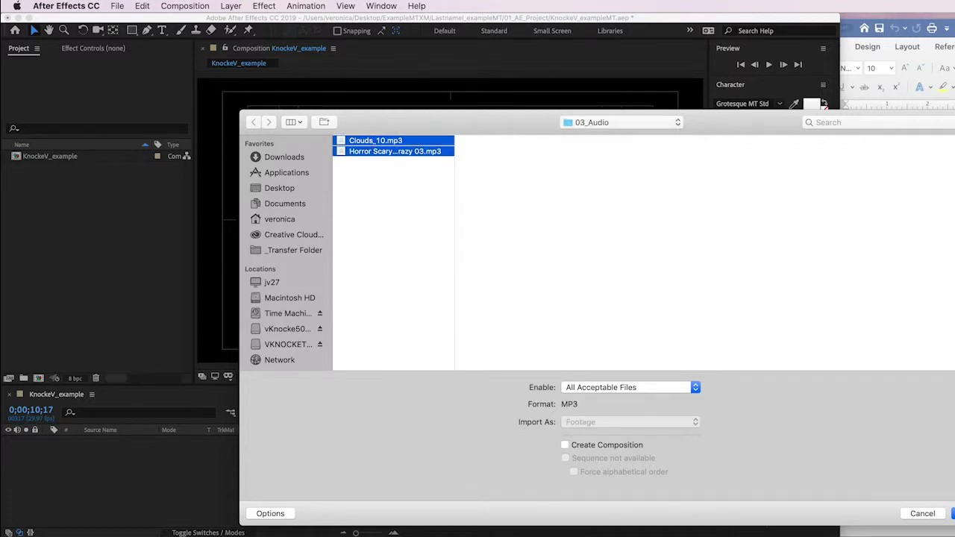
pyautogui.click(953, 513)
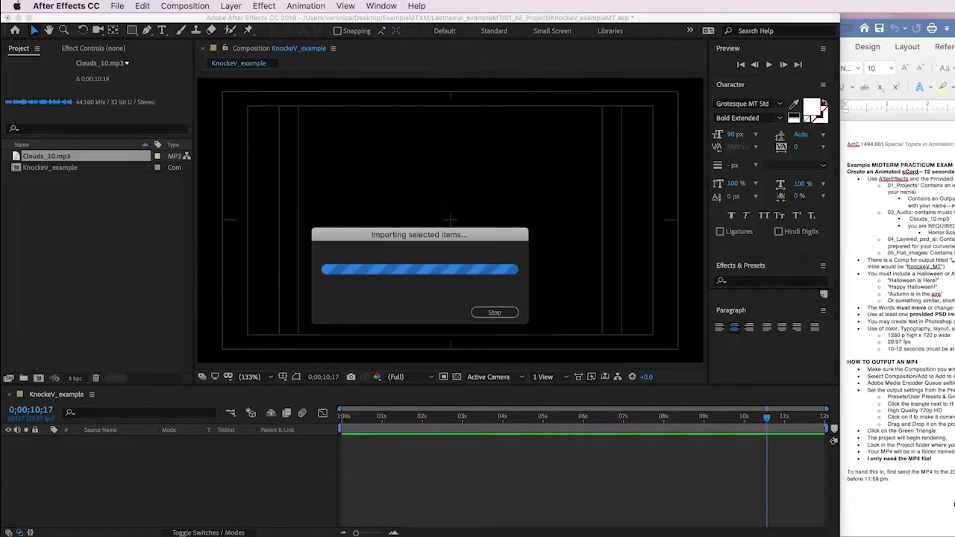
pyautogui.rightClick(60, 254)
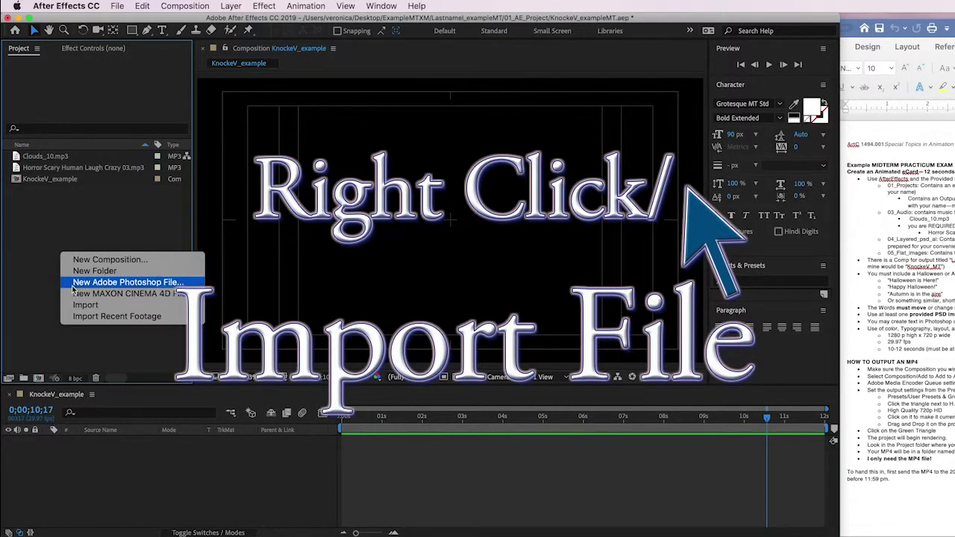
# Import mistywoods.psd, Moon.psd and REQUIREDPumpkin.psd from the 04_Layered_psd_ai folder
pyautogui.moveTo(74, 308)
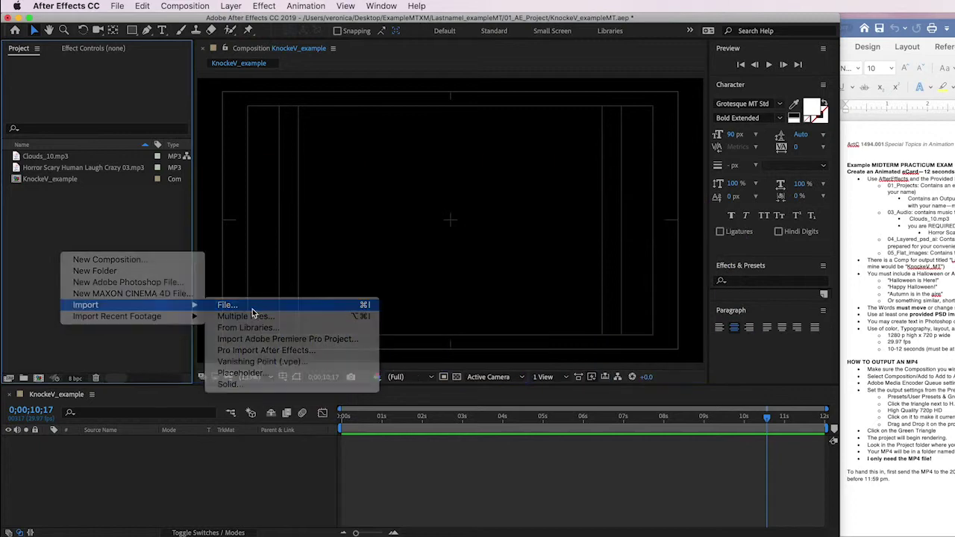
pyautogui.click(253, 306)
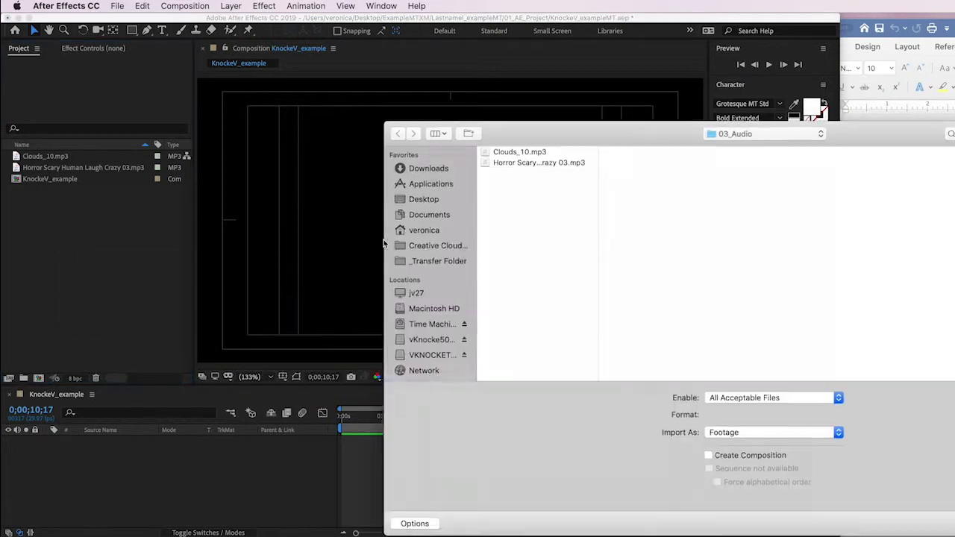
pyautogui.click(782, 133)
pyautogui.click(775, 145)
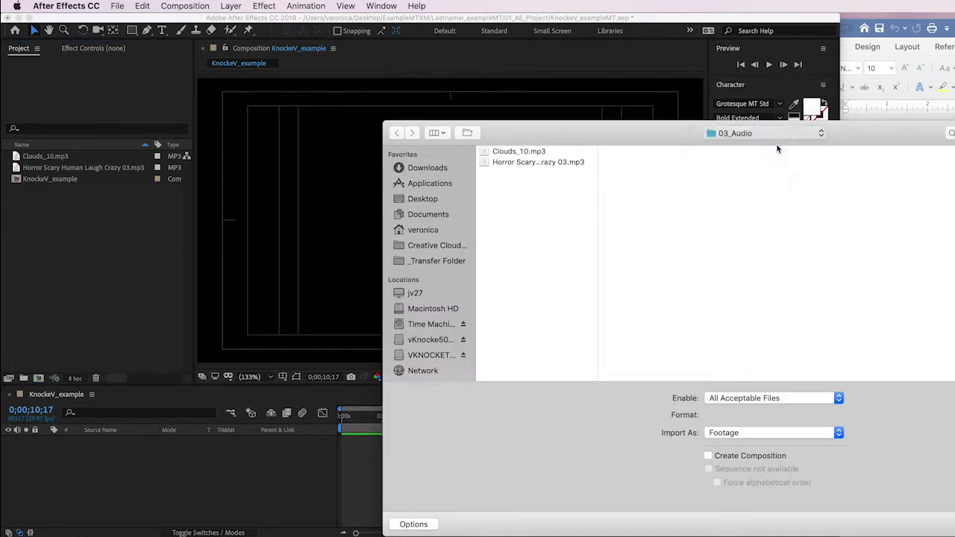
pyautogui.click(793, 173)
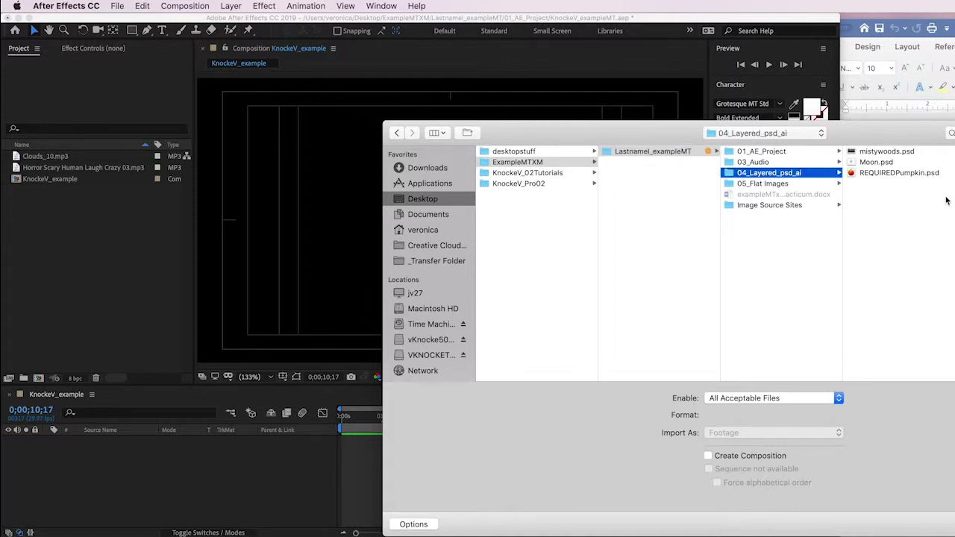
pyautogui.moveTo(946, 200); pyautogui.dragTo(902, 150)
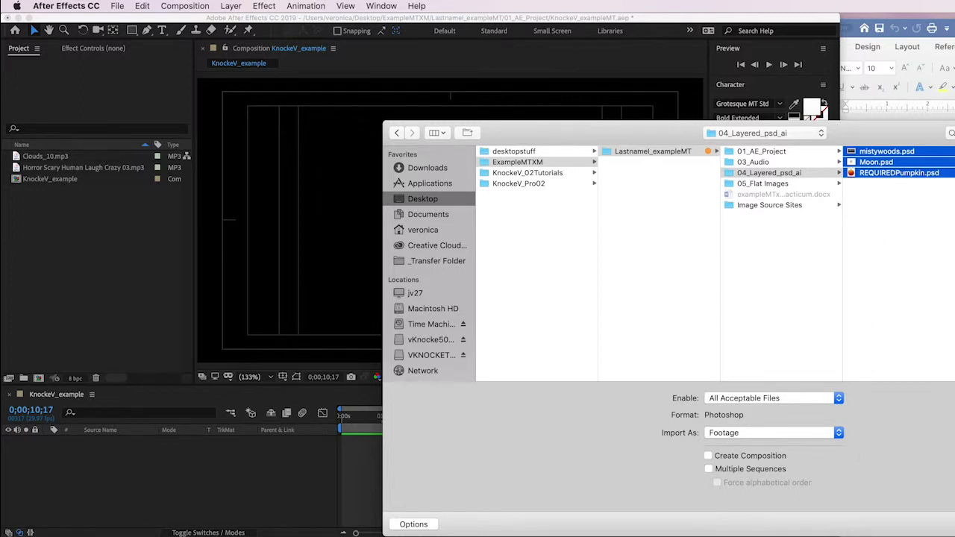
pyautogui.press('Return')
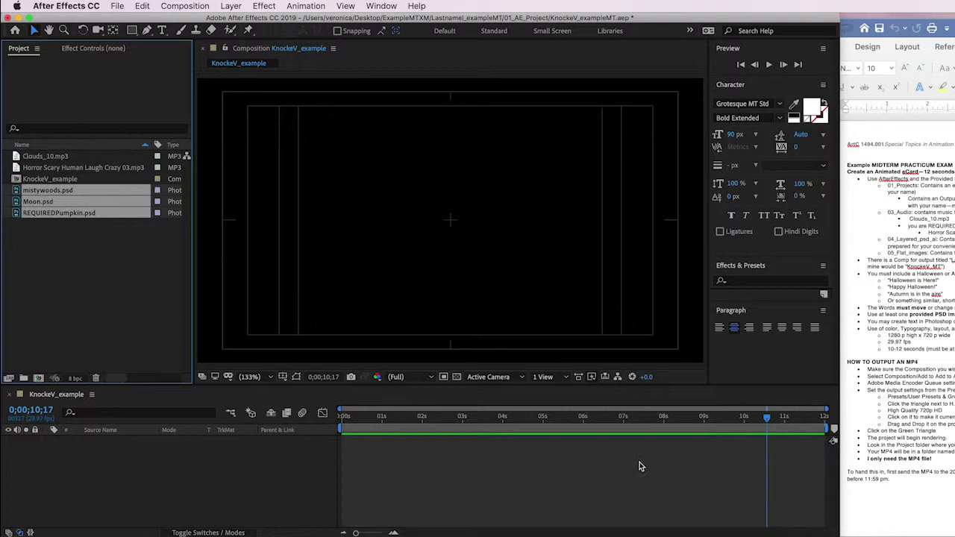
# Add the three PSDs and both MP3 files from the Project panel to the composition
pyautogui.click(96, 292)
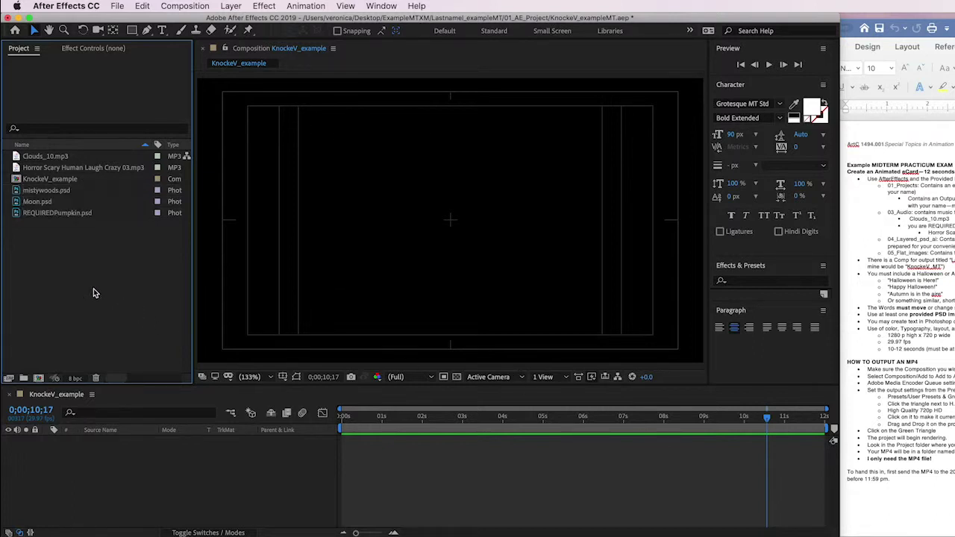
pyautogui.moveTo(75, 239); pyautogui.dragTo(123, 466)
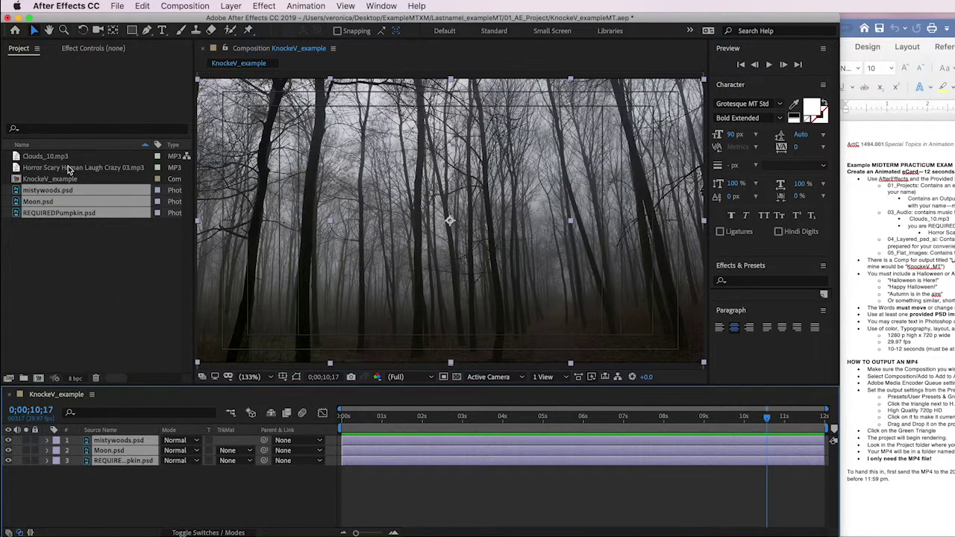
pyautogui.click(69, 169)
pyautogui.keyDown('shift'); pyautogui.click(52, 158); pyautogui.keyUp('shift')
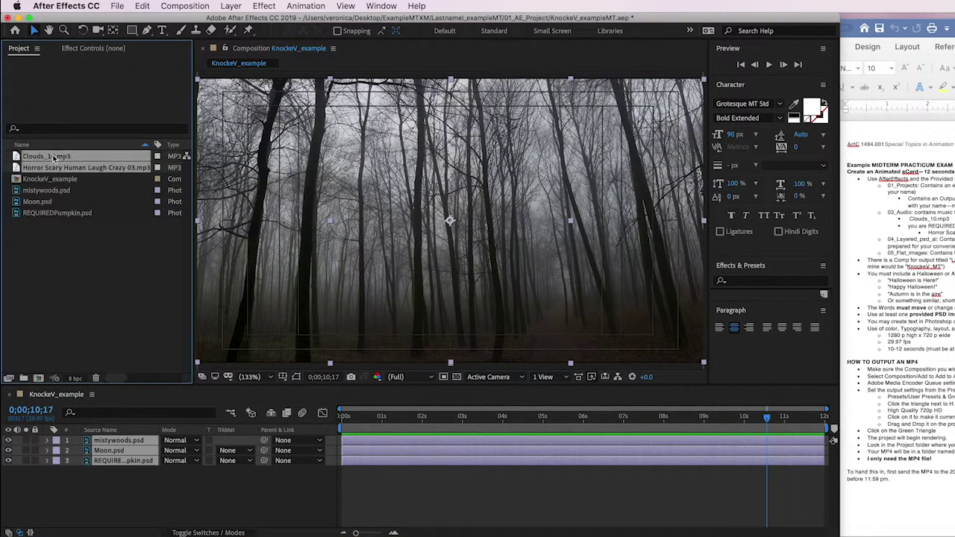
pyautogui.moveTo(52, 158); pyautogui.dragTo(89, 482)
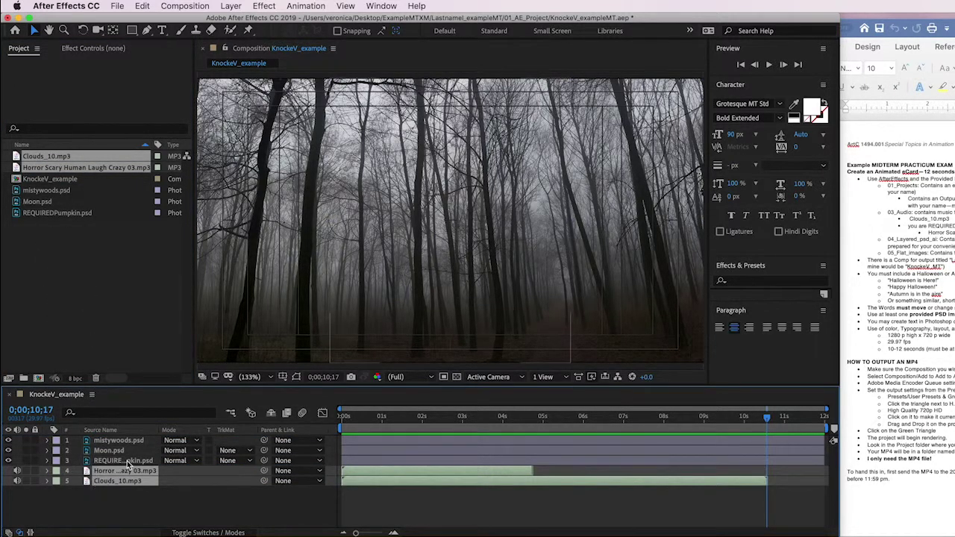
# Reorder layers with mistywoods at the bottom and REQUIREDPumpkin above Moon
pyautogui.moveTo(112, 441); pyautogui.dragTo(118, 483)
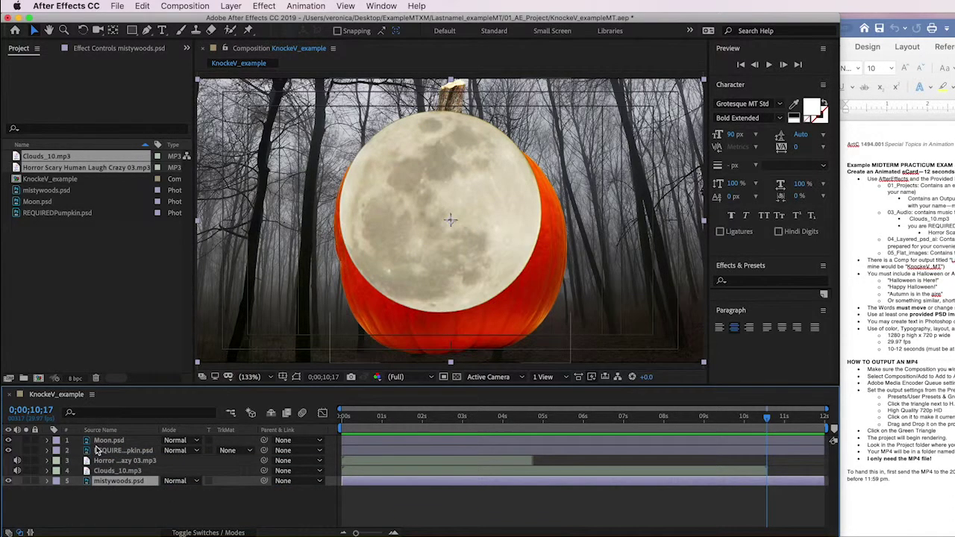
pyautogui.moveTo(119, 451); pyautogui.dragTo(129, 439)
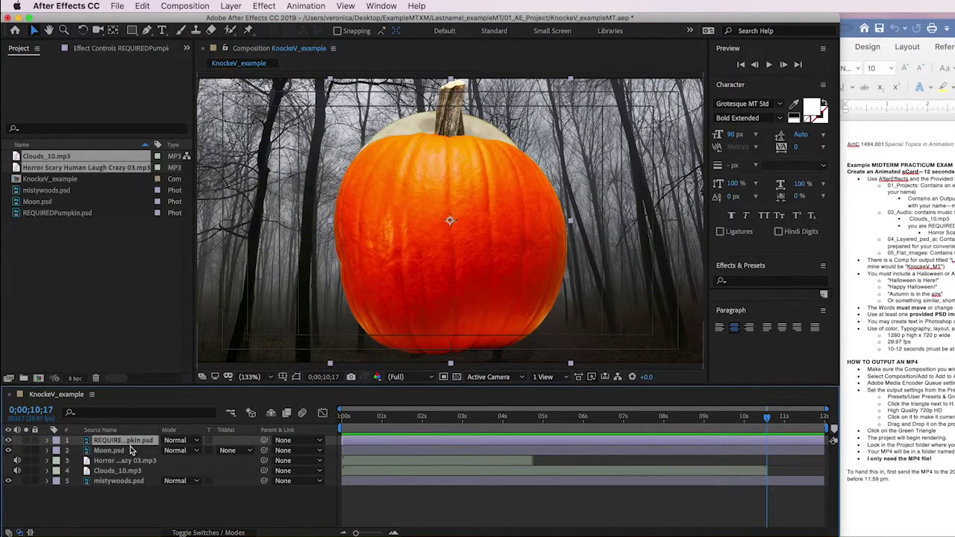
pyautogui.click(114, 451)
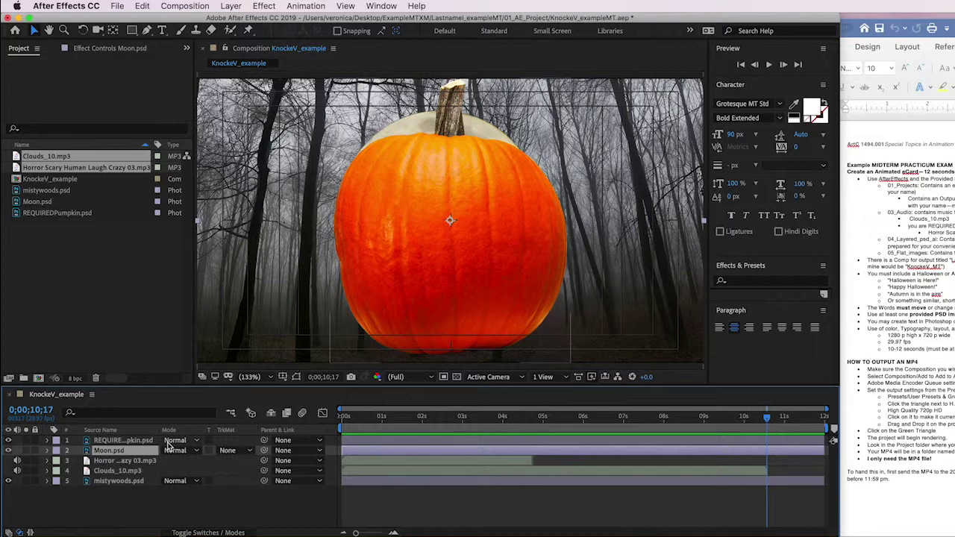
# Hide the pumpkin layer and move Moon.psd to the bottom of the layer stack
pyautogui.click(9, 440)
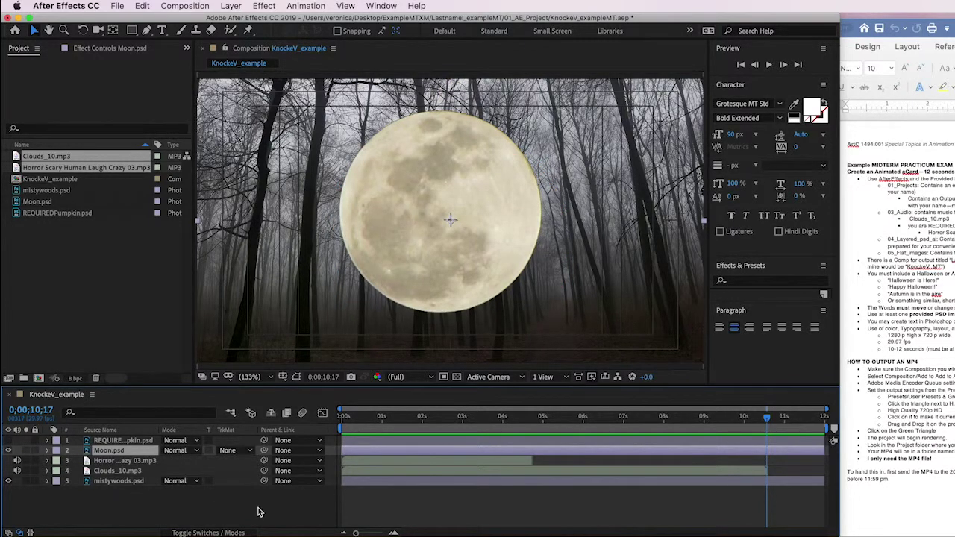
pyautogui.moveTo(106, 451); pyautogui.dragTo(104, 487)
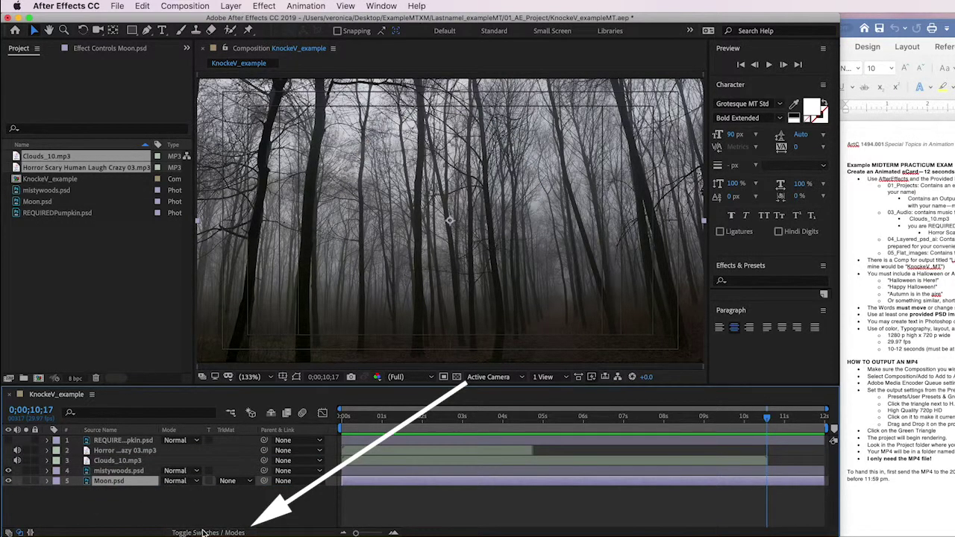
pyautogui.press('F4')
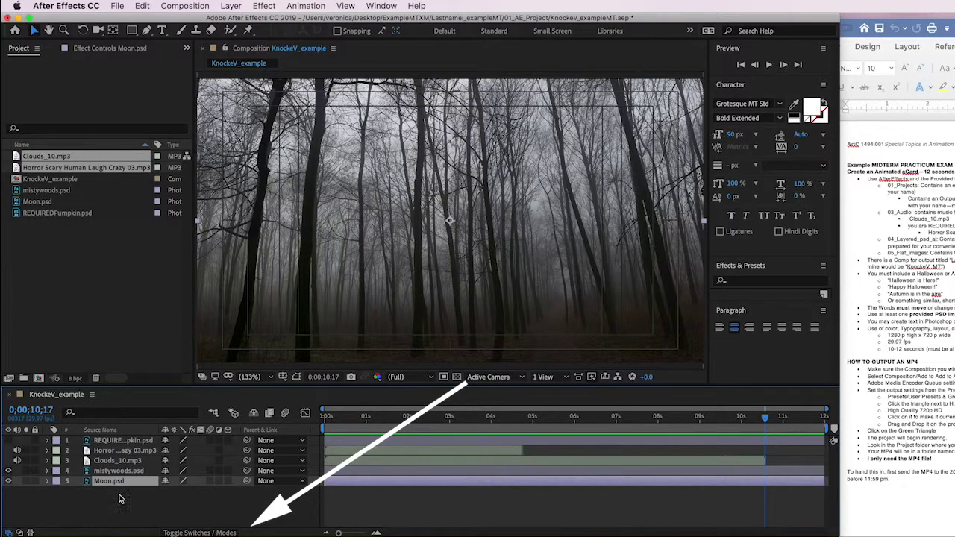
pyautogui.click(213, 532)
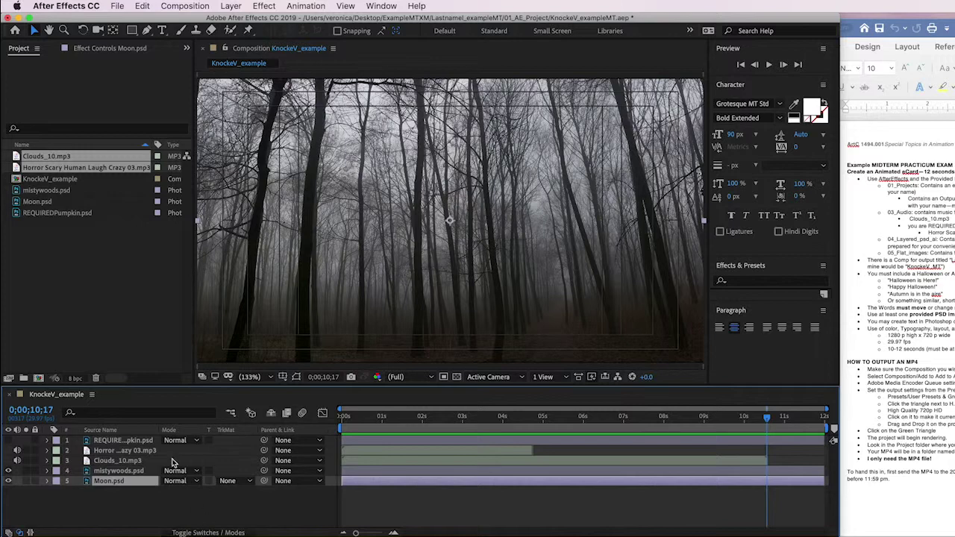
# Set the mistywoods.psd layer's blending mode to Screen
pyautogui.click(112, 472)
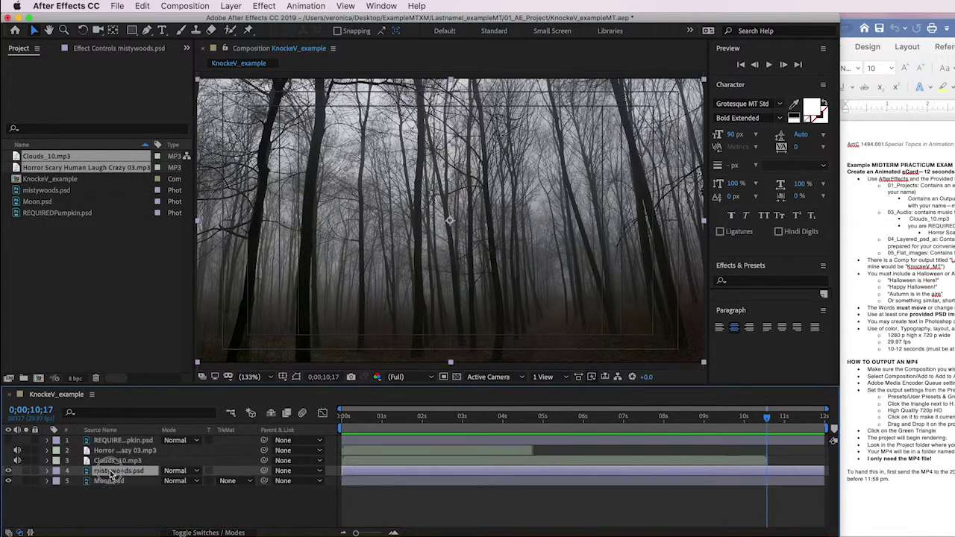
pyautogui.click(196, 472)
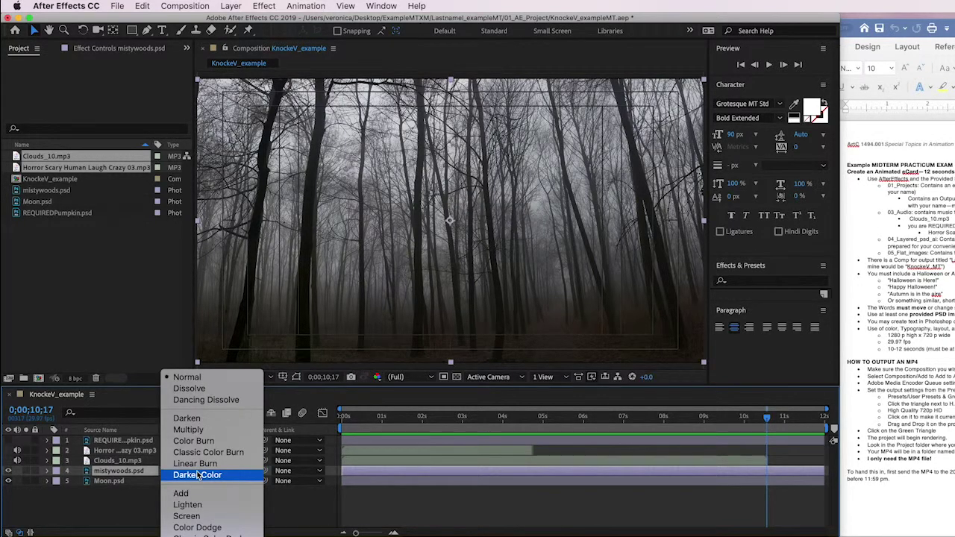
pyautogui.click(197, 475)
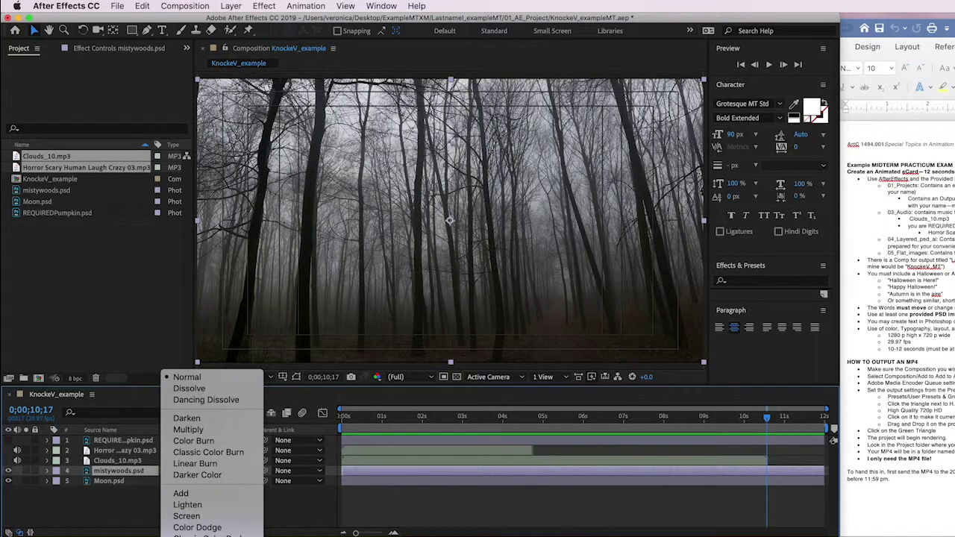
pyautogui.click(173, 516)
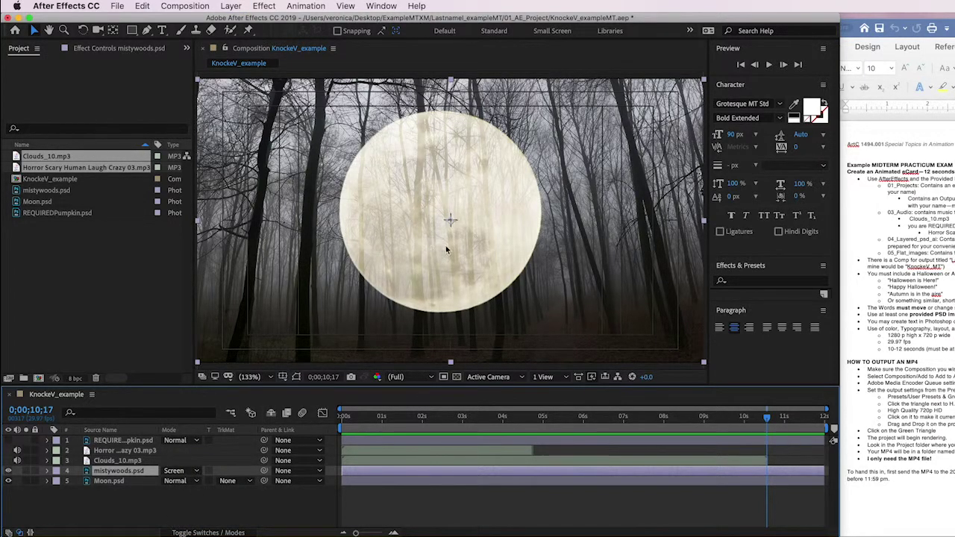
pyautogui.click(111, 481)
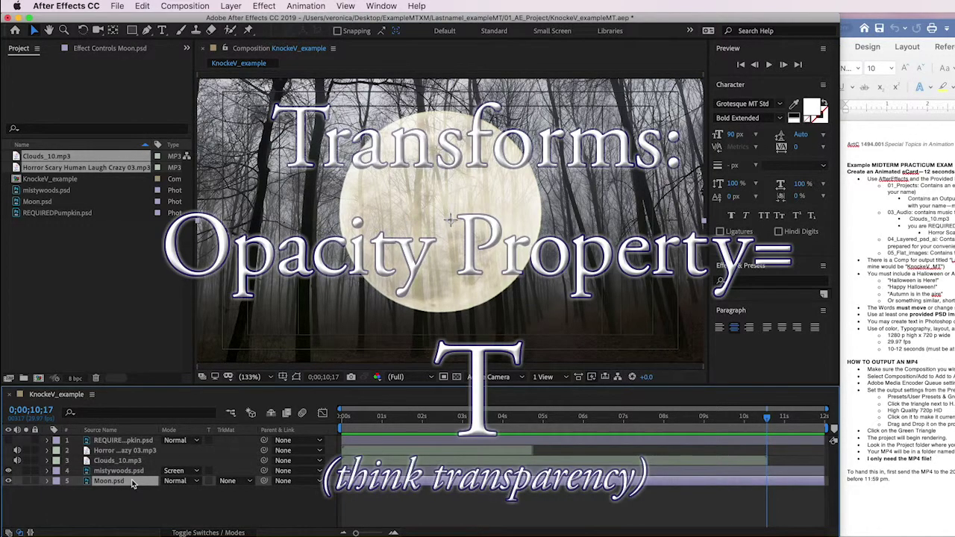
# Lower the moon's opacity, raise it in the scene, and shrink it to 70%
pyautogui.press('t')
pyautogui.moveTo(167, 493); pyautogui.dragTo(135, 493)
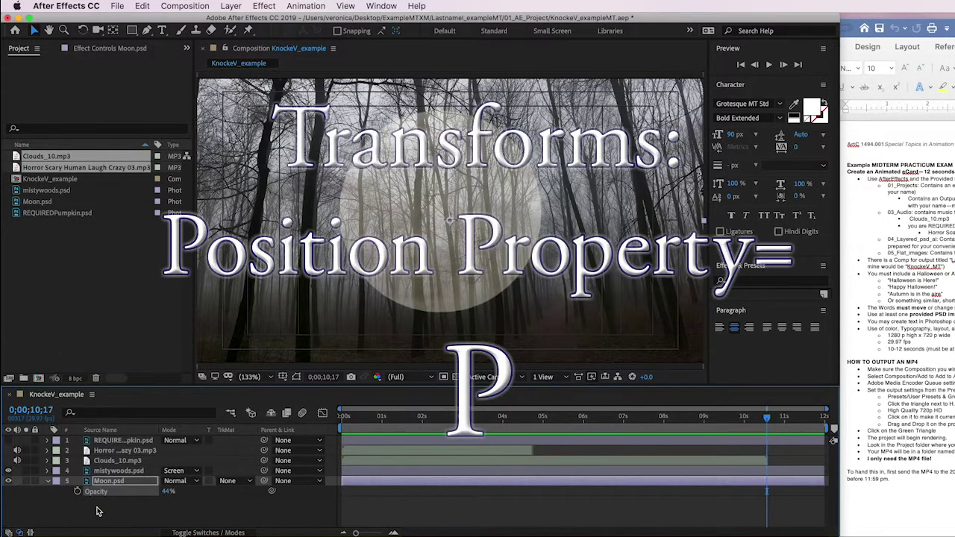
pyautogui.press('p')
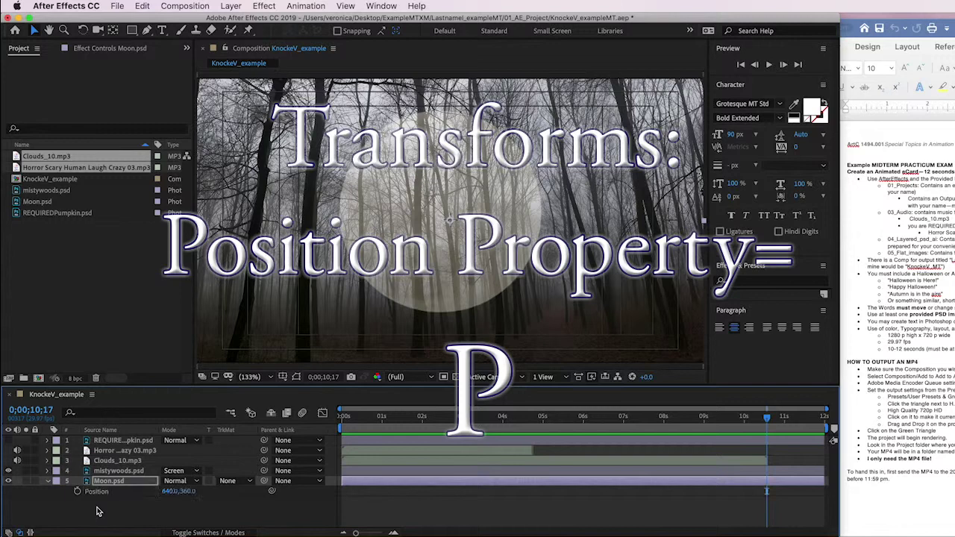
pyautogui.moveTo(188, 499); pyautogui.dragTo(373, 494)
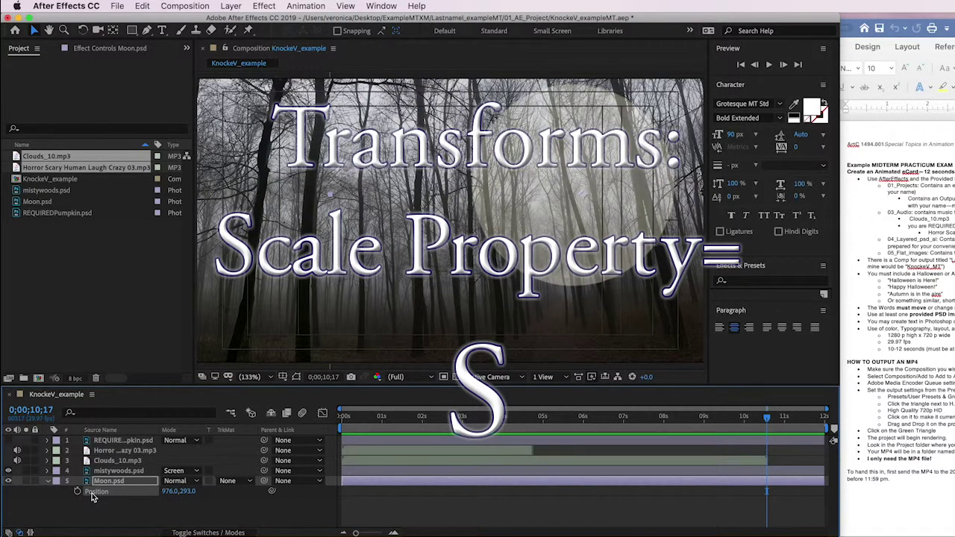
pyautogui.press('s')
pyautogui.moveTo(182, 492); pyautogui.dragTo(167, 496)
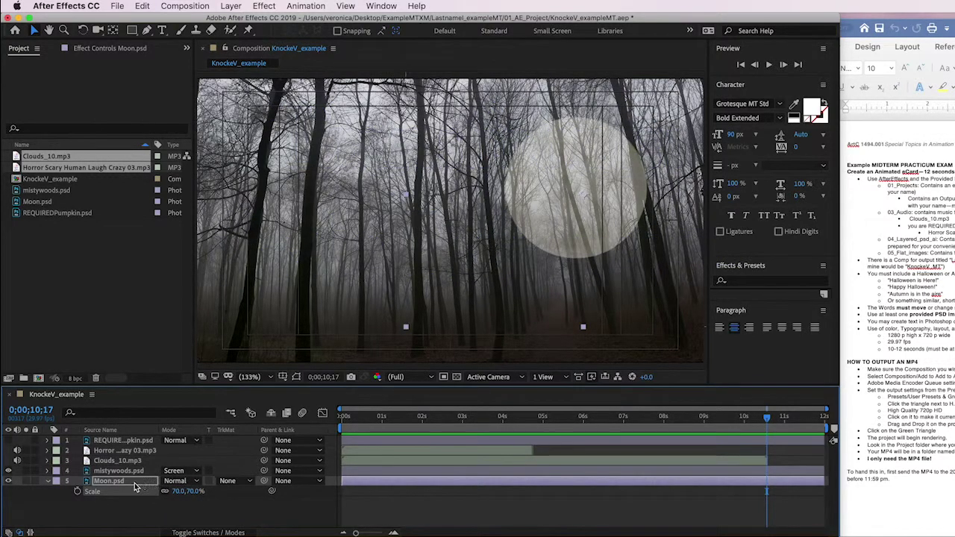
# Move the moon right to position 1070, 167 and scale it down to 35%
pyautogui.press('p')
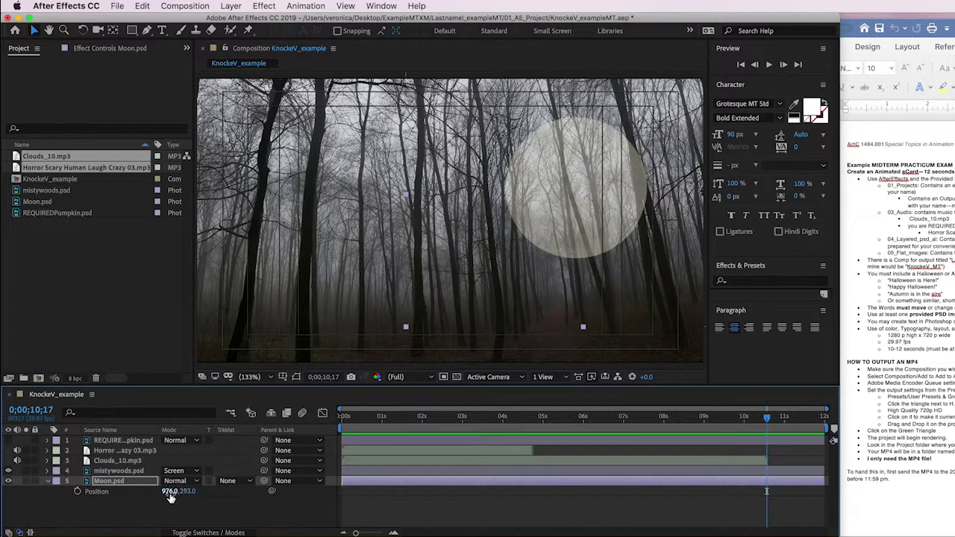
pyautogui.moveTo(170, 498)
pyautogui.mouseDown()
pyautogui.moveTo(189, 493)
pyautogui.moveTo(139, 499)
pyautogui.moveTo(152, 495)
pyautogui.mouseUp()
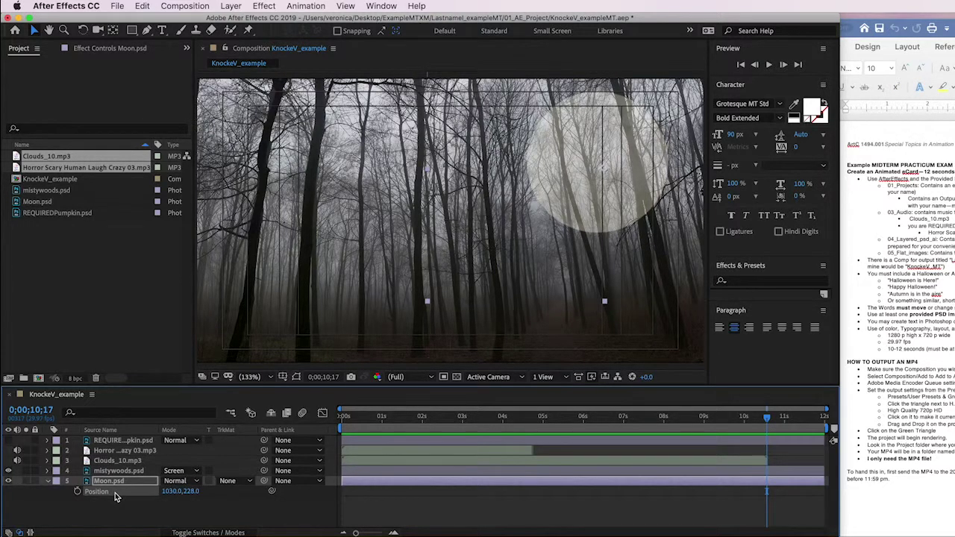
pyautogui.hotkey('shift', 's')
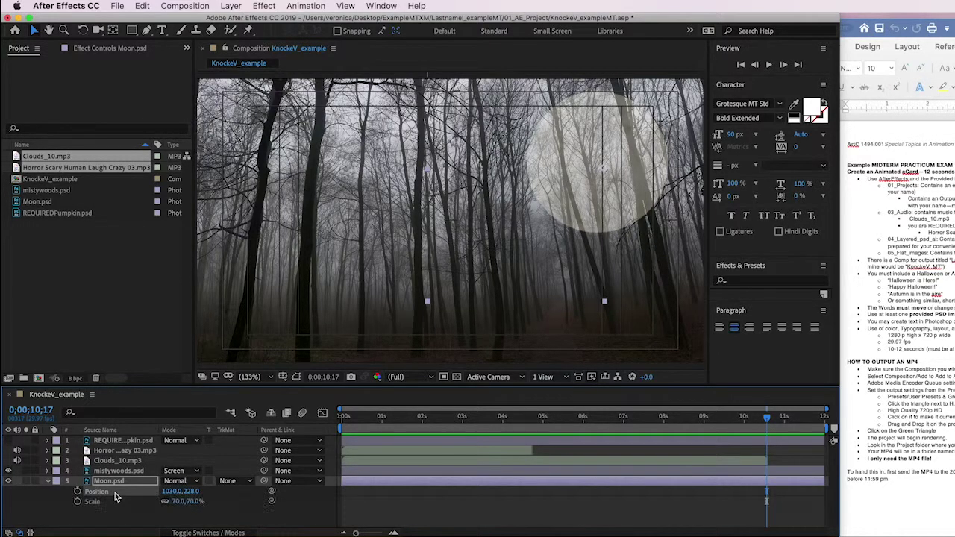
pyautogui.click(178, 502)
pyautogui.moveTo(177, 501)
pyautogui.mouseDown()
pyautogui.moveTo(203, 501)
pyautogui.moveTo(153, 501)
pyautogui.moveTo(191, 490)
pyautogui.mouseUp()
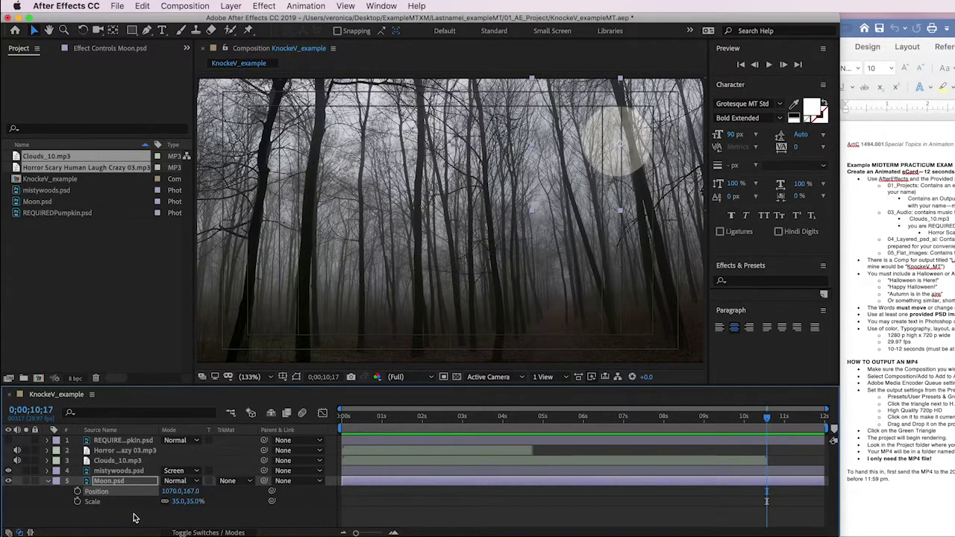
# Show the switch columns, collapse Moon.psd, and lock both Moon.psd and mistywoods.psd
pyautogui.click(104, 516)
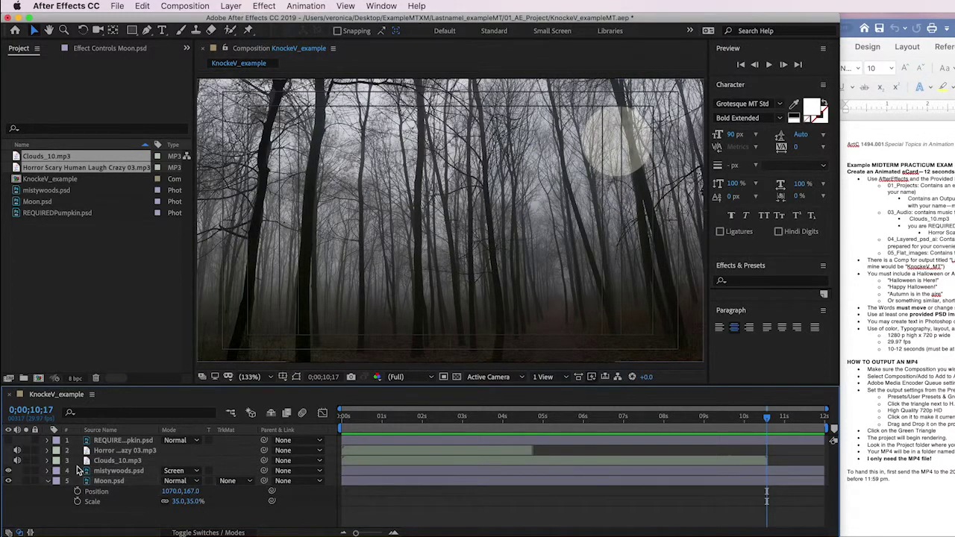
pyautogui.click(204, 533)
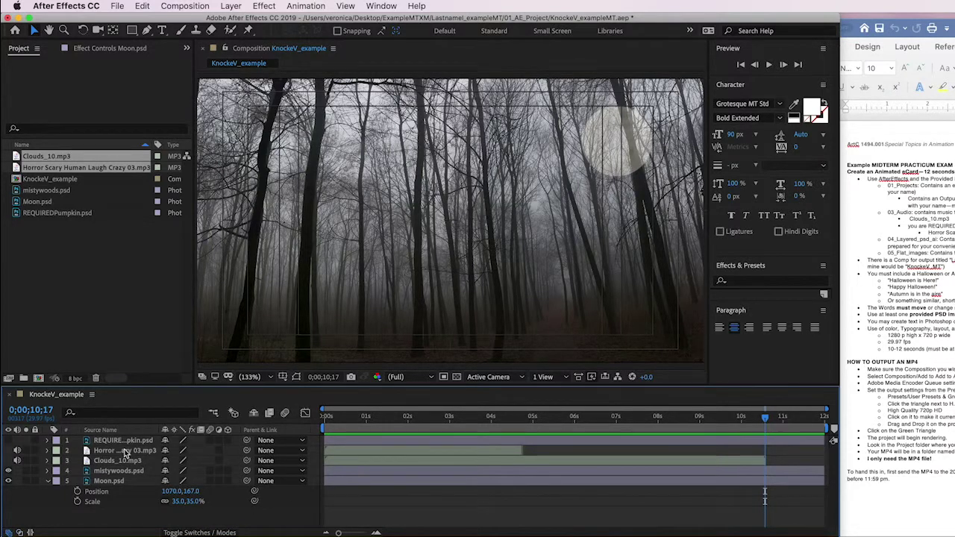
pyautogui.click(49, 481)
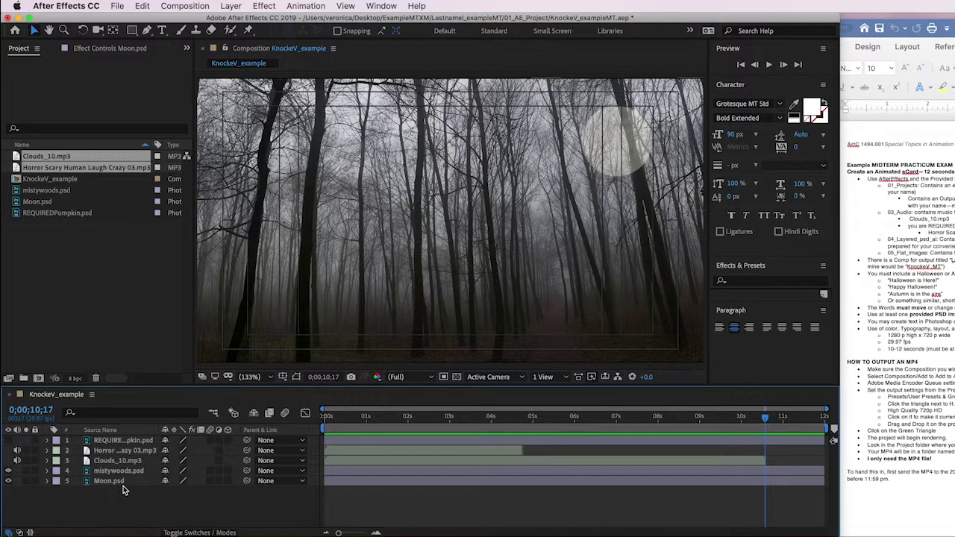
pyautogui.click(37, 483)
pyautogui.click(35, 471)
# Make the REQUIREDPumpkin.psd layer visible, then select the horror laugh audio layer
pyautogui.click(120, 441)
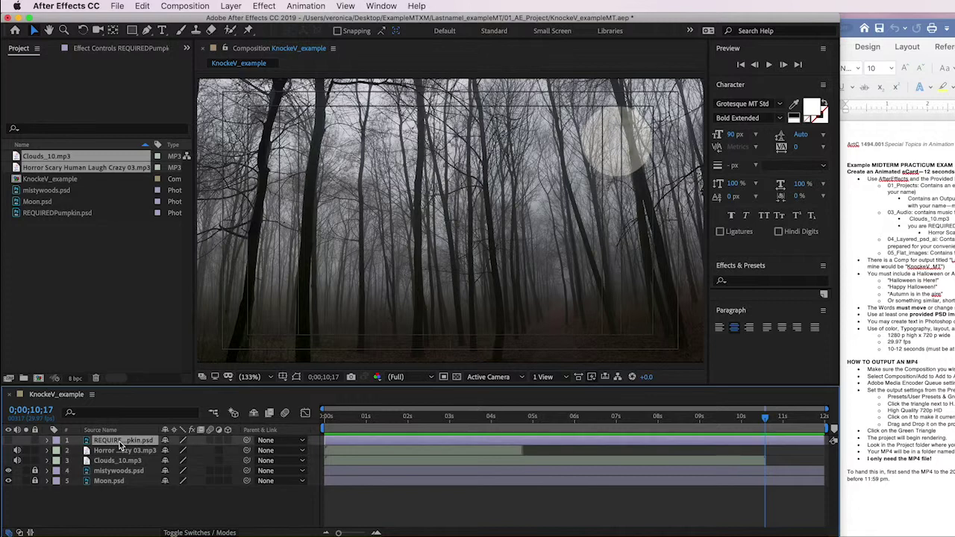
pyautogui.click(8, 441)
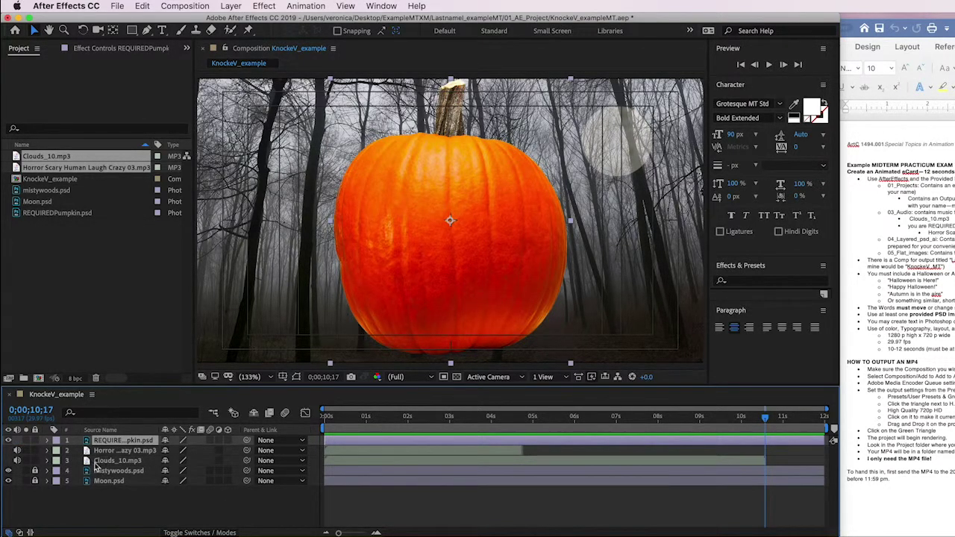
pyautogui.click(120, 452)
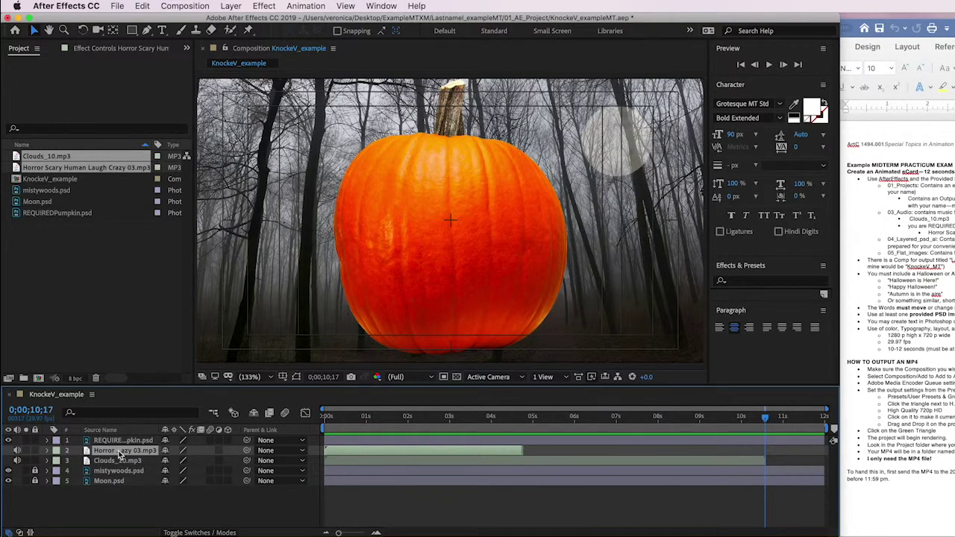
# Shift the horror laugh audio to start around 6 seconds and show the Clouds_10.mp3 waveform
pyautogui.press('l')
pyautogui.press('l')
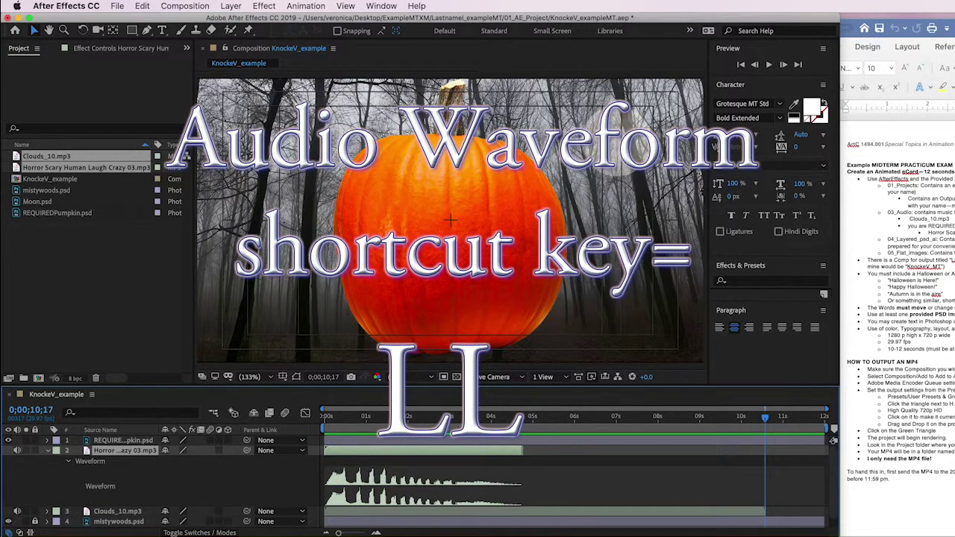
pyautogui.moveTo(348, 452); pyautogui.dragTo(586, 454)
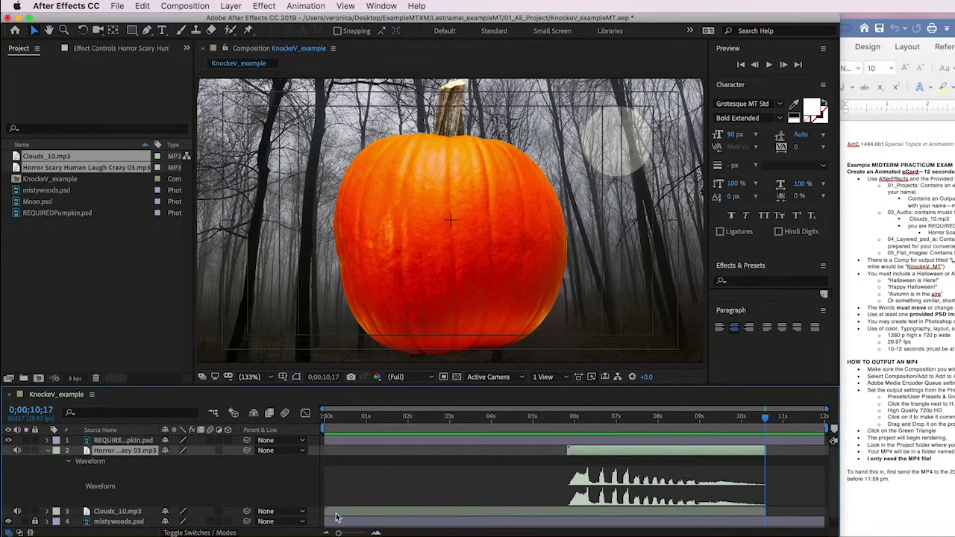
pyautogui.click(338, 514)
pyautogui.press('l')
pyautogui.press('l')
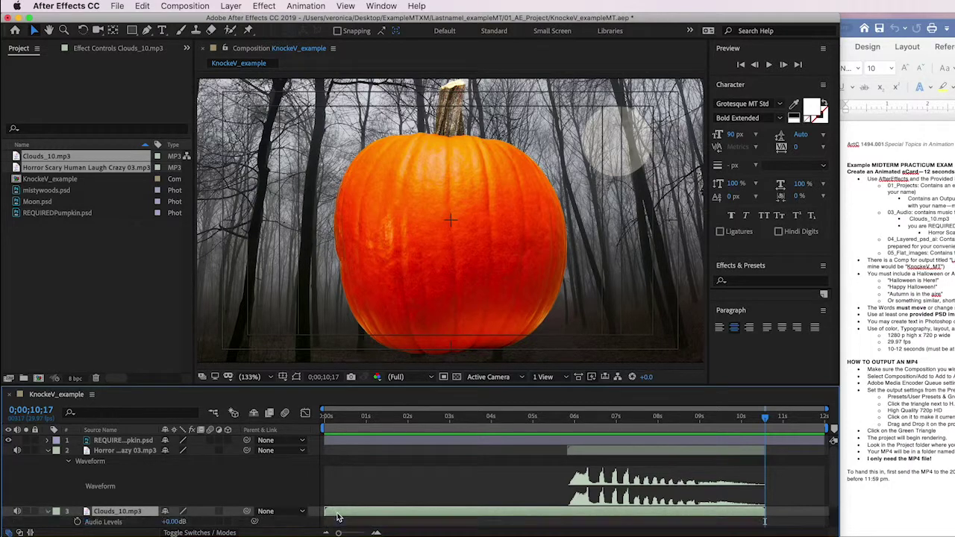
pyautogui.moveTo(619, 387); pyautogui.dragTo(616, 332)
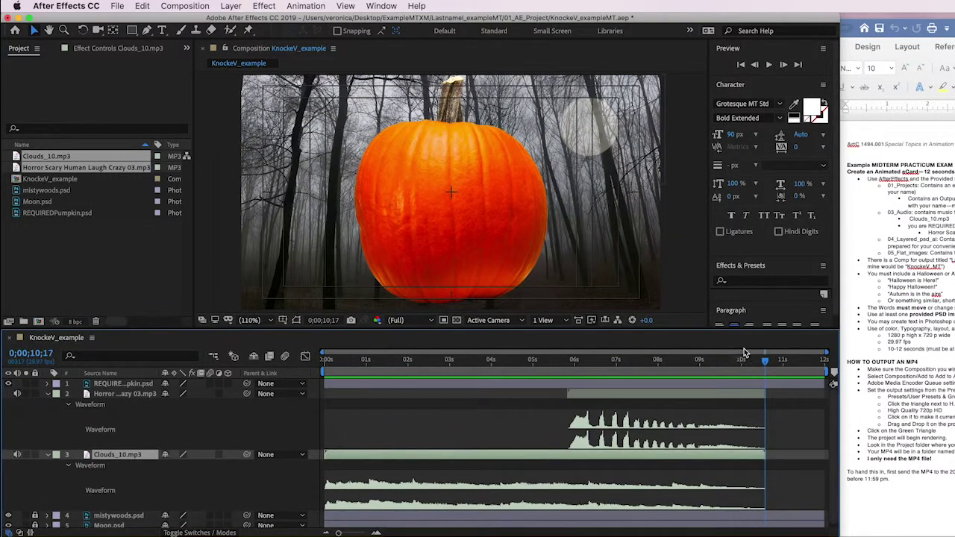
# Preview the composition from the start, then return to about seven seconds
pyautogui.moveTo(766, 364); pyautogui.dragTo(299, 348)
pyautogui.press('space')
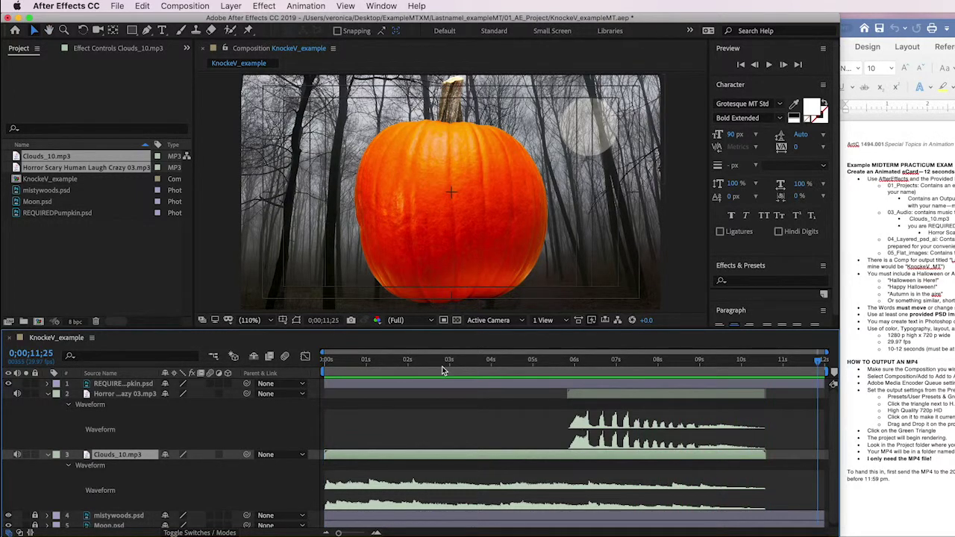
pyautogui.moveTo(819, 363); pyautogui.dragTo(302, 351)
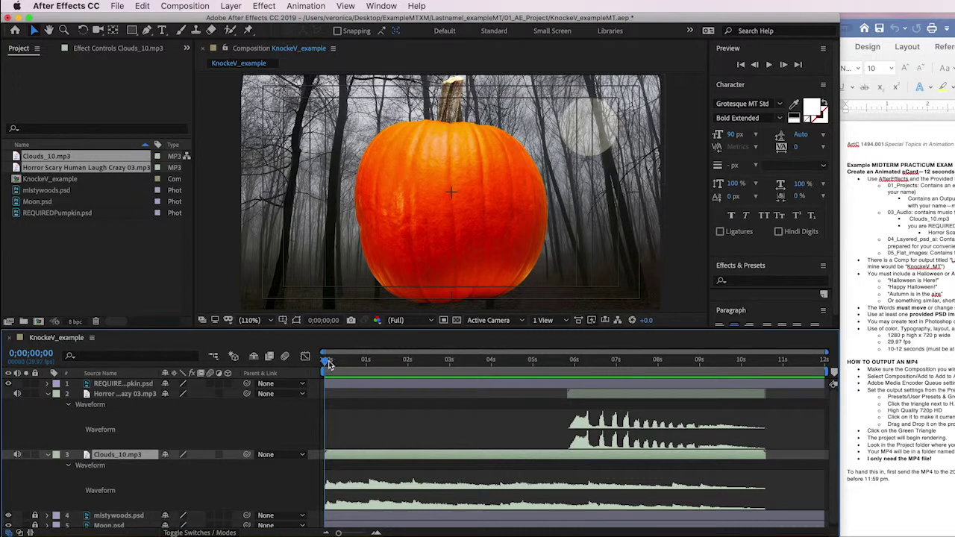
# Set a 100% Scale keyframe on the pumpkin layer at 0;00;05;24
pyautogui.moveTo(326, 363); pyautogui.dragTo(567, 373)
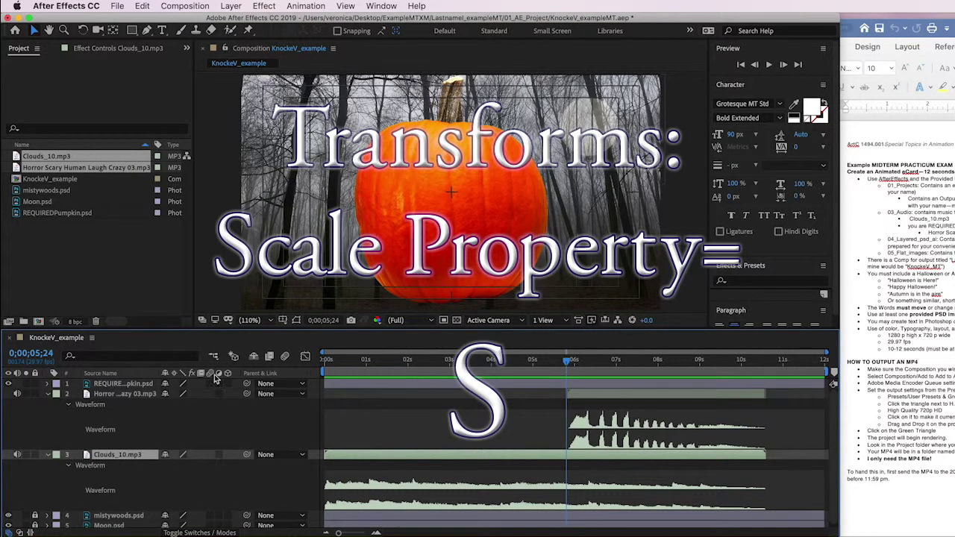
pyautogui.click(124, 383)
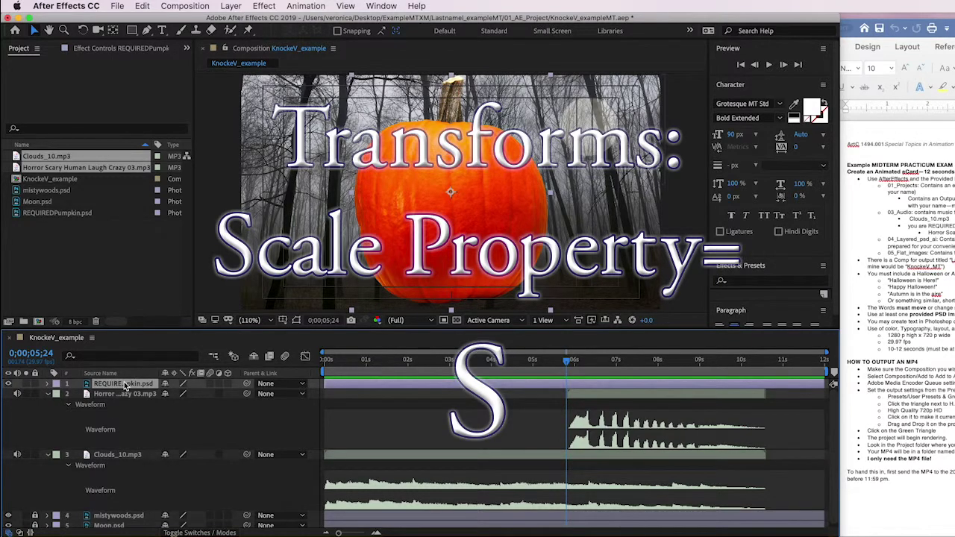
pyautogui.press('s')
pyautogui.click(77, 393)
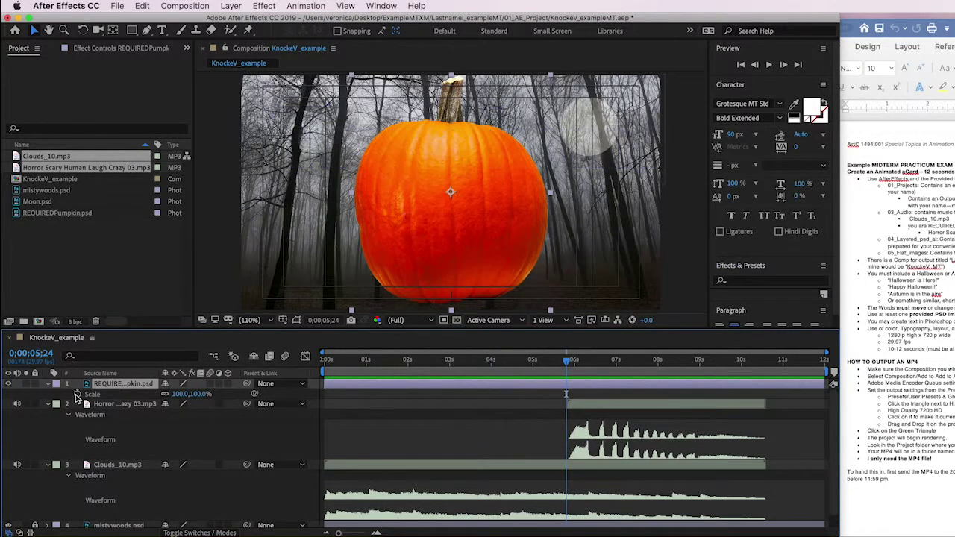
# Set the pumpkin's Scale to 0% at 0;00 and scrub to check it growing
pyautogui.moveTo(567, 362); pyautogui.dragTo(308, 346)
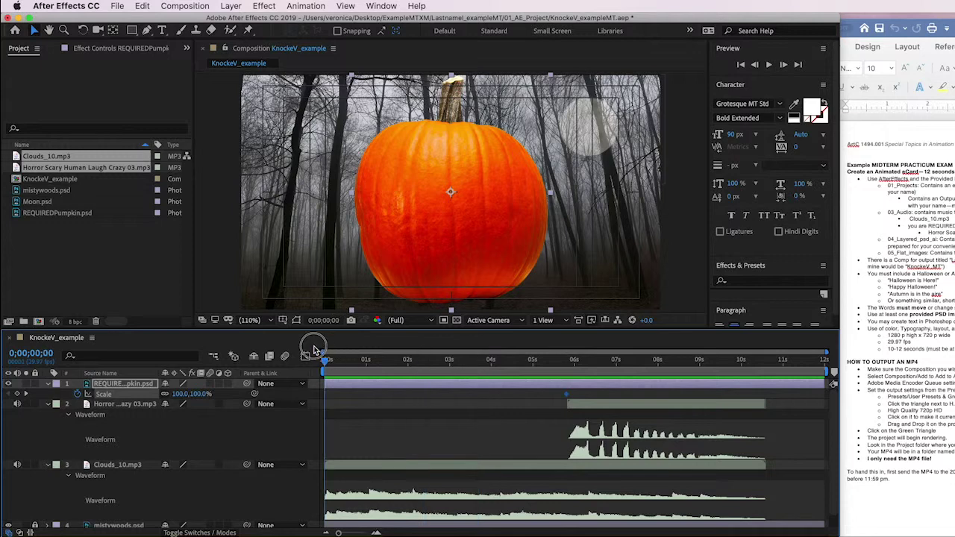
pyautogui.moveTo(191, 394); pyautogui.dragTo(120, 394)
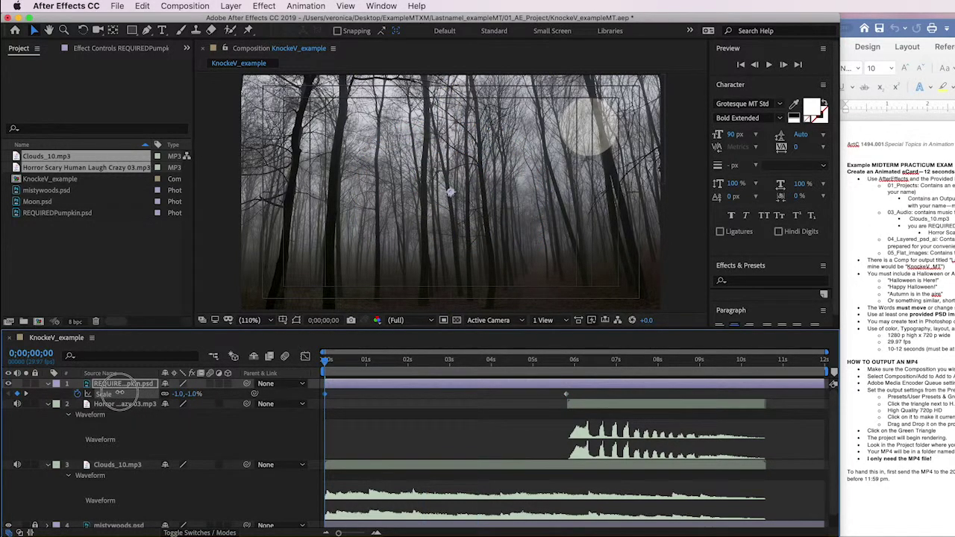
pyautogui.moveTo(119, 393); pyautogui.dragTo(125, 393)
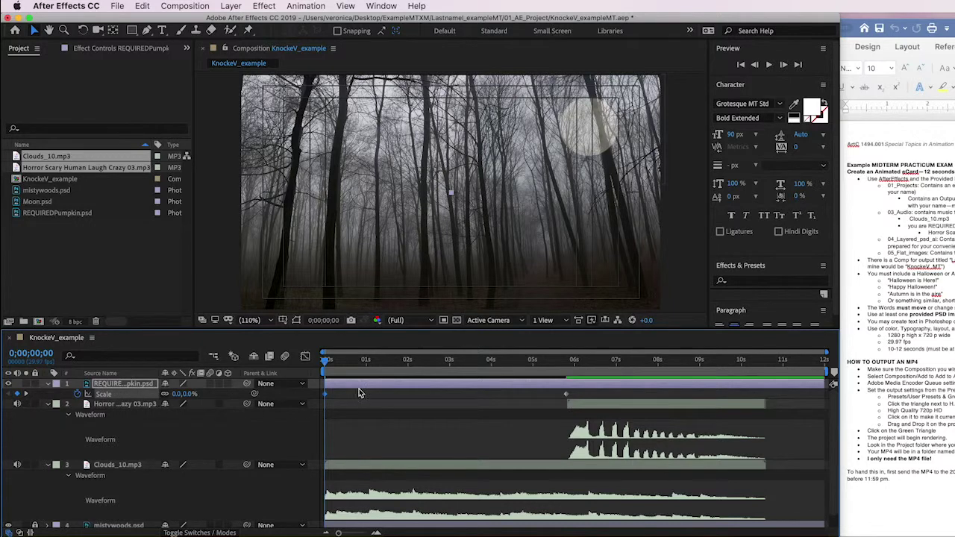
pyautogui.moveTo(326, 361); pyautogui.dragTo(567, 385)
pyautogui.click(469, 266)
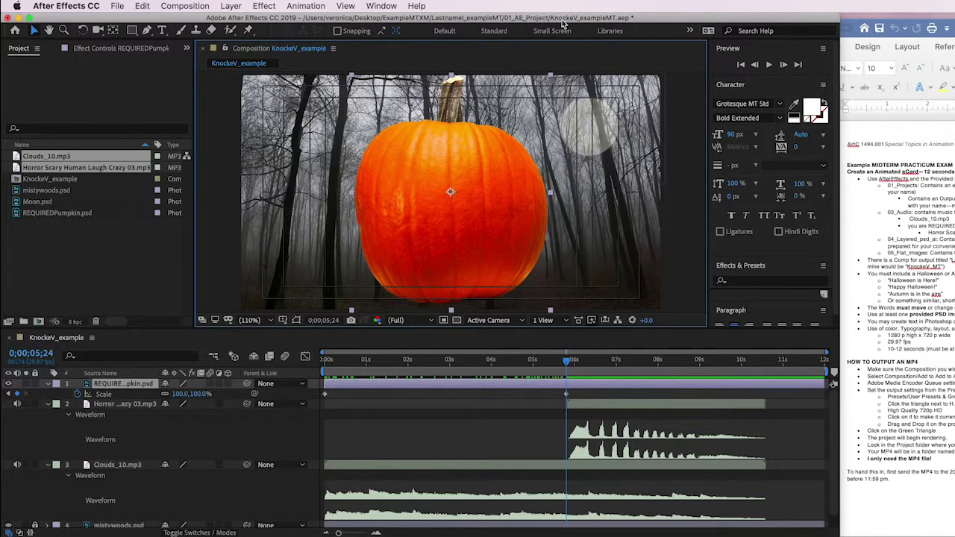
pyautogui.click(377, 6)
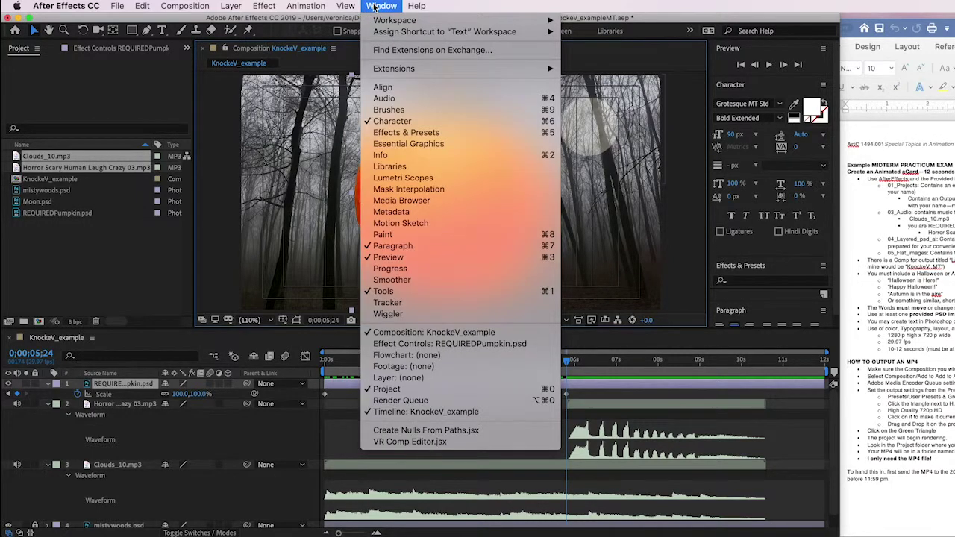
# Switch to the effects workspace and apply CC Split, found by searching 'spli', to REQUIREDPumpkin
pyautogui.moveTo(378, 25)
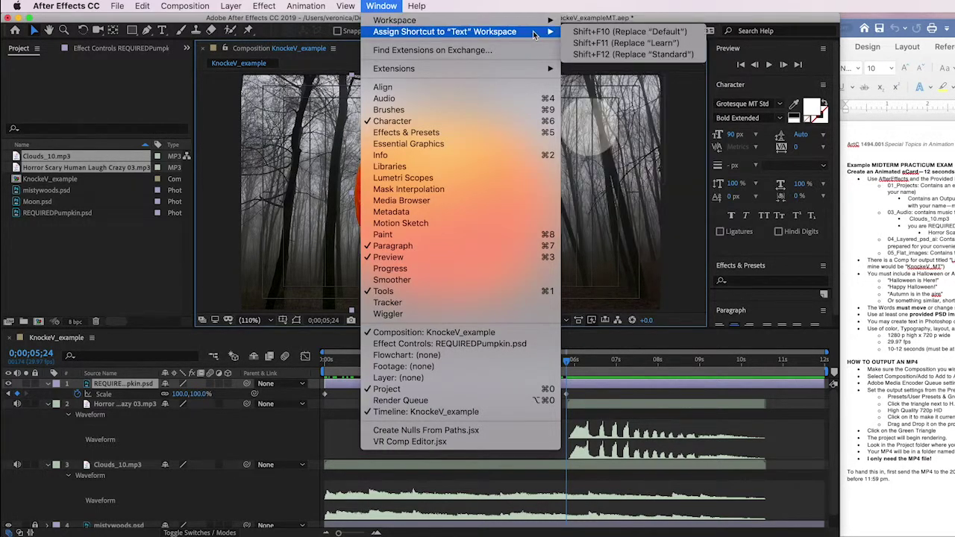
pyautogui.click(601, 69)
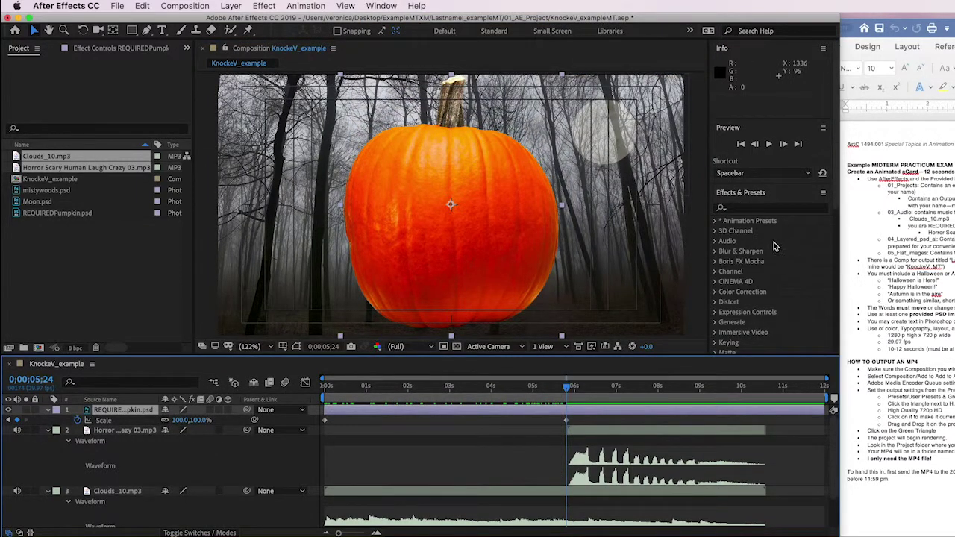
pyautogui.click(757, 211)
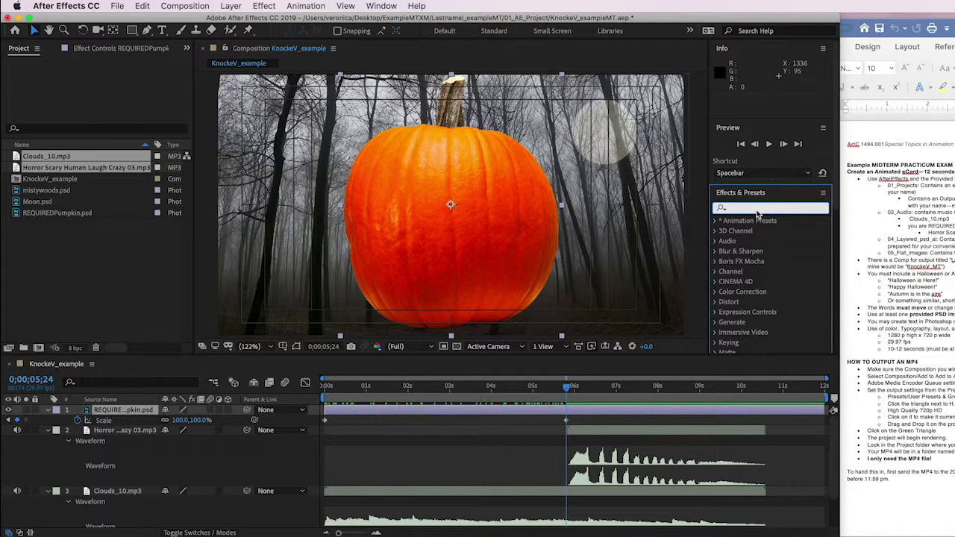
pyautogui.write('split')
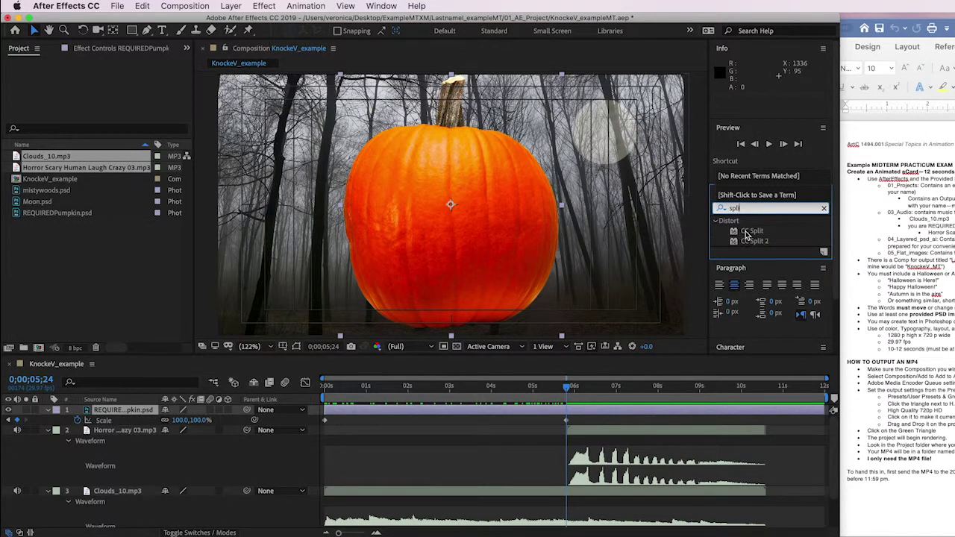
pyautogui.doubleClick(748, 232)
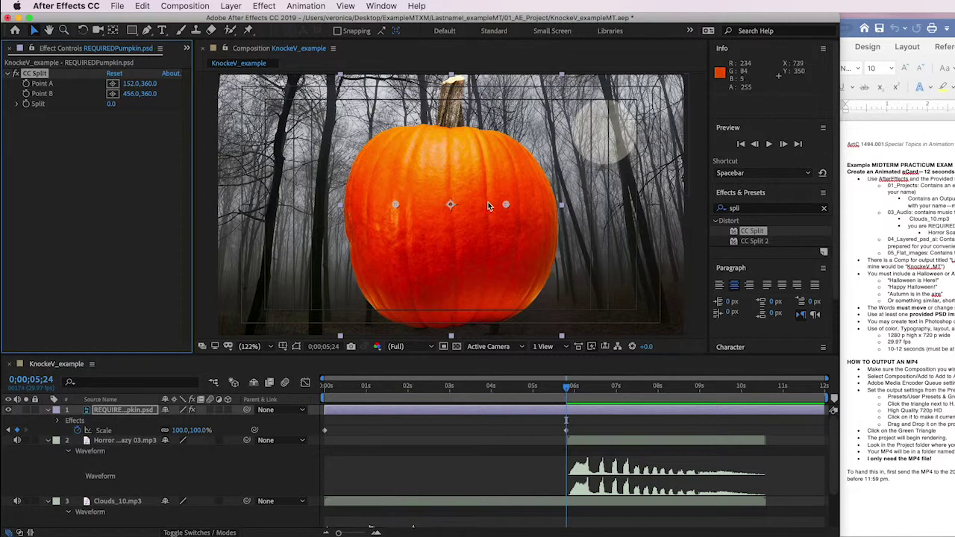
pyautogui.click(17, 104)
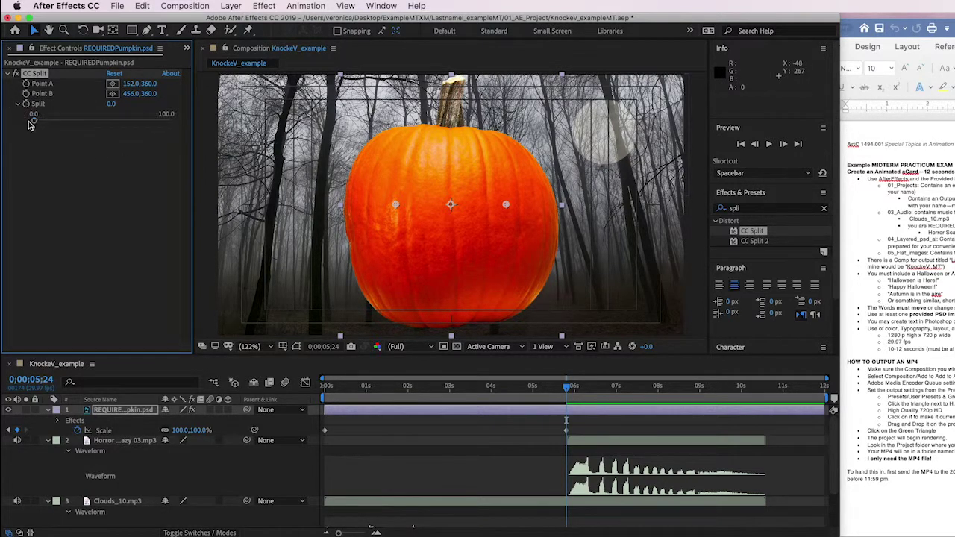
# Test the Split amount, then move Point A and Point B to the pumpkin's lower half
pyautogui.moveTo(38, 125)
pyautogui.mouseDown()
pyautogui.moveTo(67, 122)
pyautogui.moveTo(33, 125)
pyautogui.mouseUp()
pyautogui.moveTo(394, 203); pyautogui.dragTo(381, 251)
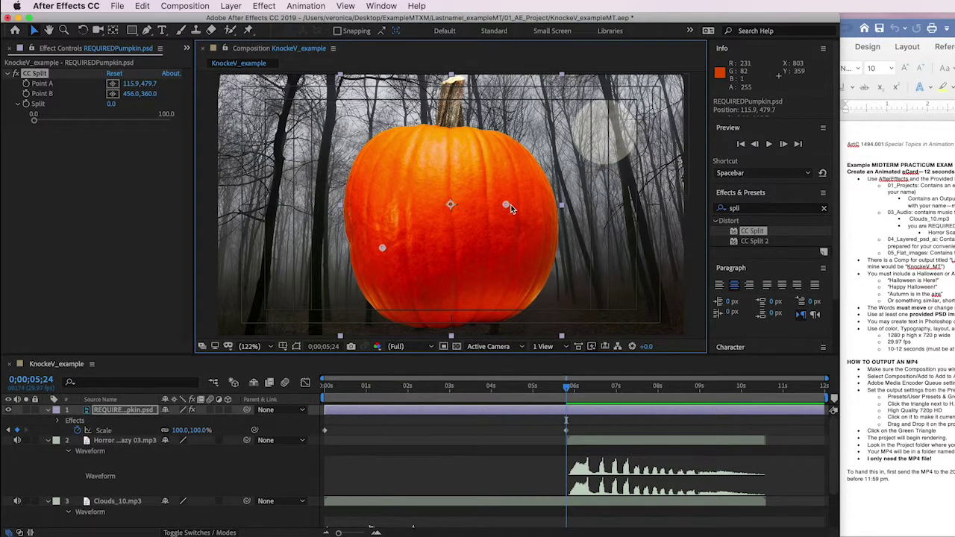
pyautogui.moveTo(506, 204); pyautogui.dragTo(509, 252)
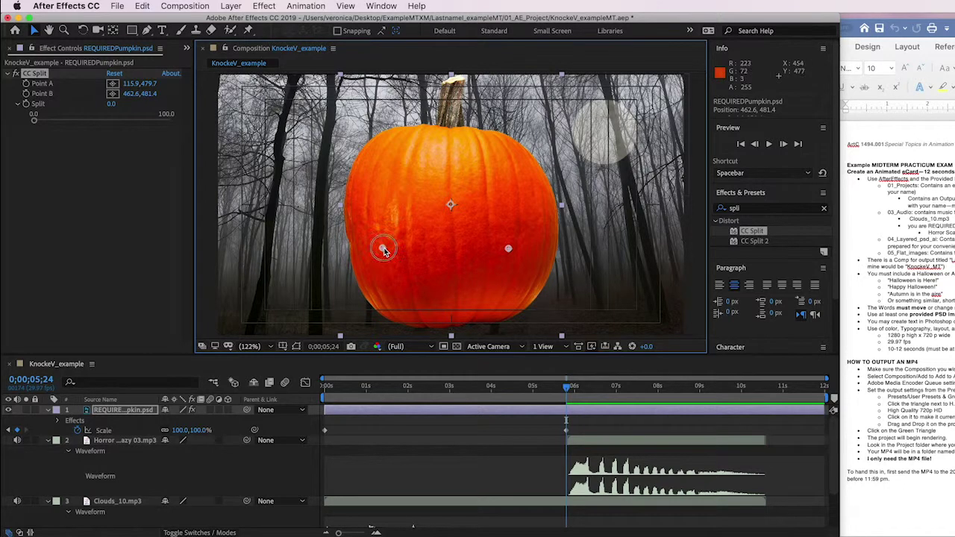
pyautogui.moveTo(384, 249); pyautogui.dragTo(388, 252)
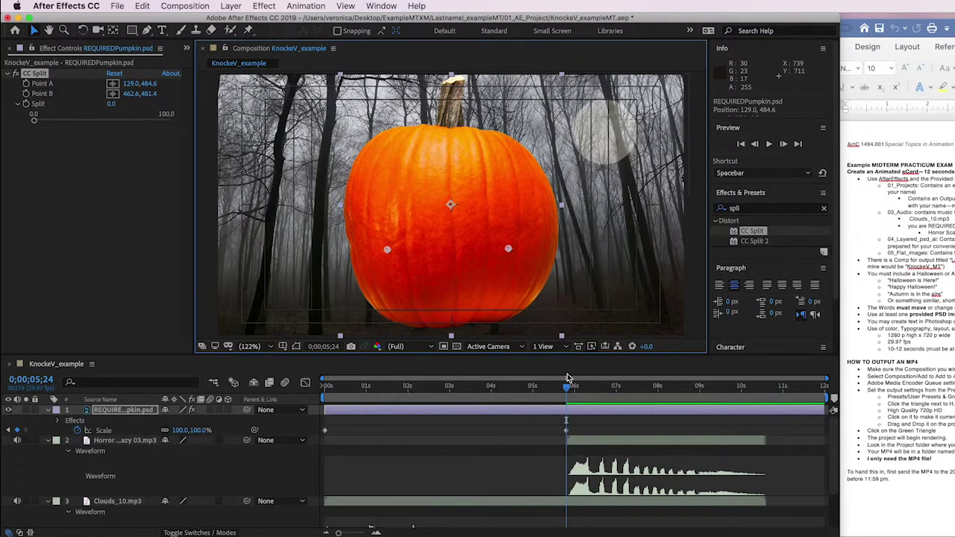
pyautogui.click(26, 108)
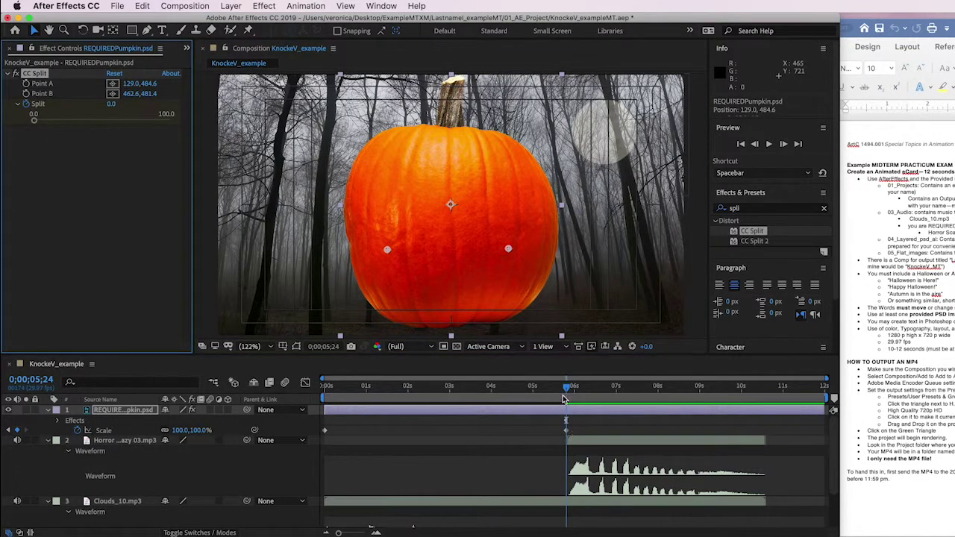
# Keyframe Split opening at 0;00;06;02, narrowing to 27.8 at 6;06, widening to 33.9 at 6;09
pyautogui.moveTo(566, 390); pyautogui.dragTo(570, 390)
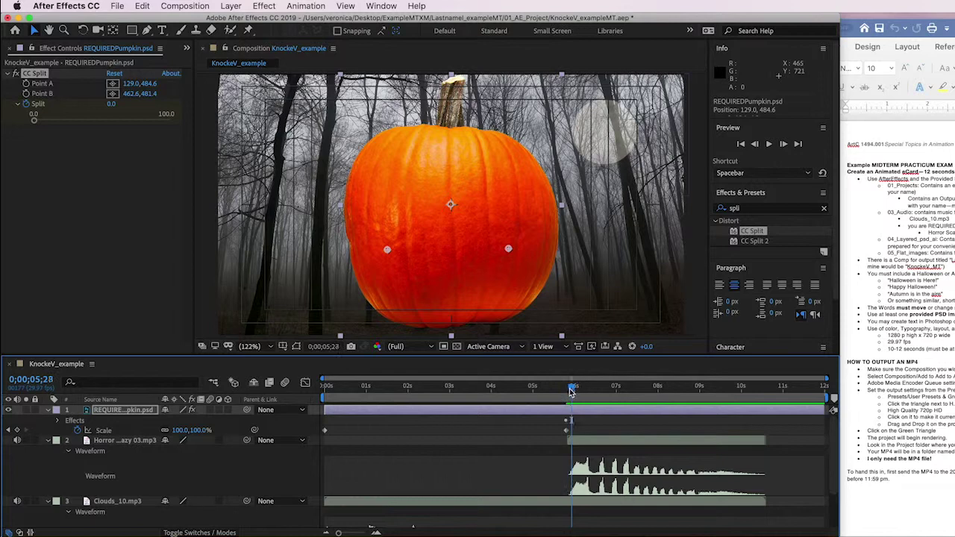
pyautogui.click(568, 430)
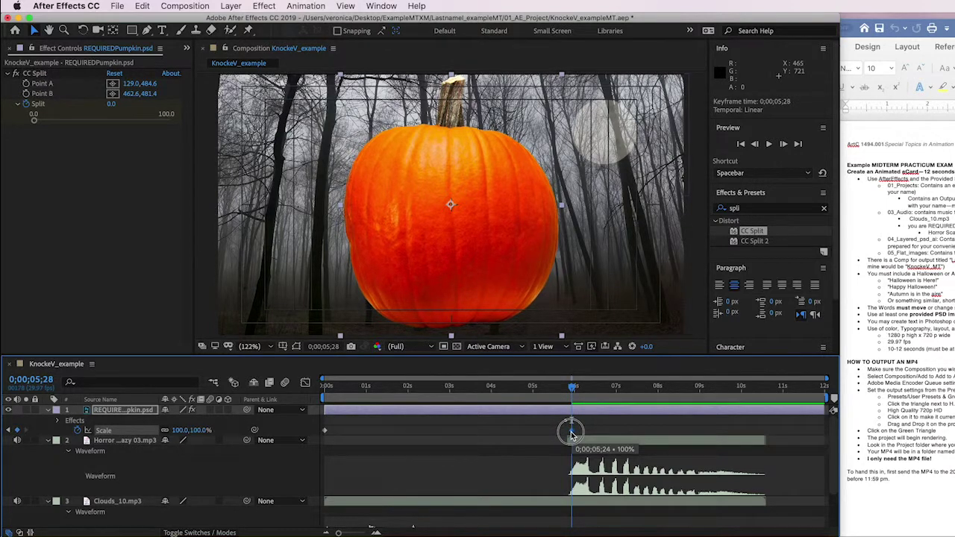
pyautogui.moveTo(572, 388); pyautogui.dragTo(578, 388)
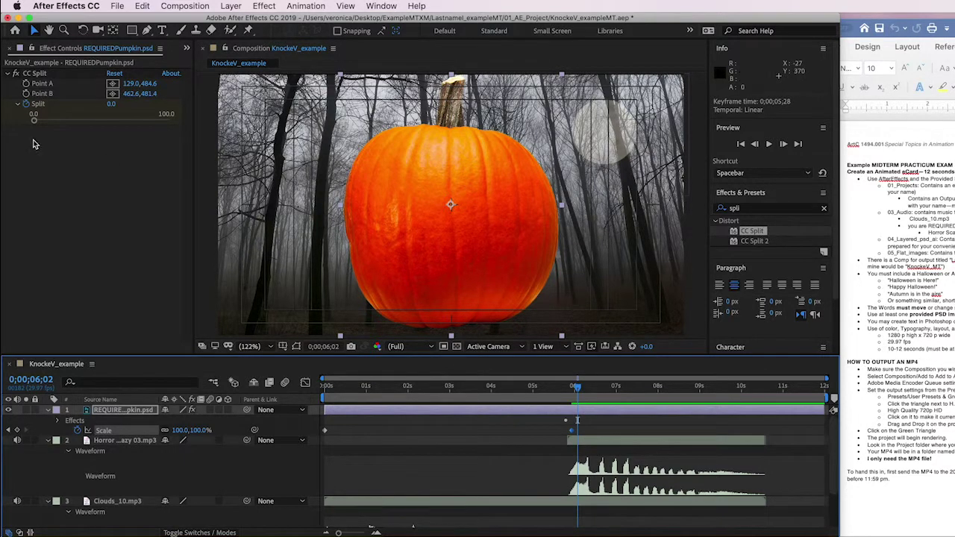
pyautogui.moveTo(33, 123); pyautogui.dragTo(81, 125)
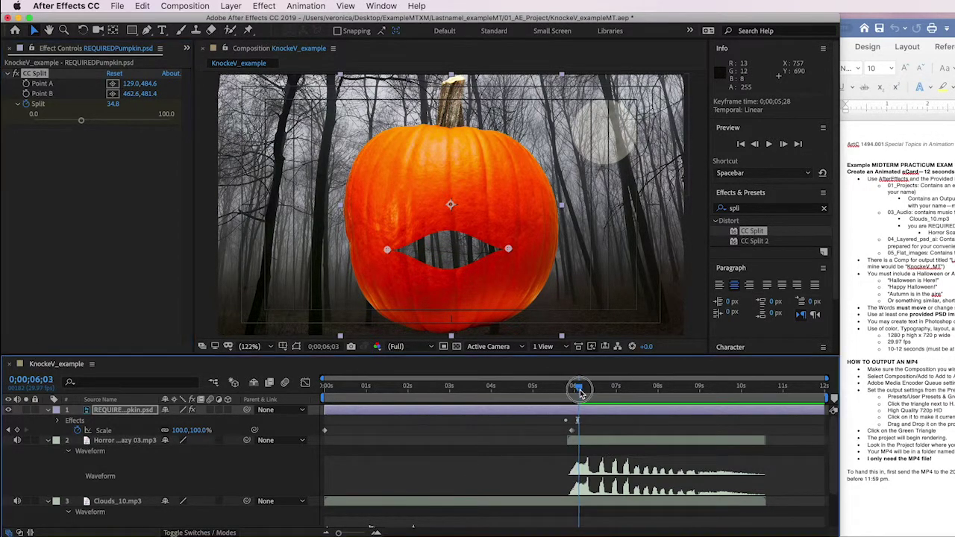
pyautogui.moveTo(576, 394); pyautogui.dragTo(583, 394)
pyautogui.moveTo(80, 121); pyautogui.dragTo(72, 121)
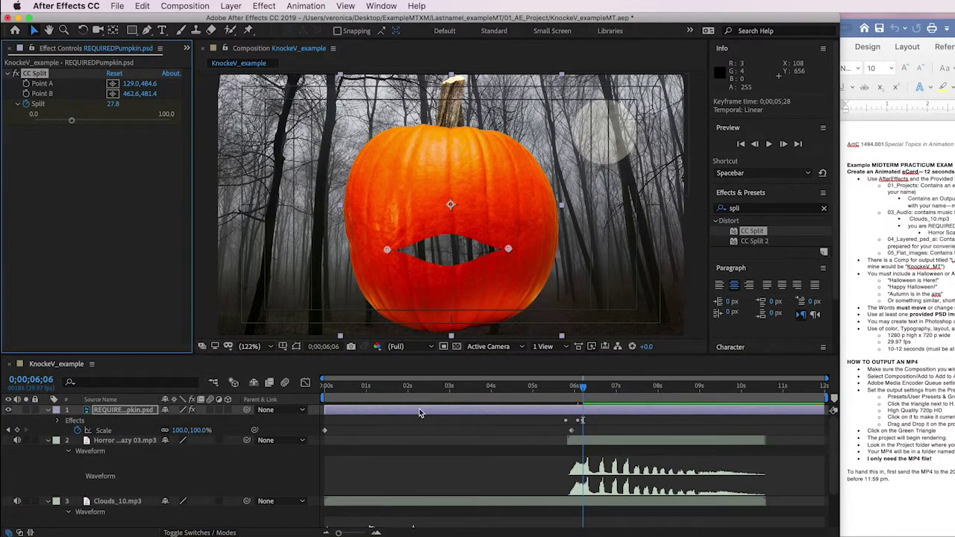
pyautogui.click(584, 389)
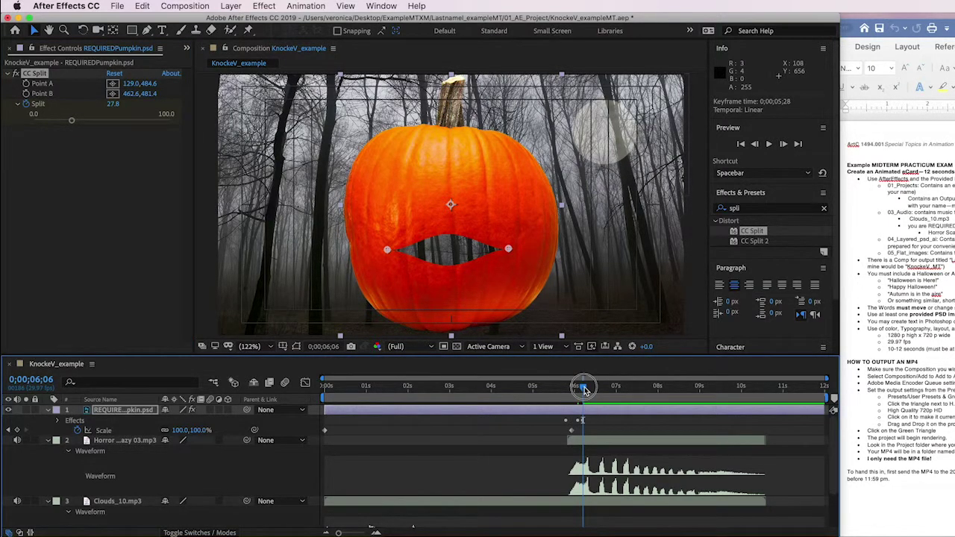
pyautogui.moveTo(584, 388); pyautogui.dragTo(587, 388)
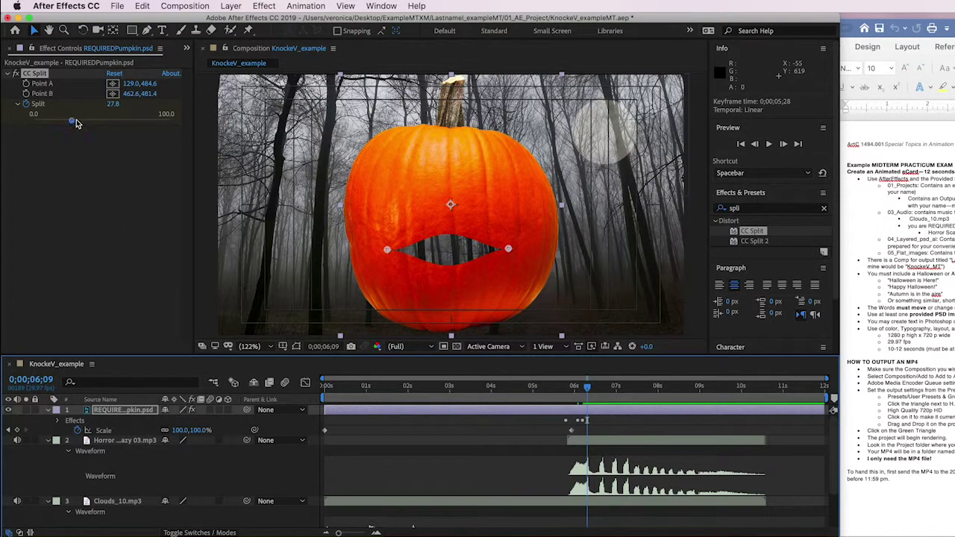
pyautogui.moveTo(75, 123); pyautogui.dragTo(80, 119)
# Reveal the Split keyframes, close the mouth at 6;14, then open to 18.1 at 6;20 and 25.6 at 6;23
pyautogui.click(135, 416)
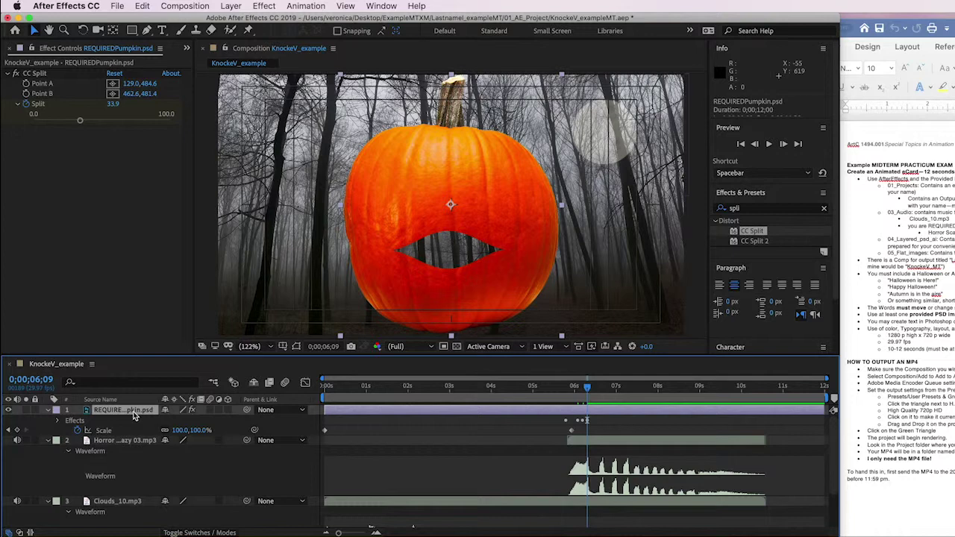
pyautogui.press('u')
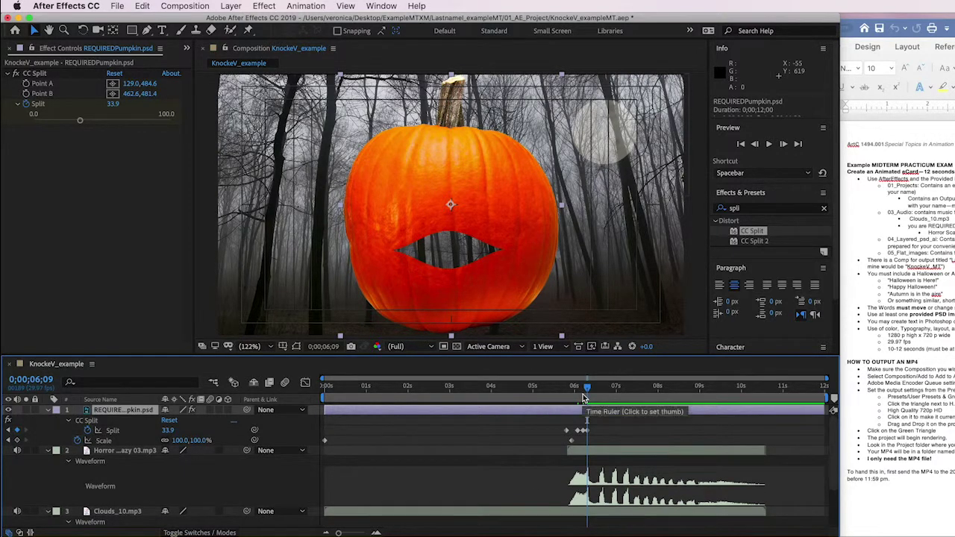
pyautogui.click(588, 389)
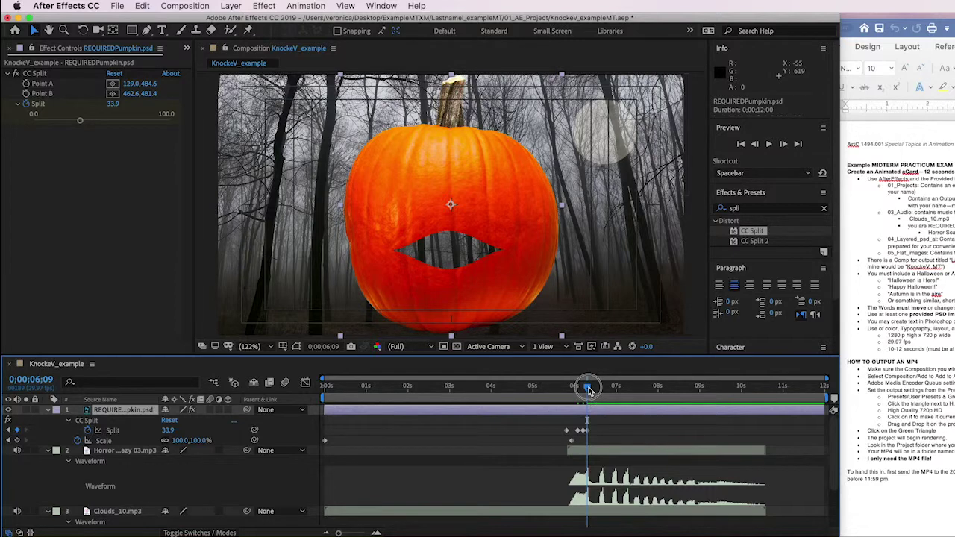
pyautogui.moveTo(589, 389); pyautogui.dragTo(593, 389)
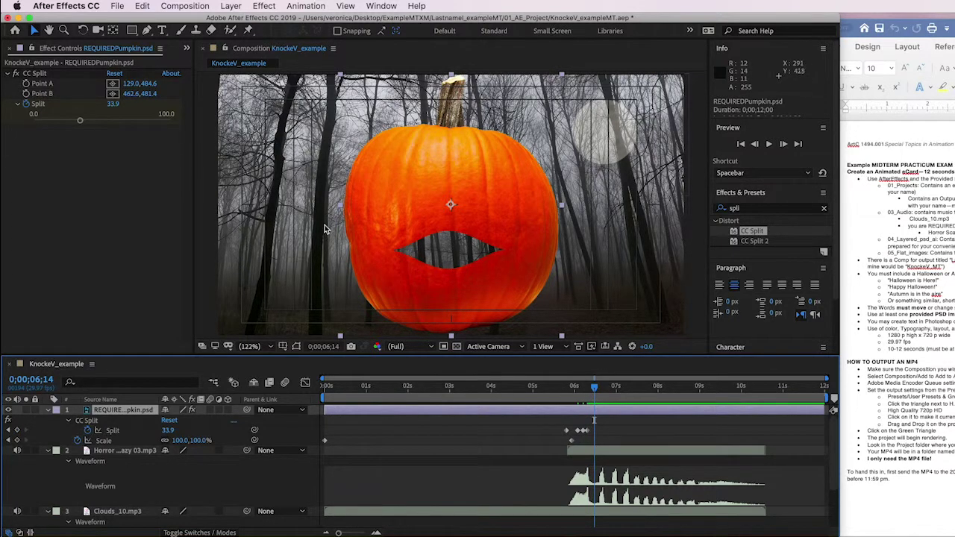
pyautogui.moveTo(80, 121); pyautogui.dragTo(34, 121)
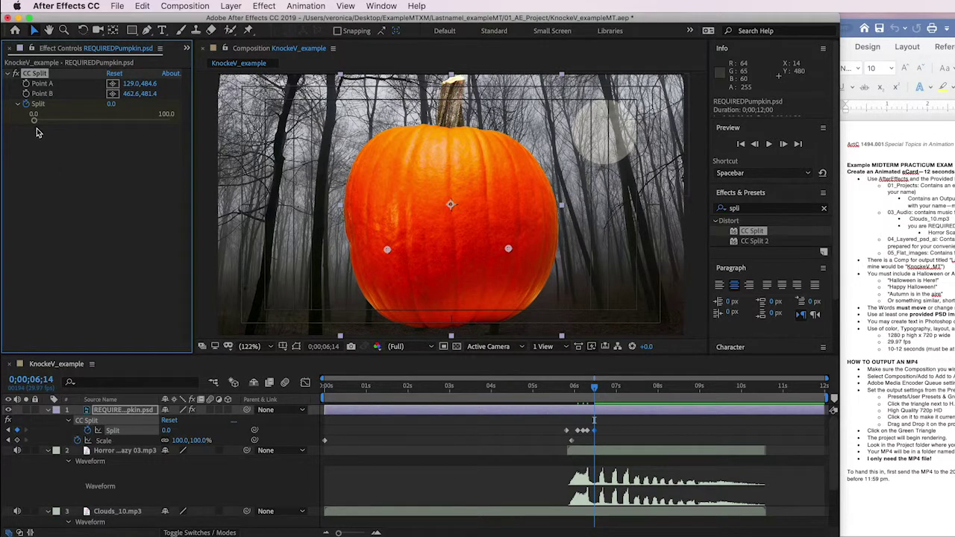
pyautogui.moveTo(34, 125); pyautogui.dragTo(40, 125)
pyautogui.moveTo(597, 391); pyautogui.dragTo(603, 388)
pyautogui.moveTo(38, 124); pyautogui.dragTo(66, 126)
pyautogui.moveTo(602, 388); pyautogui.dragTo(607, 388)
pyautogui.moveTo(67, 125); pyautogui.dragTo(53, 122)
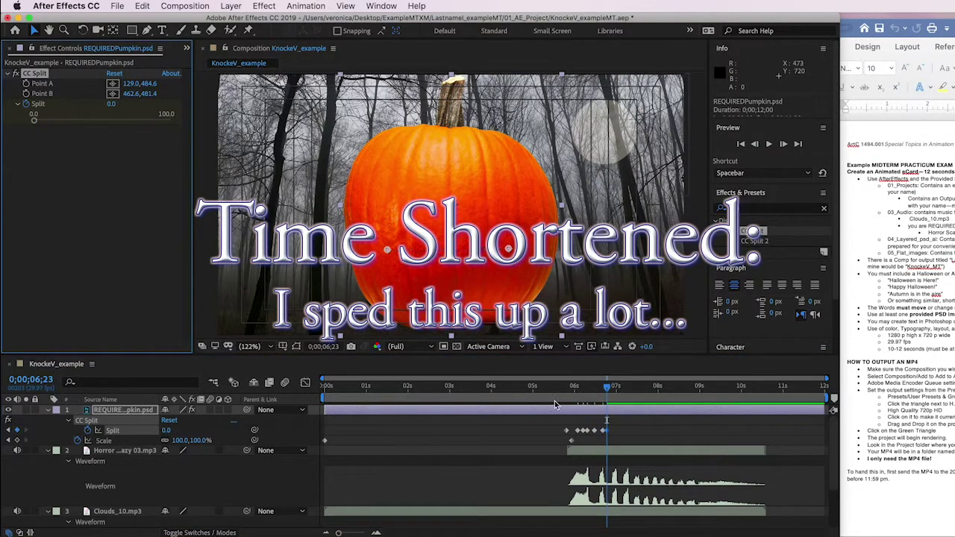
# Keyframe Split 14.3 then 33.0, closed at 7;04, 29.5 at 7;08, and 7.8 at 7;12
pyautogui.moveTo(606, 387); pyautogui.dragTo(612, 388)
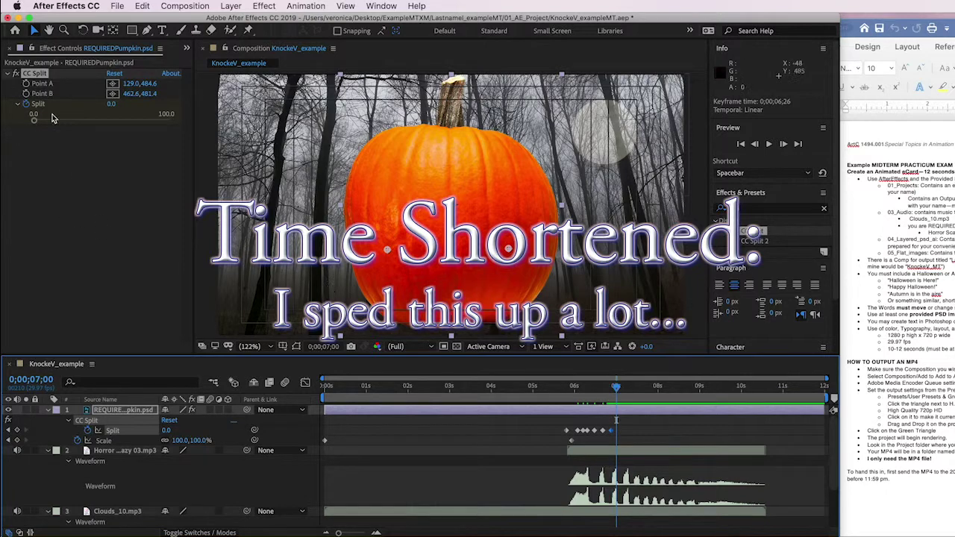
pyautogui.moveTo(53, 122); pyautogui.dragTo(78, 121)
pyautogui.moveTo(612, 387); pyautogui.dragTo(625, 389)
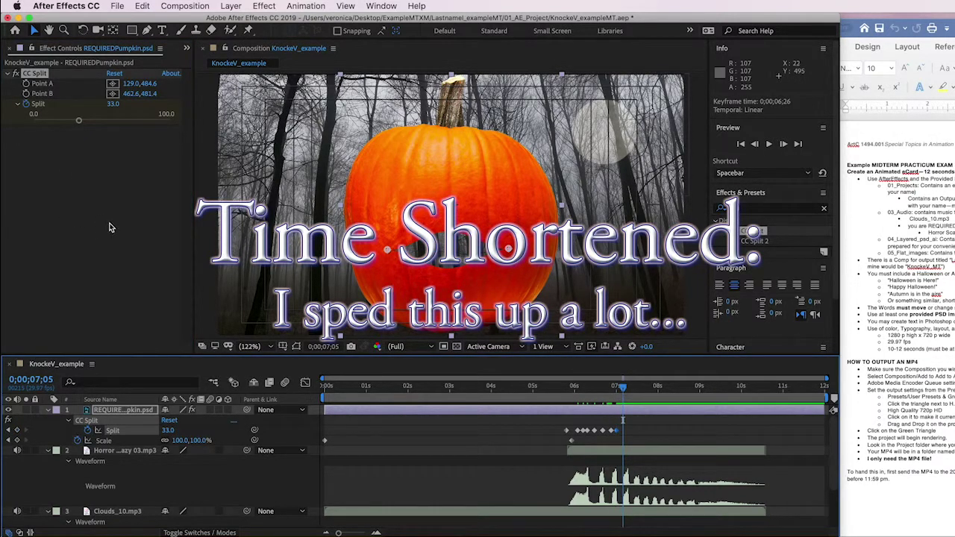
pyautogui.moveTo(79, 121); pyautogui.dragTo(34, 121)
pyautogui.moveTo(625, 389); pyautogui.dragTo(627, 391)
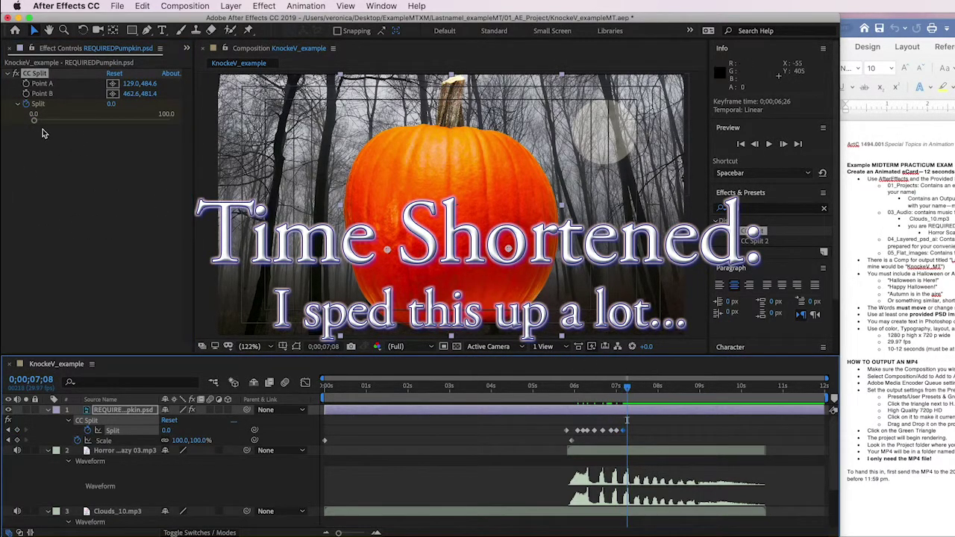
pyautogui.moveTo(33, 122); pyautogui.dragTo(74, 121)
pyautogui.moveTo(627, 389); pyautogui.dragTo(633, 388)
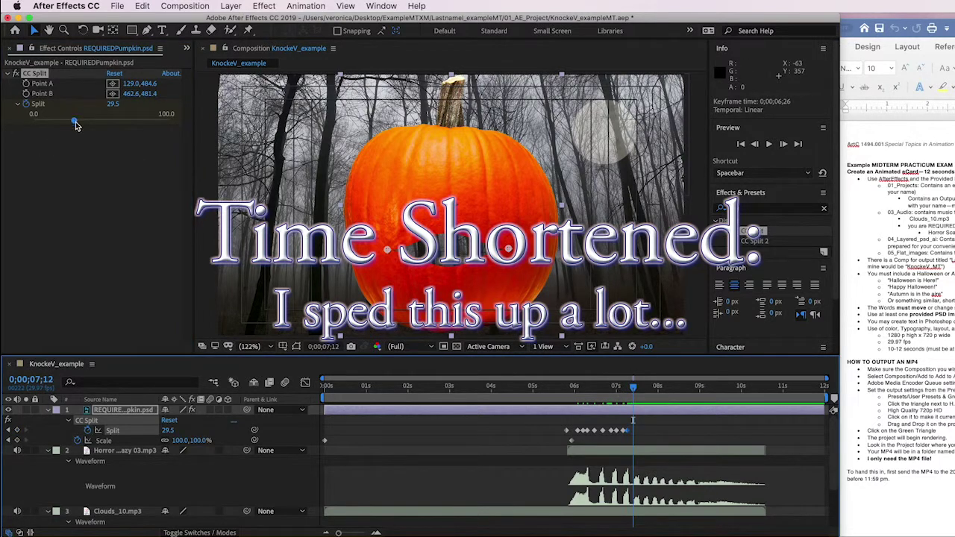
pyautogui.moveTo(74, 122); pyautogui.dragTo(60, 121)
pyautogui.moveTo(630, 389); pyautogui.dragTo(640, 389)
pyautogui.moveTo(36, 121)
pyautogui.mouseDown()
pyautogui.moveTo(46, 124)
pyautogui.moveTo(33, 121)
pyautogui.mouseUp()
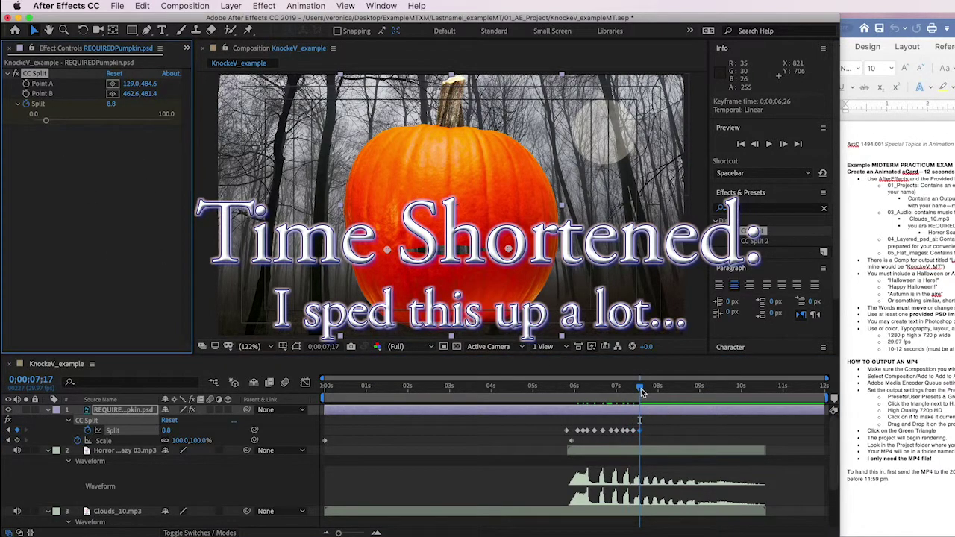
# Keyframe Split closed at 7;17, 11.5, 4.8 at 7;25, closed at 7;28, 14.1 at 8;04, closed at 8;09
pyautogui.moveTo(639, 389); pyautogui.dragTo(653, 389)
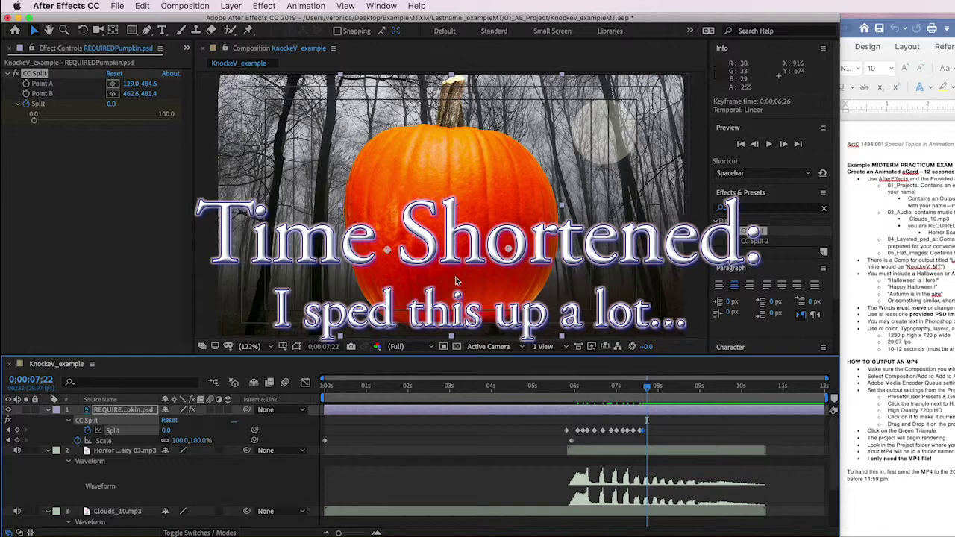
pyautogui.moveTo(33, 121); pyautogui.dragTo(50, 121)
pyautogui.moveTo(653, 388); pyautogui.dragTo(650, 389)
pyautogui.moveTo(36, 123); pyautogui.dragTo(30, 123)
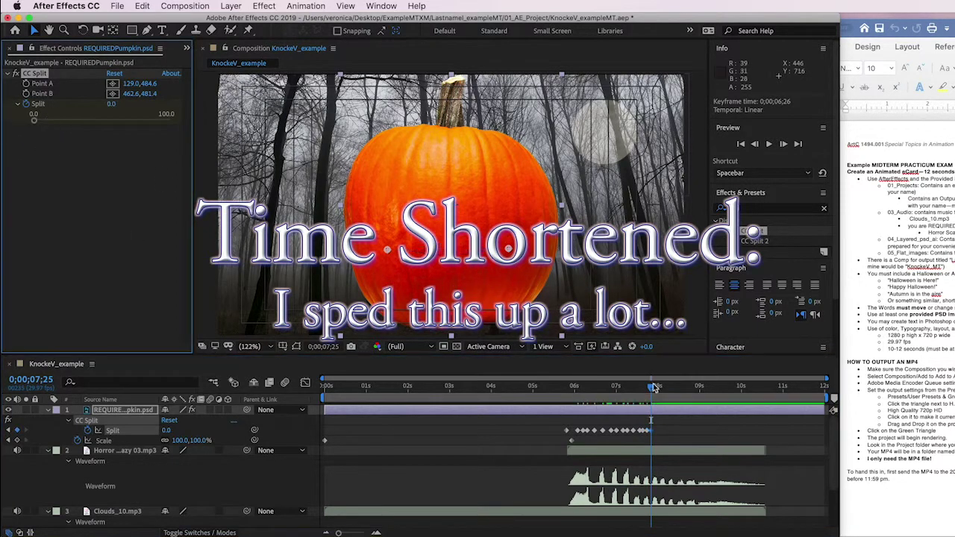
pyautogui.moveTo(650, 377); pyautogui.dragTo(655, 378)
pyautogui.moveTo(34, 123); pyautogui.dragTo(34, 122)
pyautogui.moveTo(655, 387); pyautogui.dragTo(663, 386)
pyautogui.moveTo(33, 121); pyautogui.dragTo(53, 121)
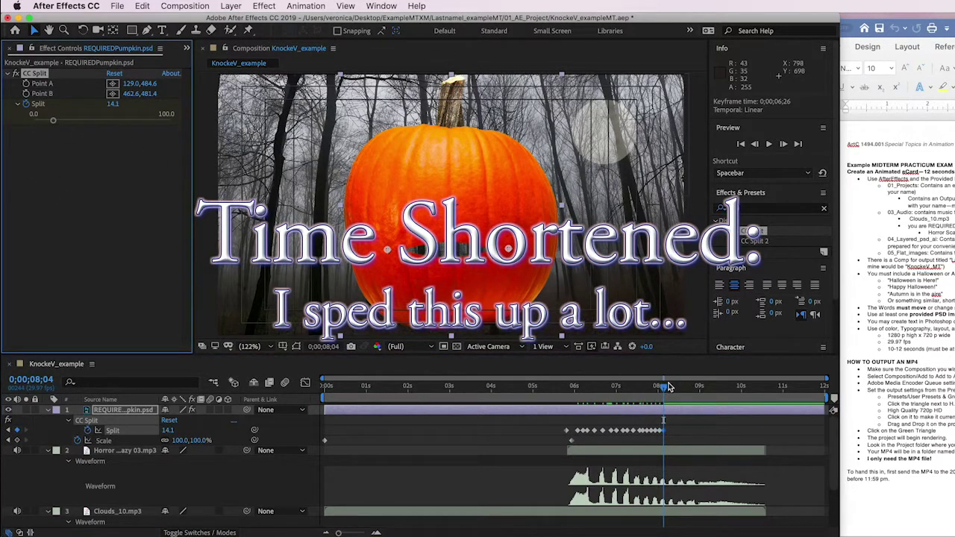
pyautogui.moveTo(669, 387); pyautogui.dragTo(671, 386)
pyautogui.moveTo(53, 119); pyautogui.dragTo(72, 122)
# Keyframe Split 28.6, then 12.8 at 8;17, closing and reopening near 8;23–8;29, 6.6, and 0 at 10;16
pyautogui.moveTo(670, 386); pyautogui.dragTo(681, 386)
pyautogui.moveTo(72, 121); pyautogui.dragTo(51, 122)
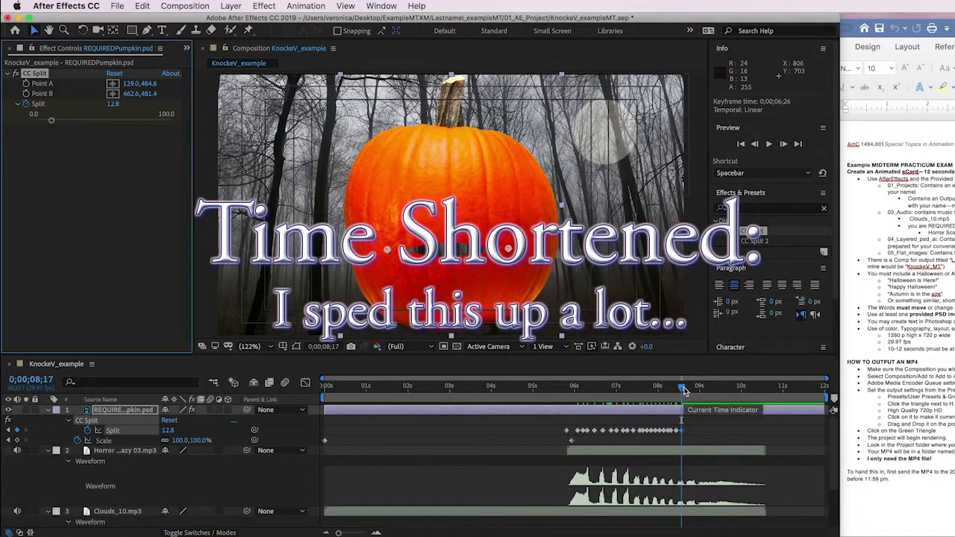
pyautogui.moveTo(683, 389); pyautogui.dragTo(693, 388)
pyautogui.moveTo(34, 119); pyautogui.dragTo(54, 123)
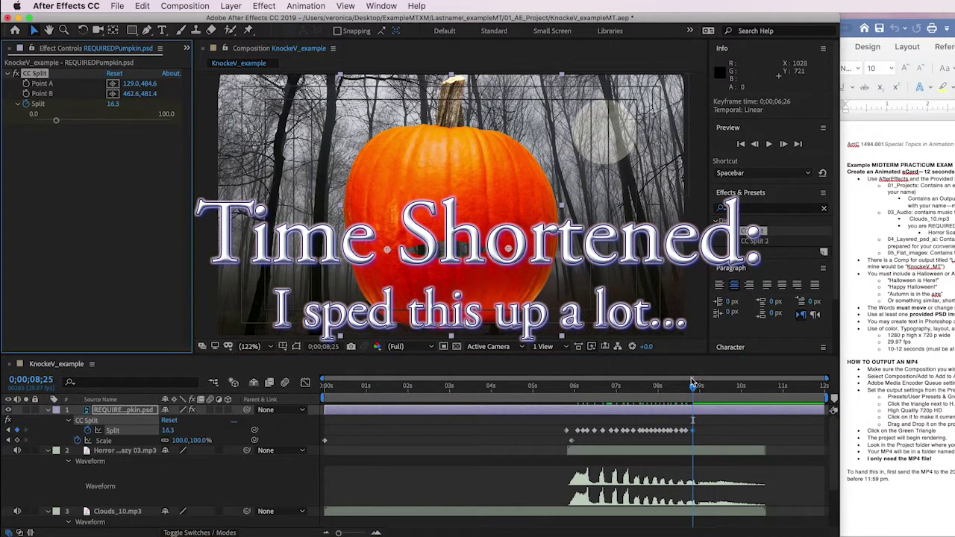
pyautogui.moveTo(692, 383); pyautogui.dragTo(743, 388)
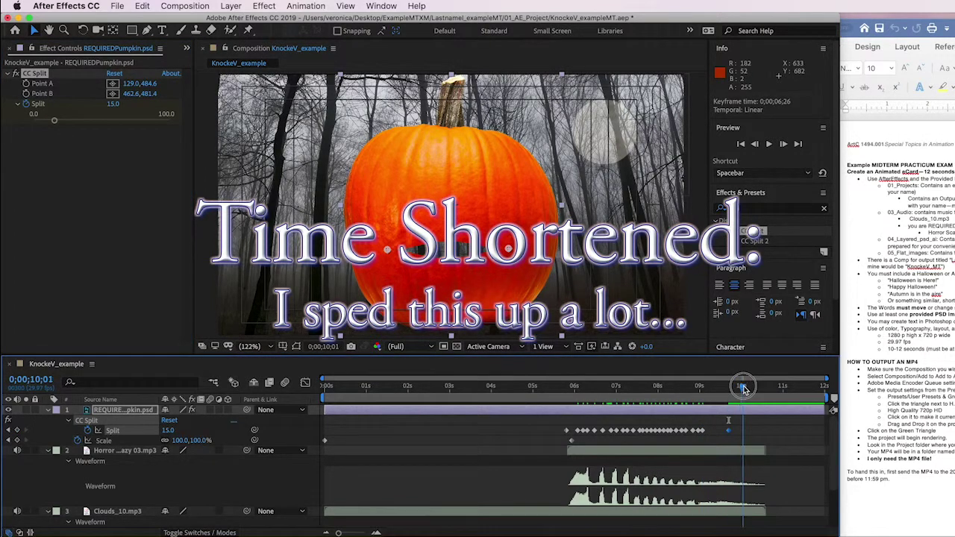
pyautogui.moveTo(54, 121); pyautogui.dragTo(43, 121)
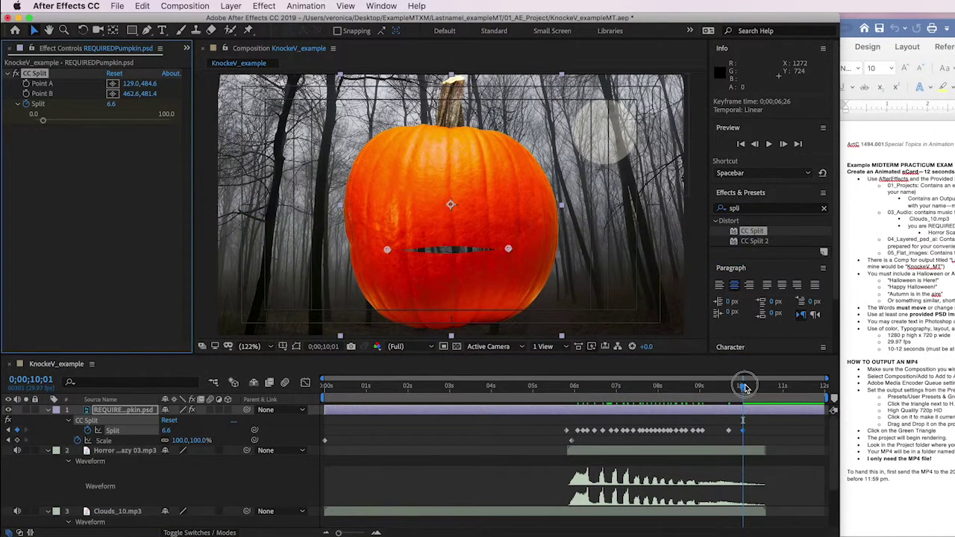
pyautogui.moveTo(744, 387); pyautogui.dragTo(763, 386)
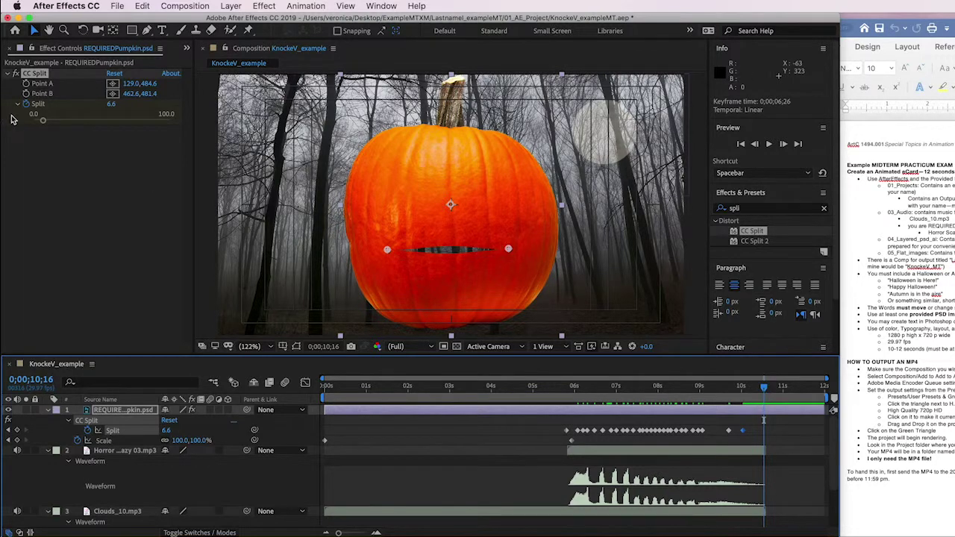
pyautogui.moveTo(42, 120); pyautogui.dragTo(11, 121)
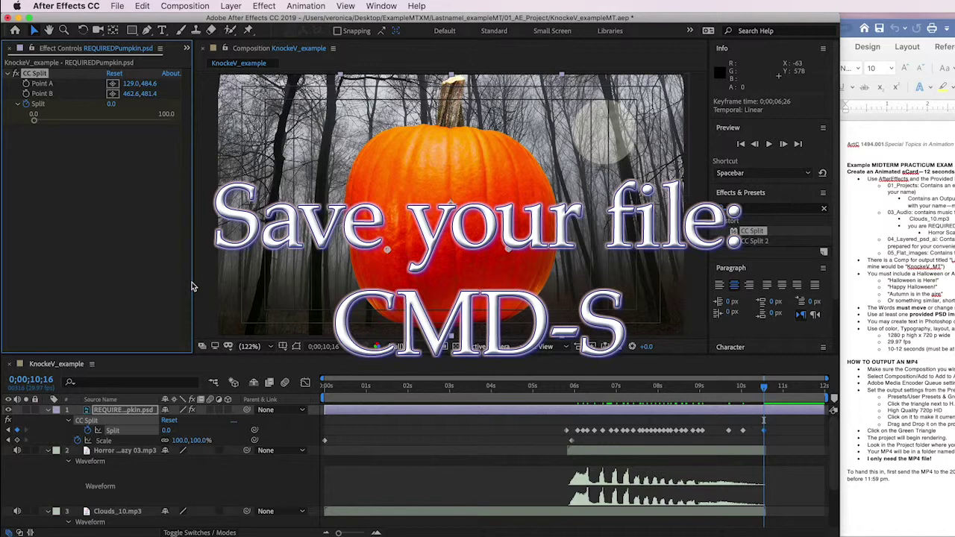
# Save the project with Cmd-S and preview the animation from 0;00;00;00
pyautogui.press('super+s')
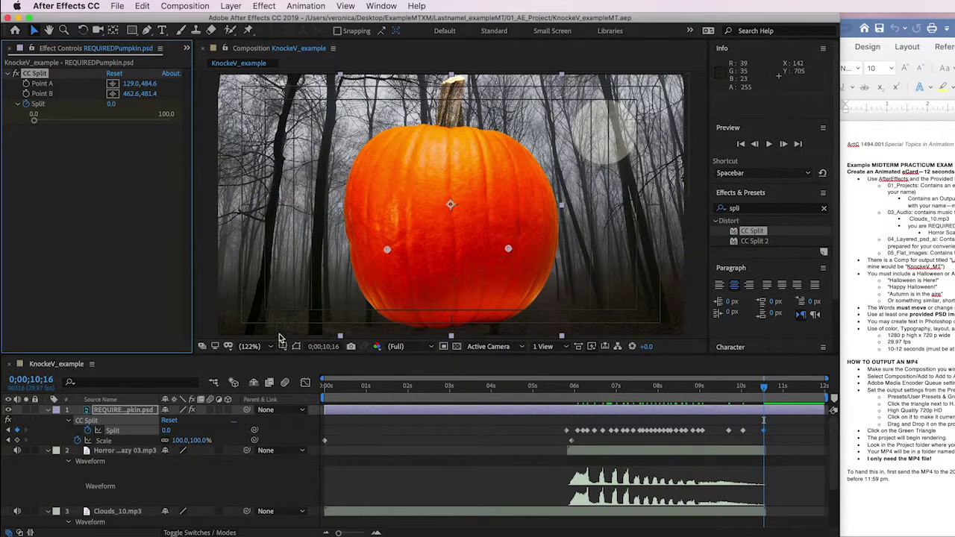
pyautogui.moveTo(763, 392); pyautogui.dragTo(70, 381)
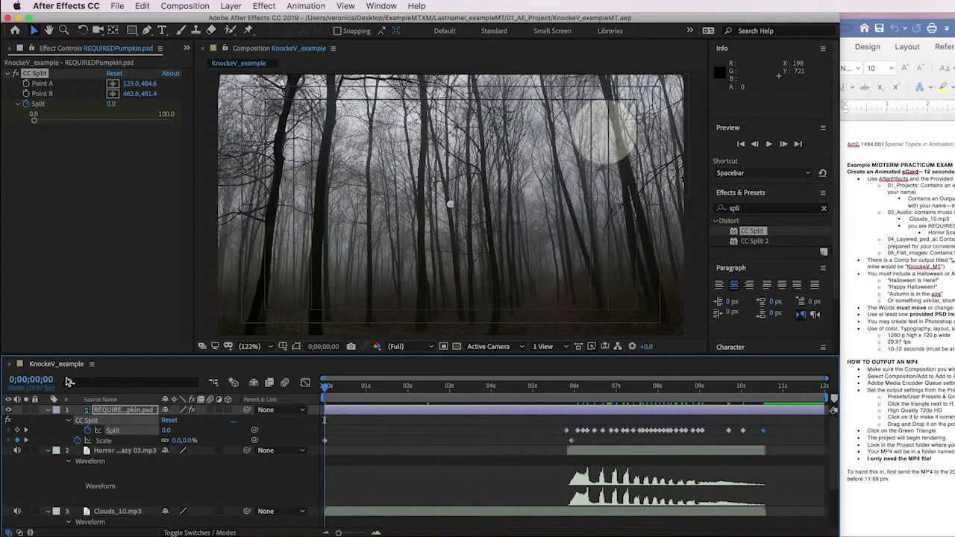
pyautogui.press('space')
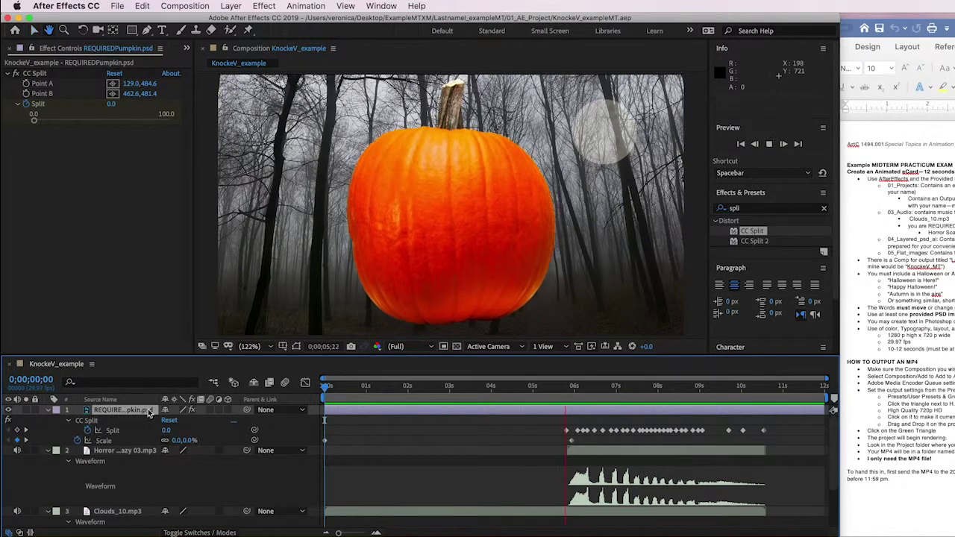
pyautogui.press('space')
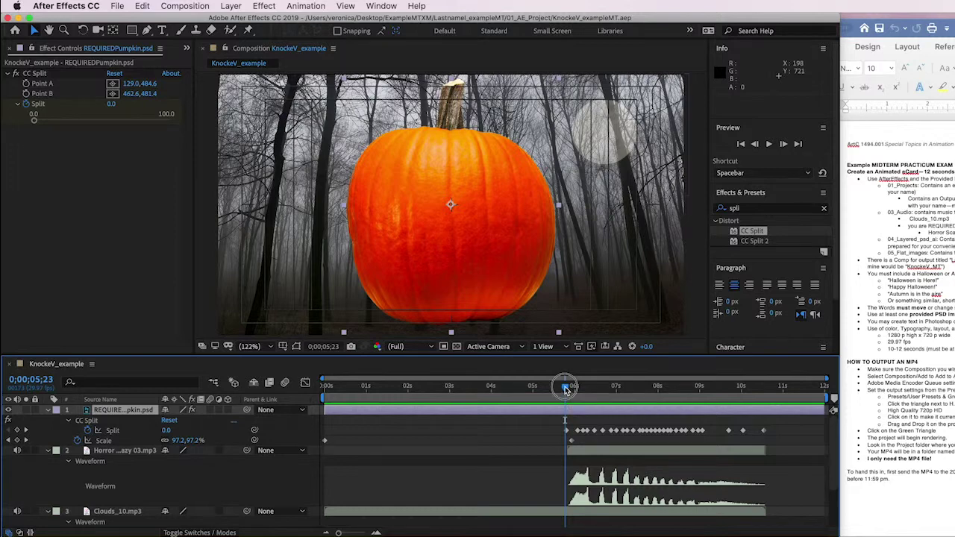
# Check the mouth around 5;25 and close the Effect Controls panel from the Effect menu
pyautogui.moveTo(565, 388)
pyautogui.mouseDown()
pyautogui.moveTo(631, 386)
pyautogui.moveTo(569, 388)
pyautogui.mouseUp()
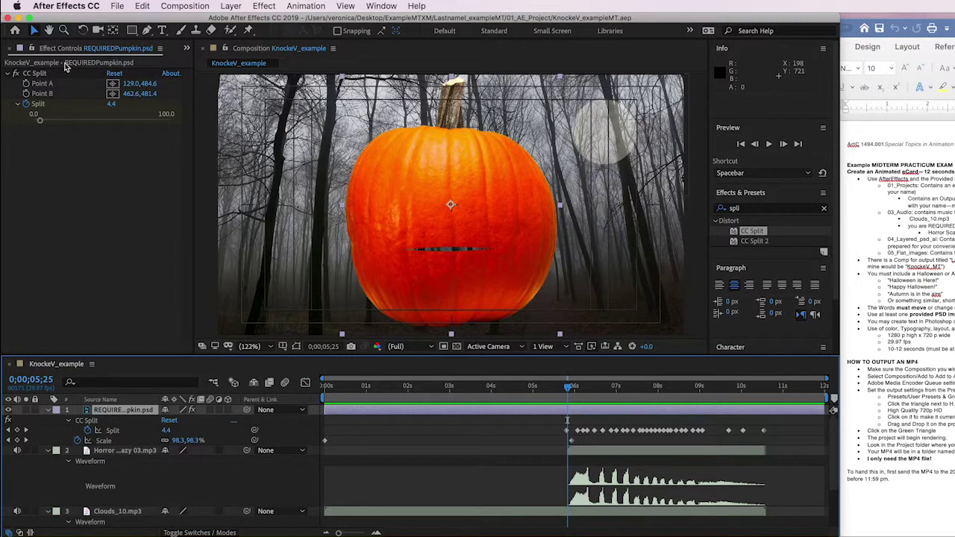
pyautogui.click(15, 65)
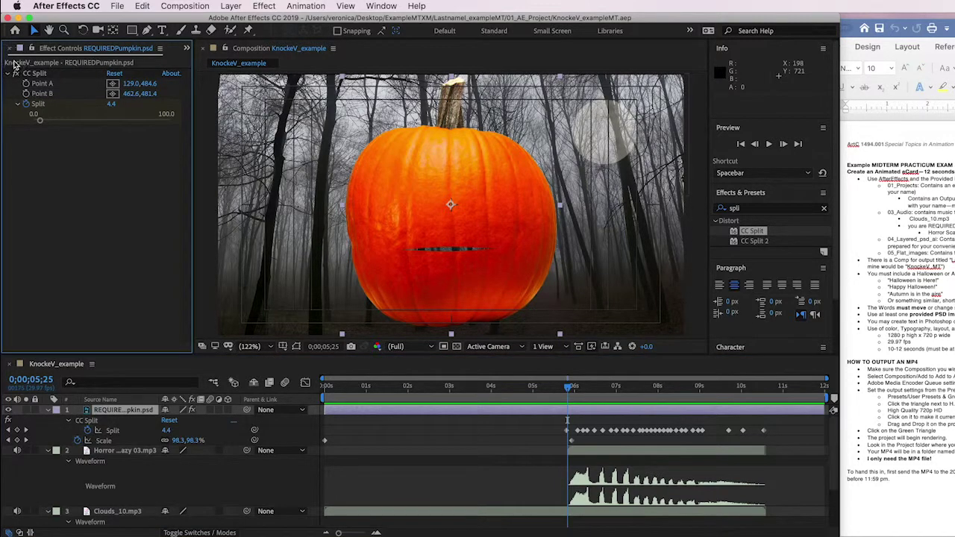
pyautogui.click(264, 6)
pyautogui.click(288, 21)
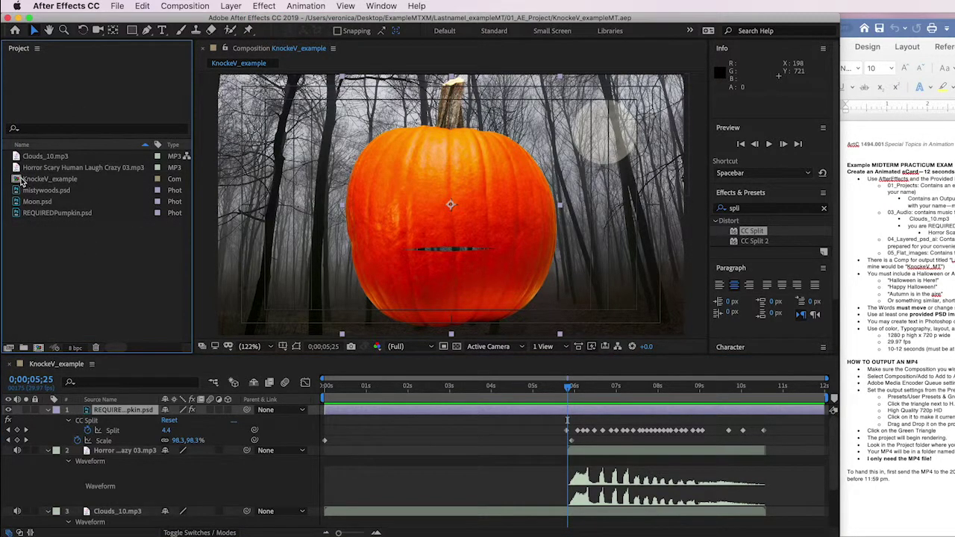
# Add another REQUIREDPumpkin.psd below layer 1, trimmed to start at about 5;25, and show its Scale
pyautogui.moveTo(18, 181); pyautogui.dragTo(76, 450)
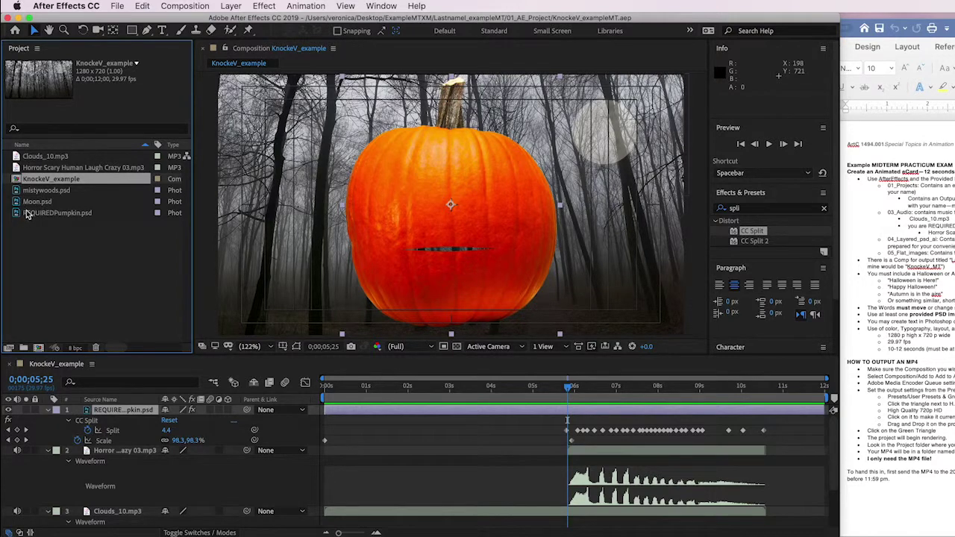
pyautogui.moveTo(26, 214); pyautogui.dragTo(46, 431)
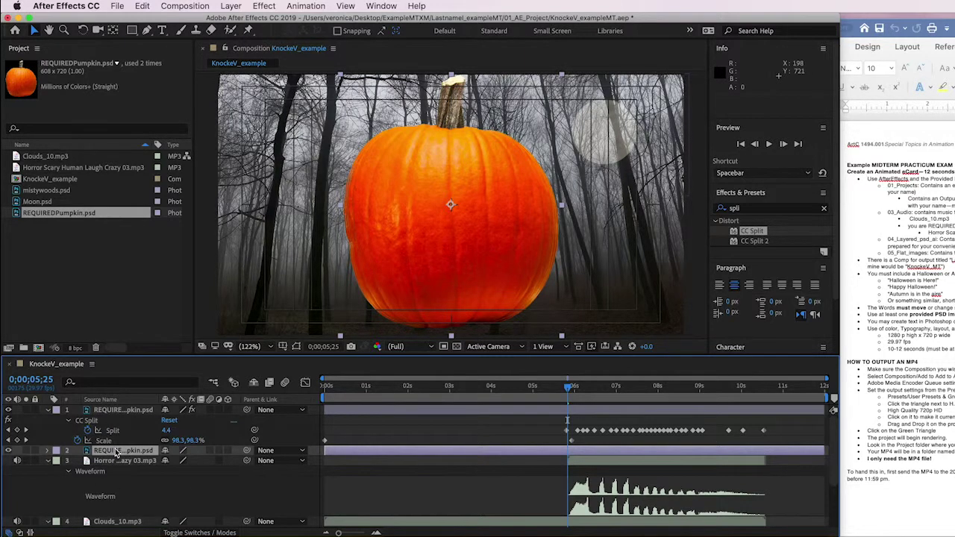
pyautogui.moveTo(325, 450); pyautogui.dragTo(565, 461)
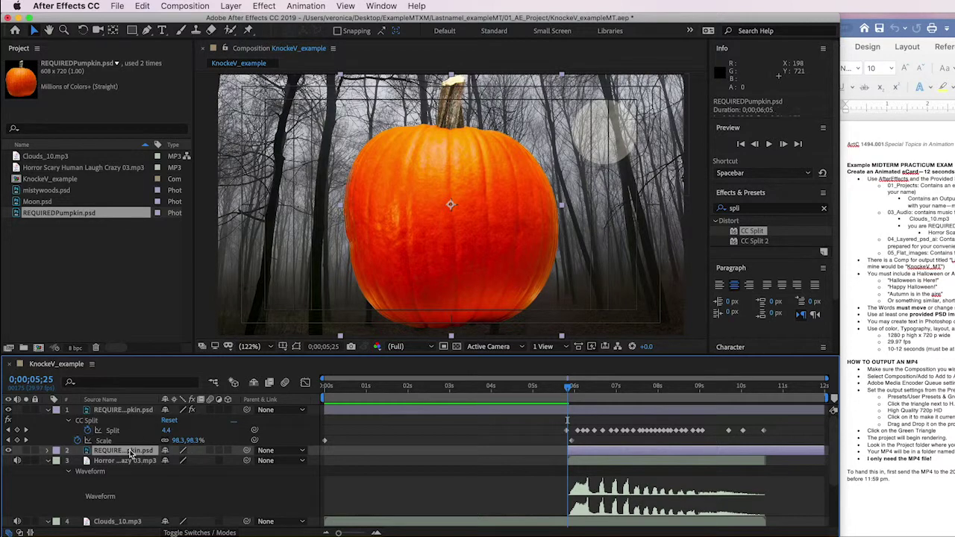
pyautogui.press('s')
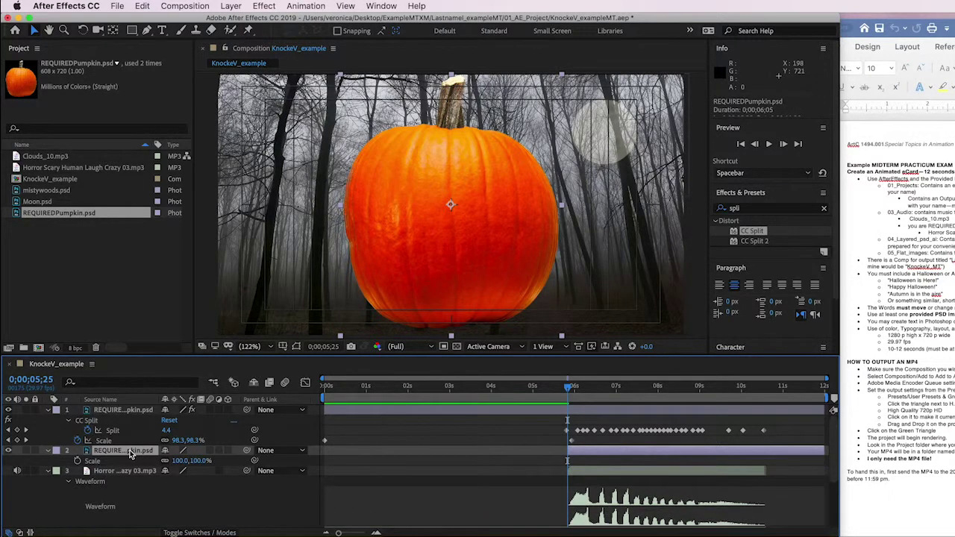
# Set the second pumpkin layer's Scale to 80% and reselect the layer
pyautogui.click(179, 460)
pyautogui.click(214, 493)
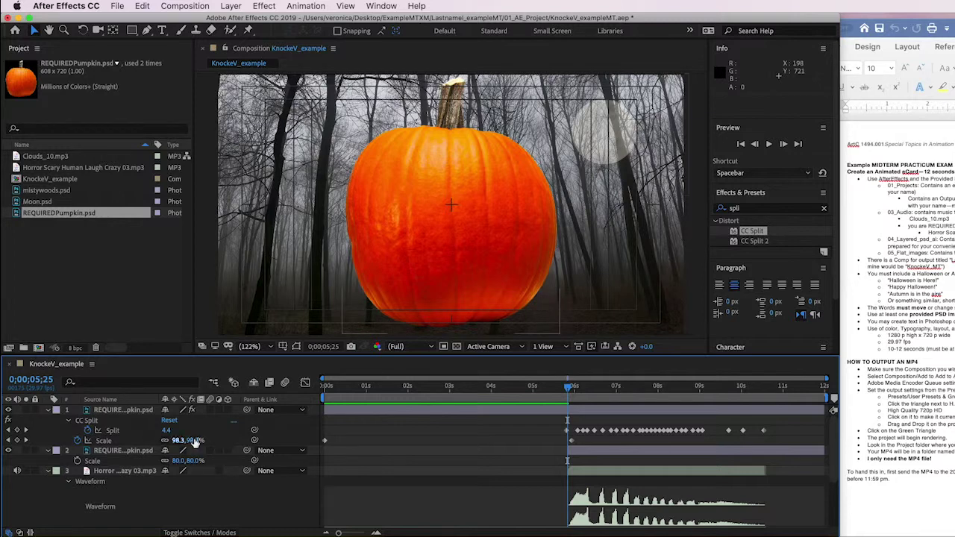
pyautogui.click(123, 452)
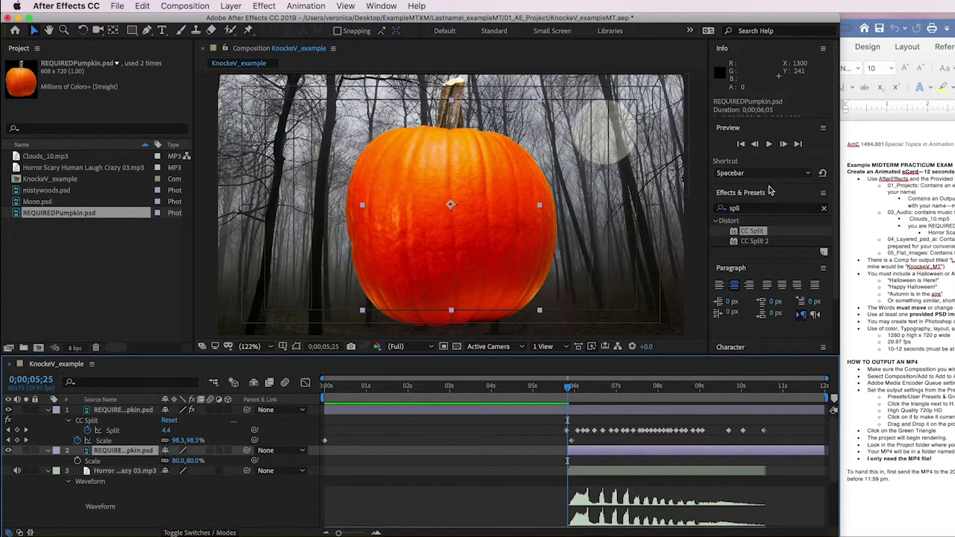
# Clear the 'spli' effects search and apply Brightness & Contrast from Color Correction to the second pumpkin
pyautogui.click(748, 194)
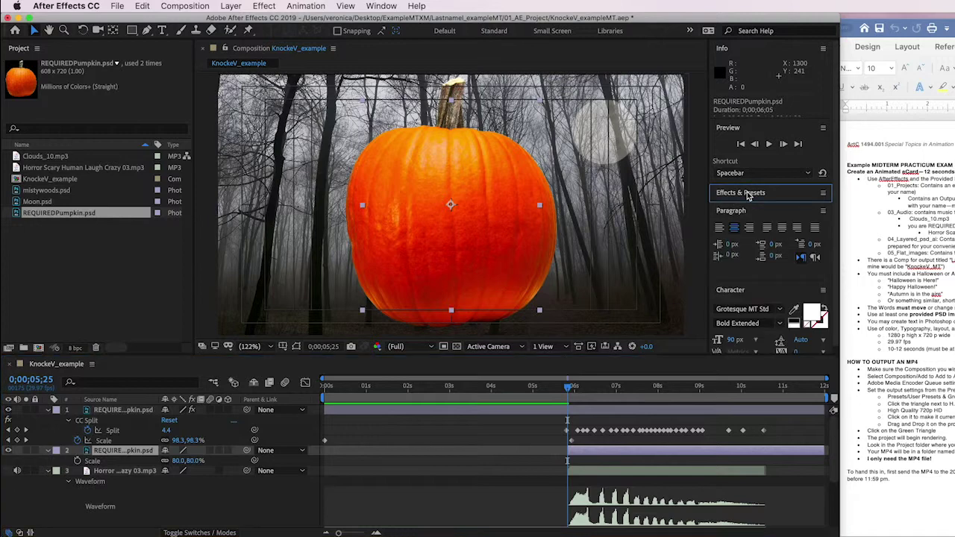
pyautogui.click(823, 195)
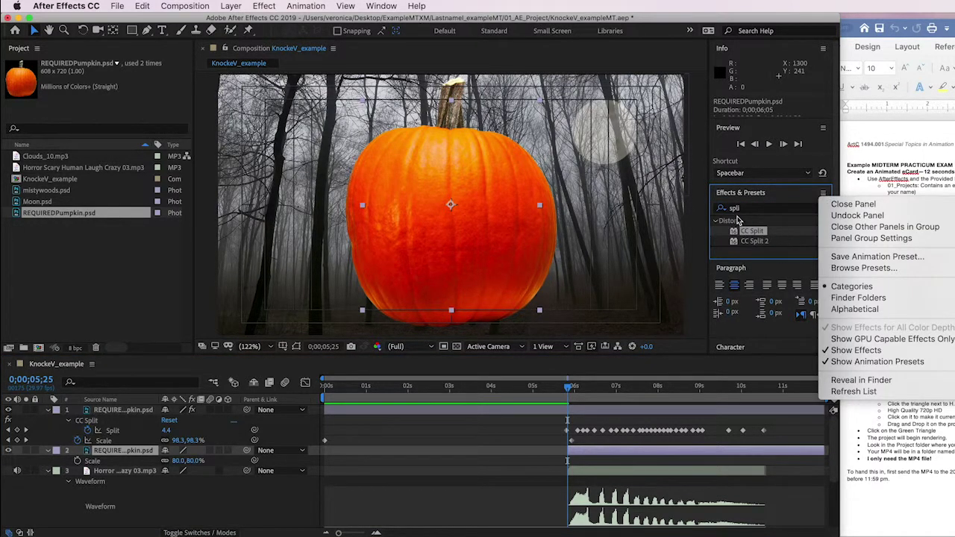
pyautogui.click(749, 215)
pyautogui.click(825, 210)
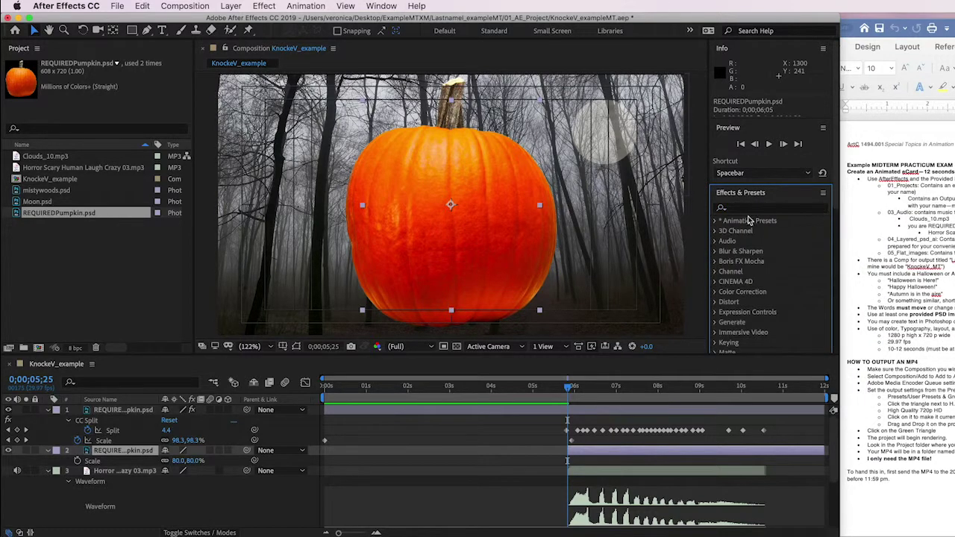
pyautogui.click(715, 292)
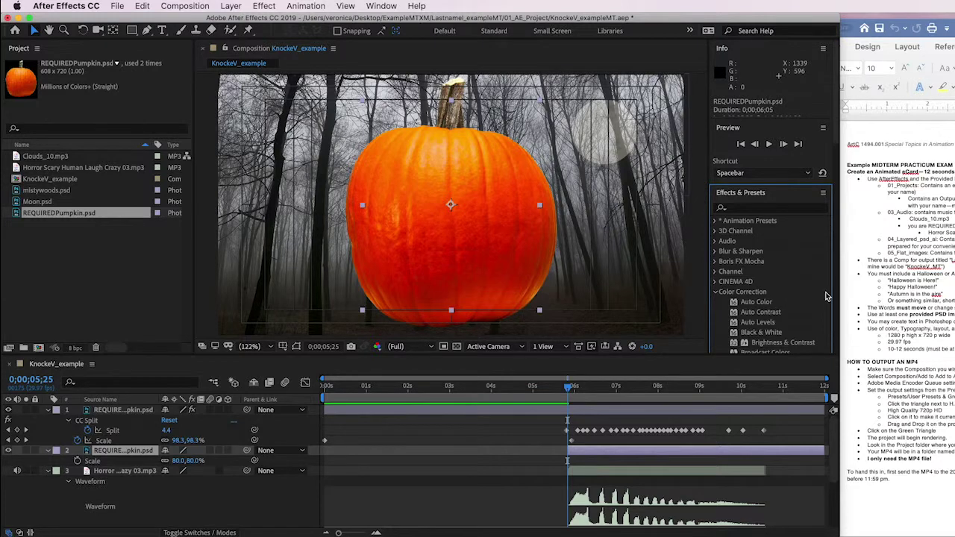
pyautogui.scroll(-2, 814, 302)
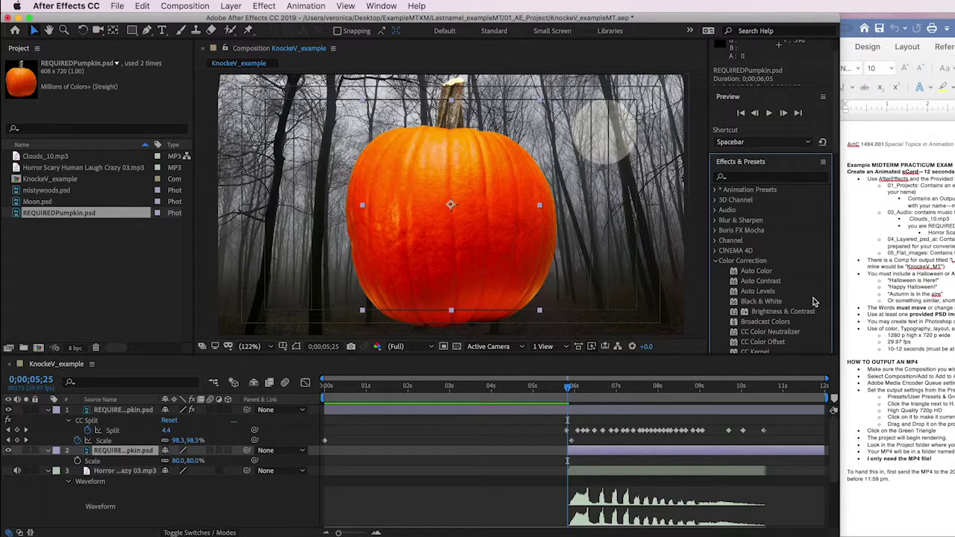
pyautogui.doubleClick(772, 313)
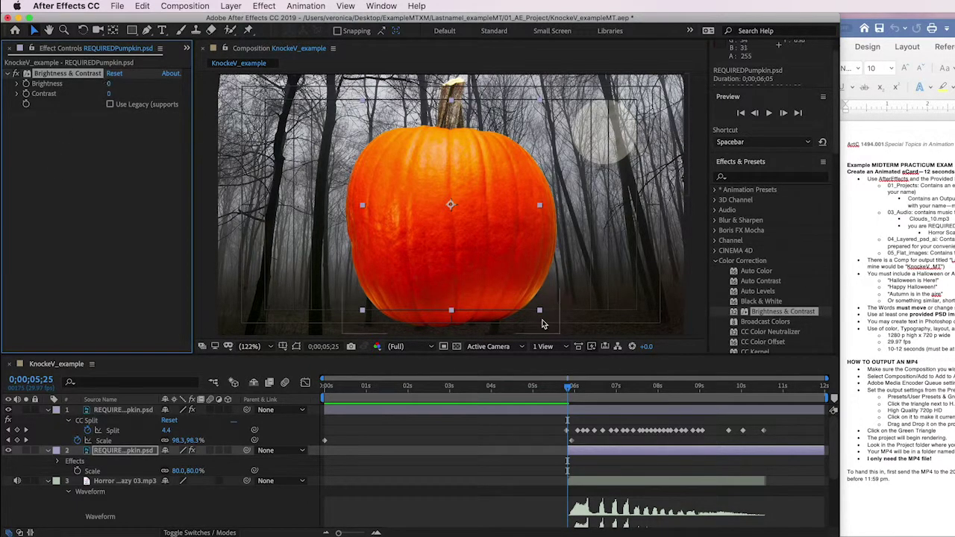
# At 6;09, lower the second pumpkin's Brightness to -150
pyautogui.moveTo(569, 391); pyautogui.dragTo(587, 393)
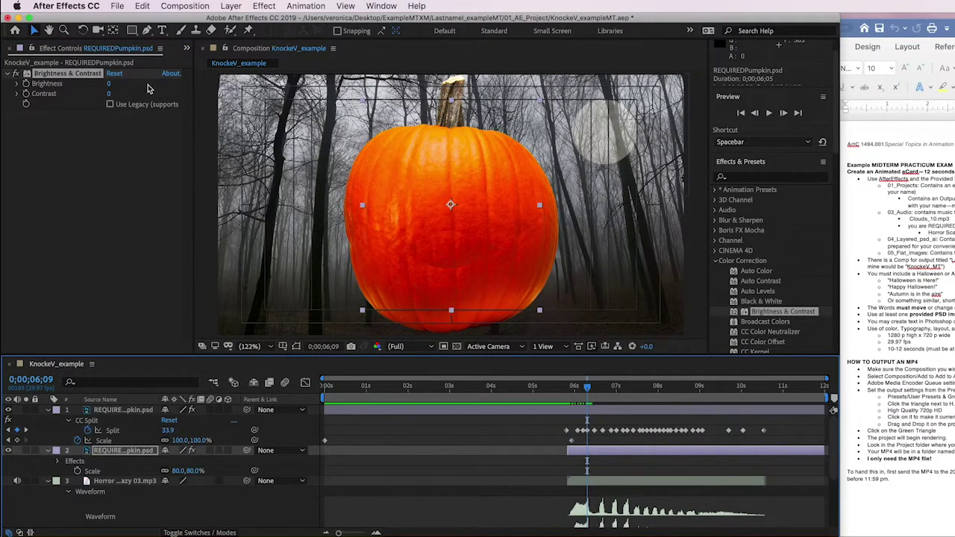
pyautogui.moveTo(108, 84); pyautogui.dragTo(54, 83)
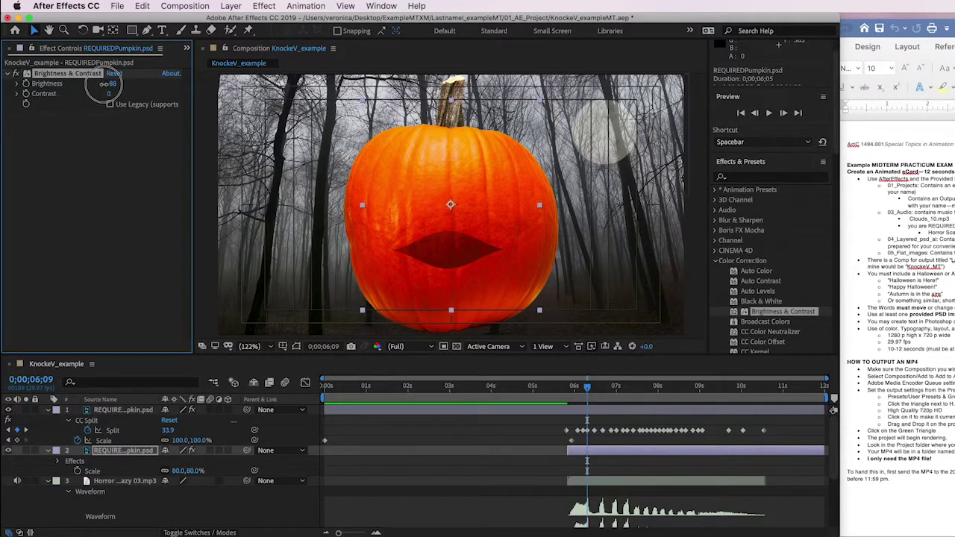
pyautogui.moveTo(108, 85); pyautogui.dragTo(103, 89)
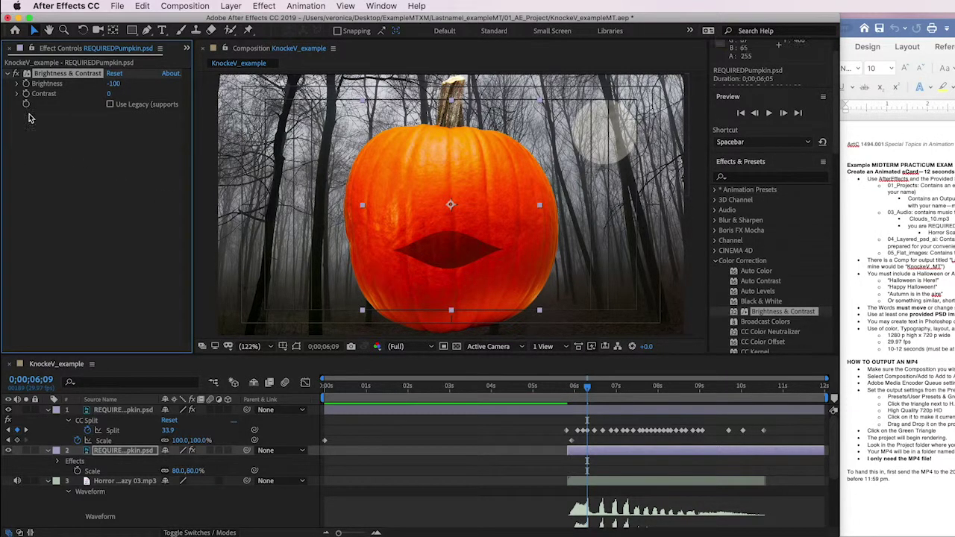
# Preview from the start, inspect the dark mouth at 5;24, then zoom back to 122%
pyautogui.moveTo(589, 390); pyautogui.dragTo(325, 388)
pyautogui.press('space')
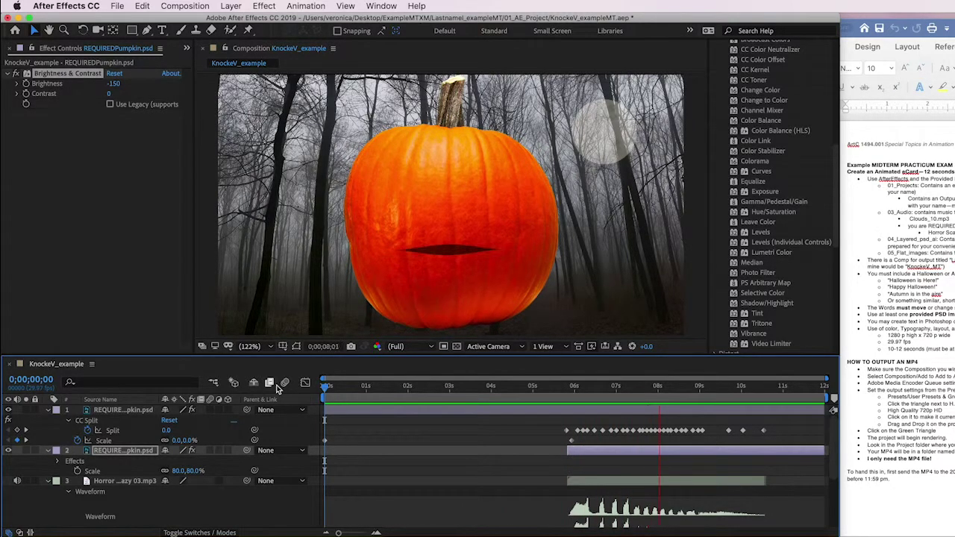
pyautogui.press('space')
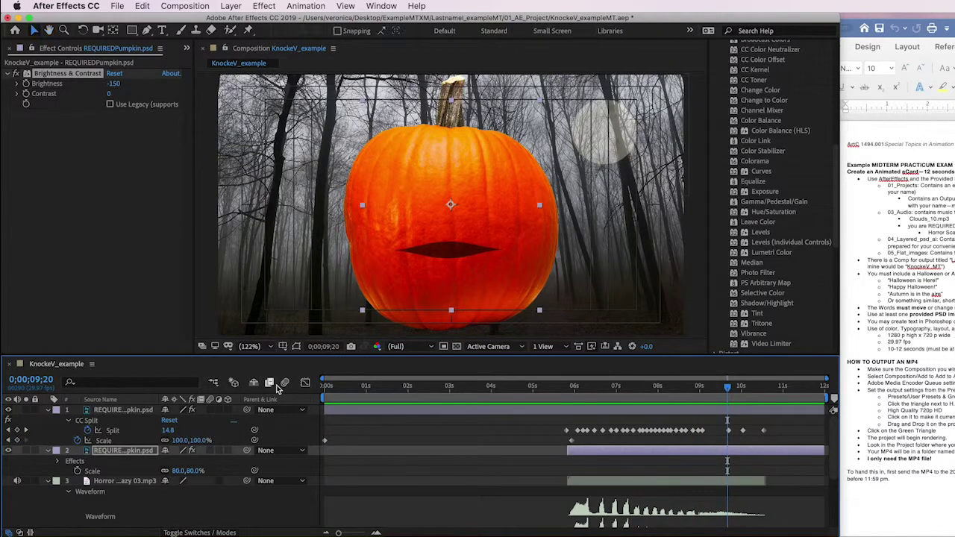
pyautogui.press('.')
pyautogui.press('.')
pyautogui.moveTo(742, 388); pyautogui.dragTo(556, 385)
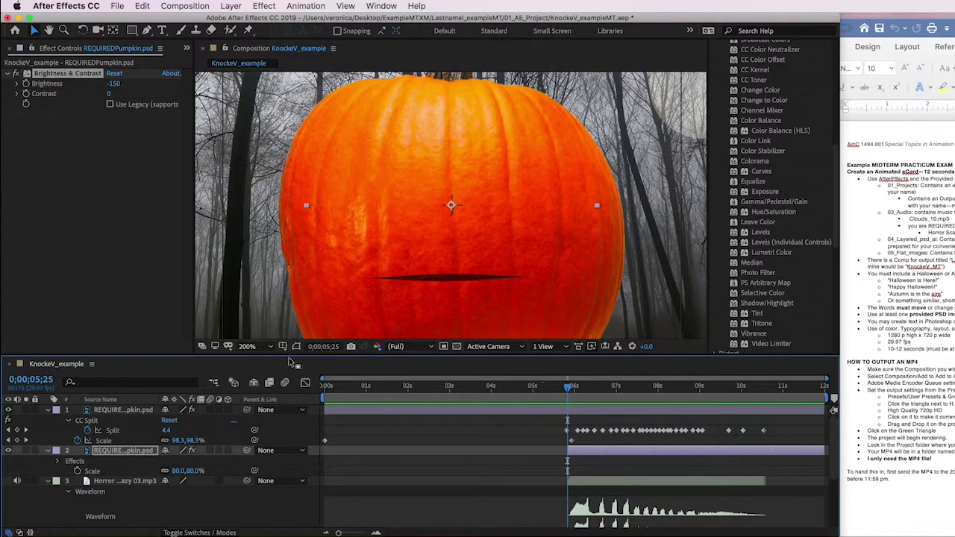
pyautogui.click(248, 348)
pyautogui.click(254, 370)
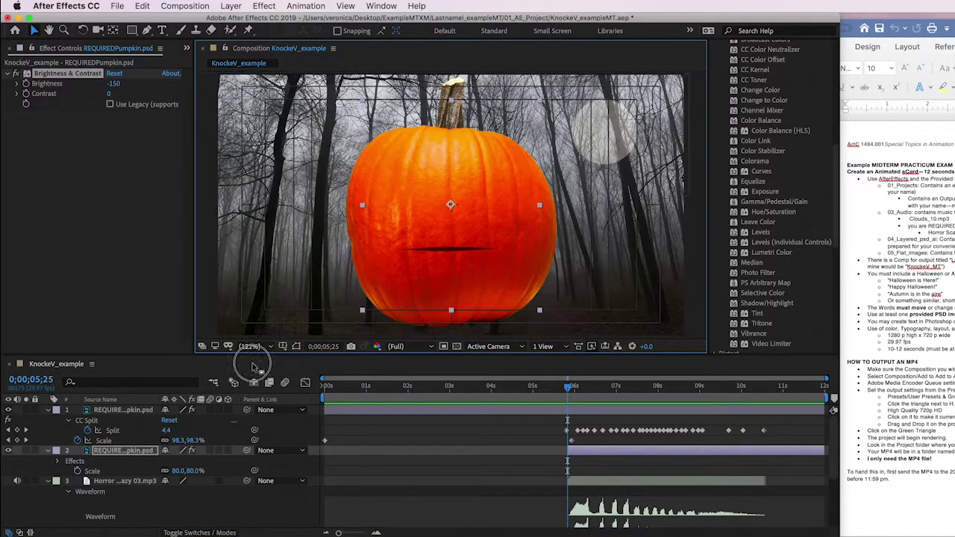
pyautogui.click(162, 31)
# Create a new text layer with an orange FFB76B fill sampled from the pumpkin
pyautogui.press('super+alt+shift+t')
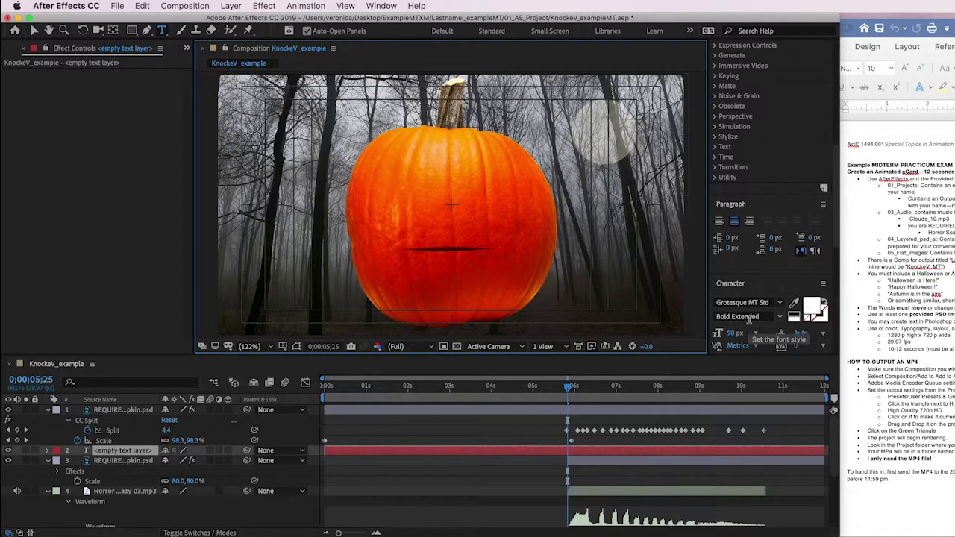
pyautogui.click(810, 310)
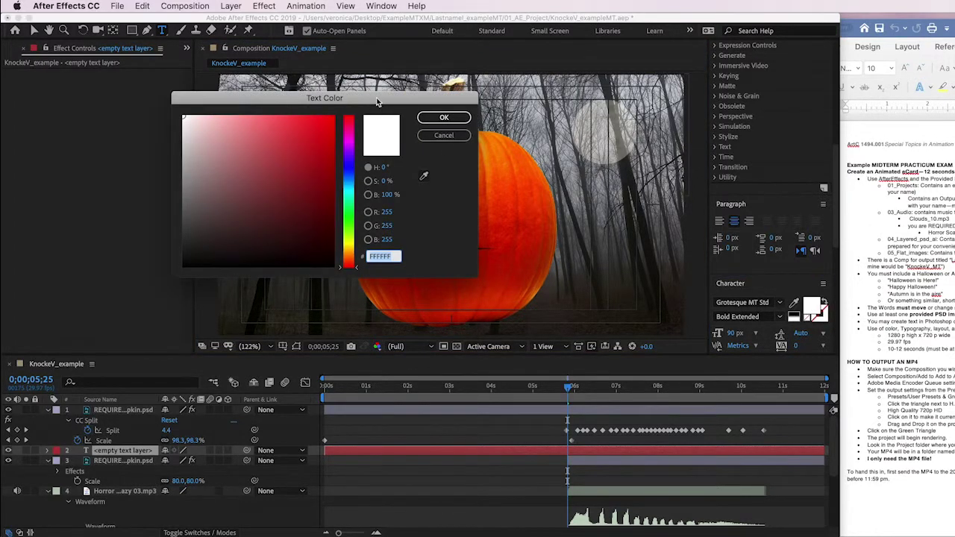
pyautogui.moveTo(378, 102); pyautogui.dragTo(199, 118)
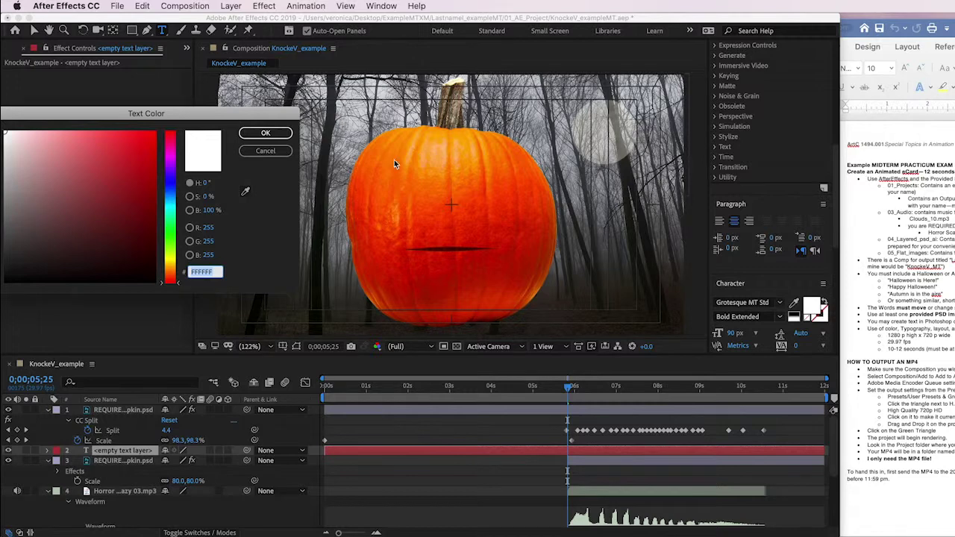
pyautogui.click(244, 191)
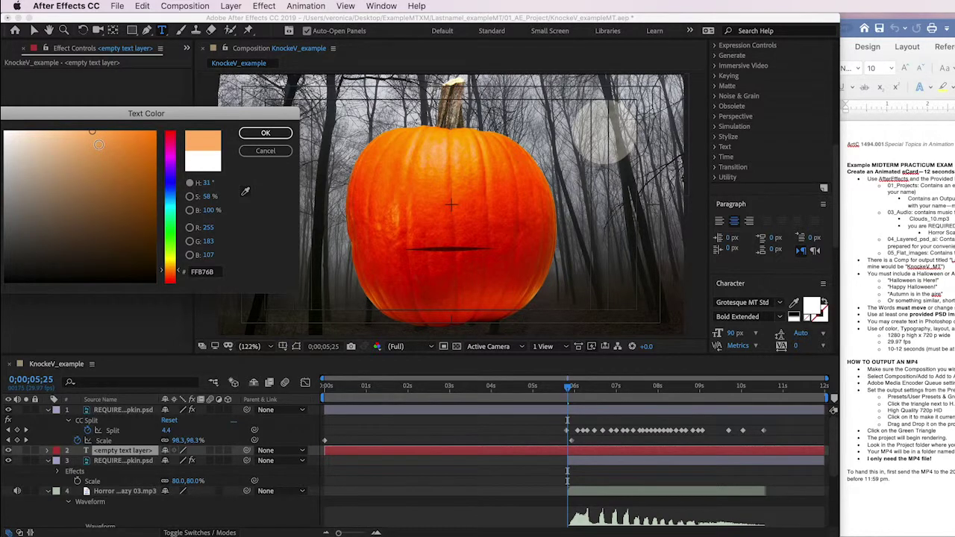
pyautogui.click(265, 133)
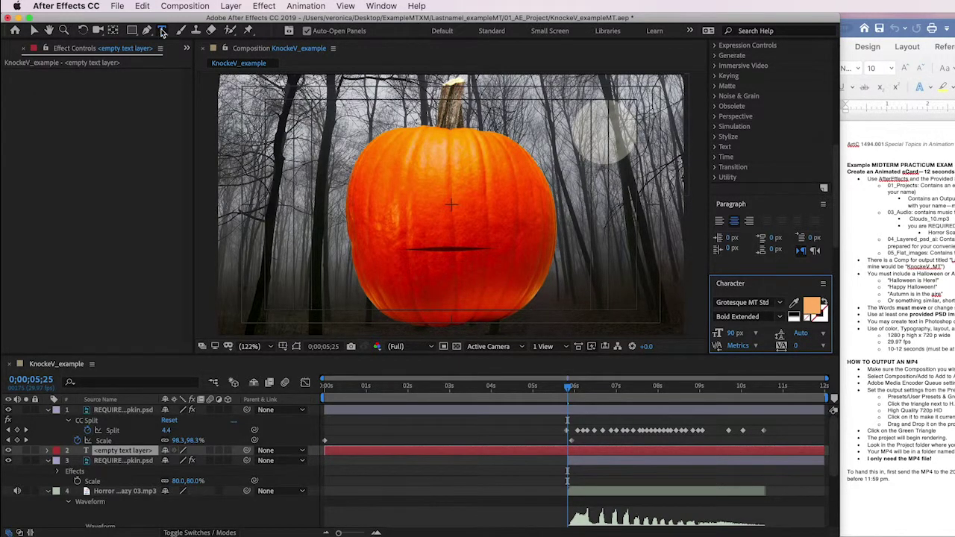
# Type 'Happy Halloween!' into the empty text layer
pyautogui.click(124, 451)
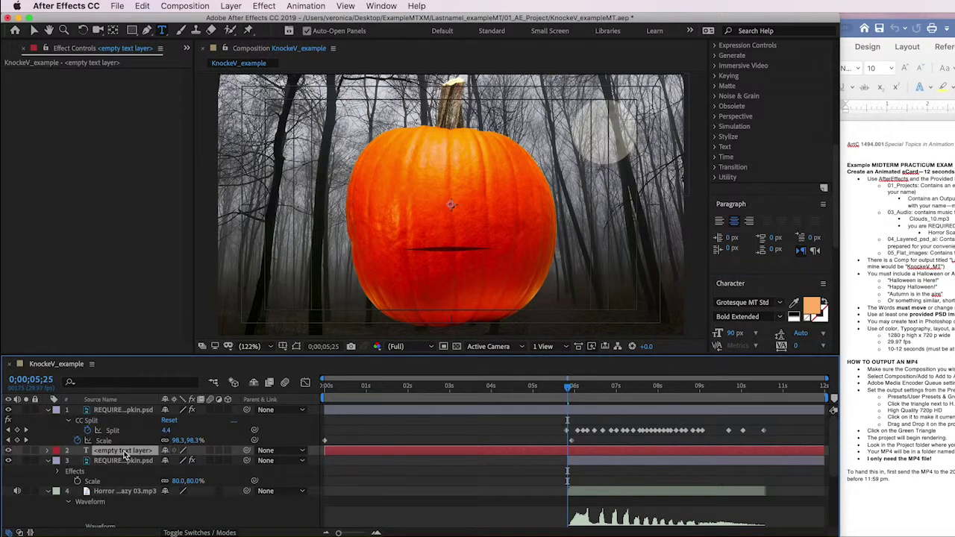
pyautogui.doubleClick(123, 452)
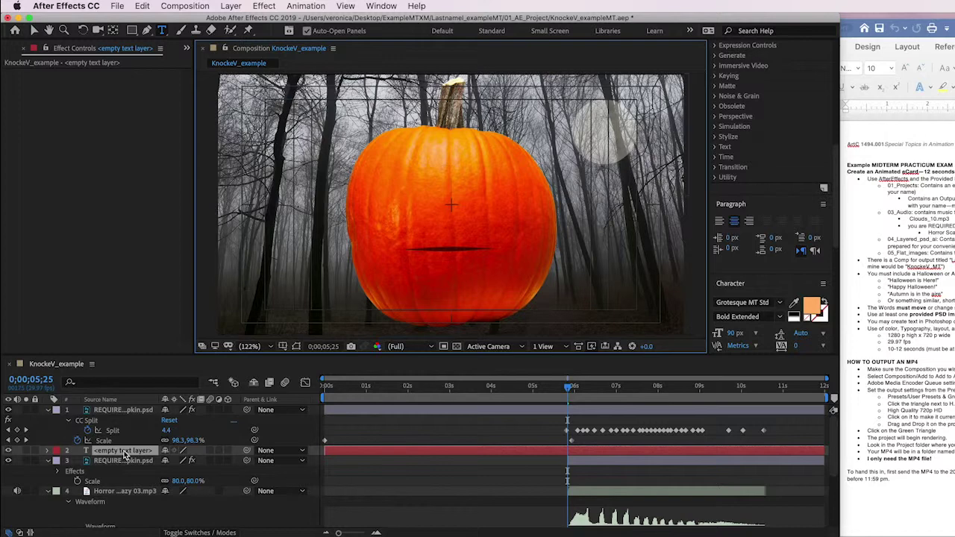
pyautogui.write('Happy')
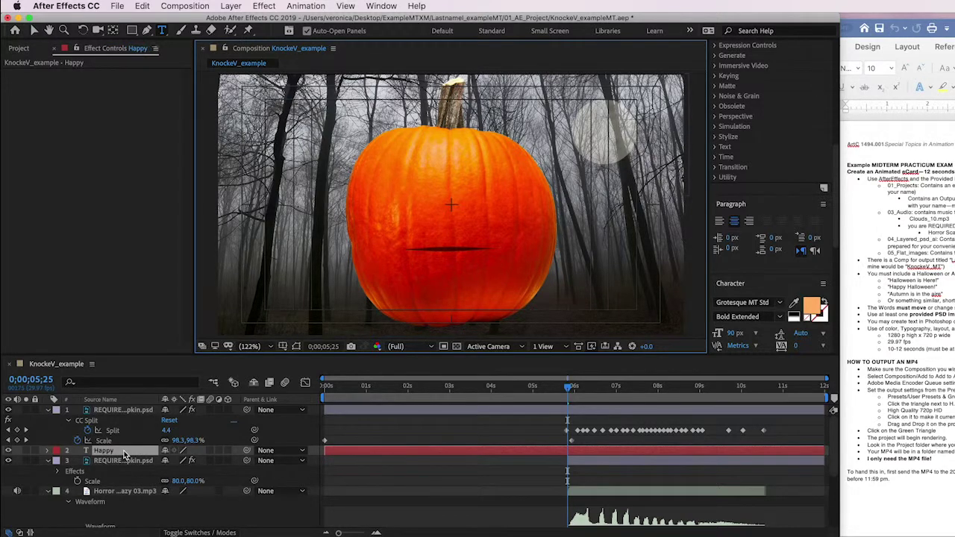
pyautogui.write(' Hallowe')
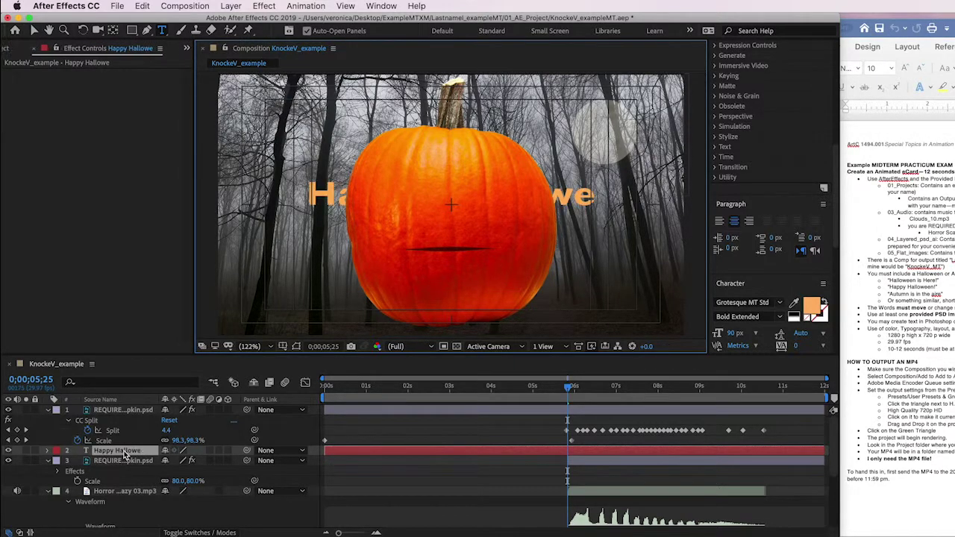
pyautogui.write('en!')
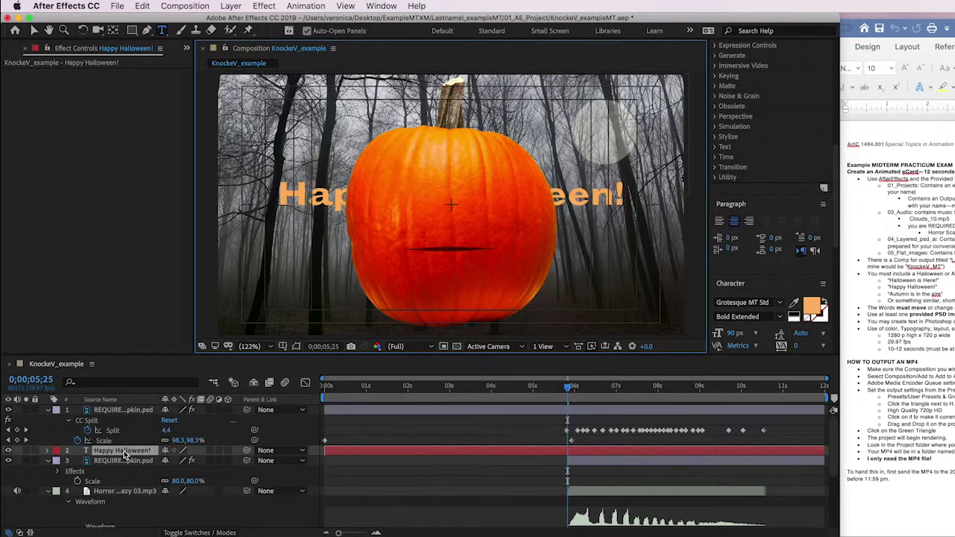
# Place the title above the pumpkin, add a Drop Shadow, and start it at 5 seconds
pyautogui.moveTo(138, 452); pyautogui.dragTo(135, 413)
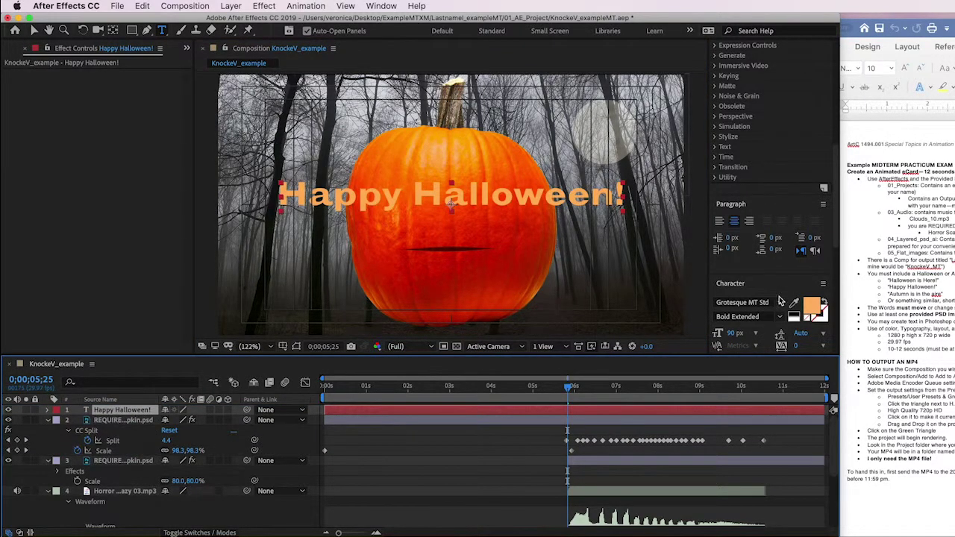
pyautogui.click(716, 117)
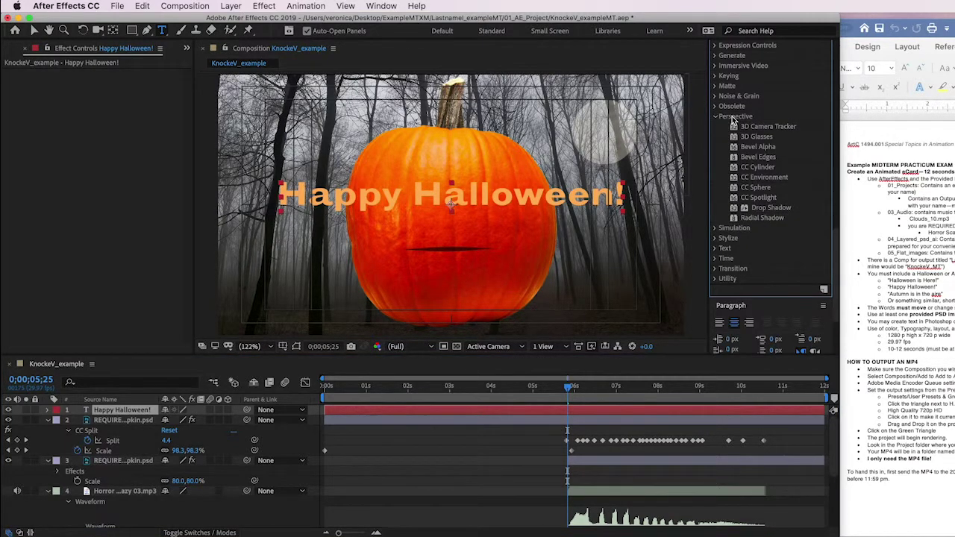
pyautogui.doubleClick(771, 208)
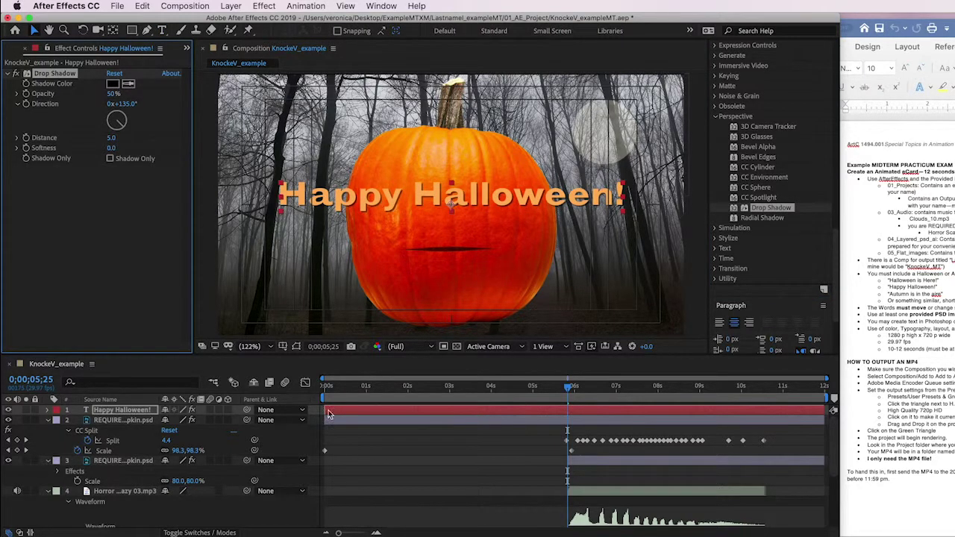
pyautogui.moveTo(323, 410); pyautogui.dragTo(531, 409)
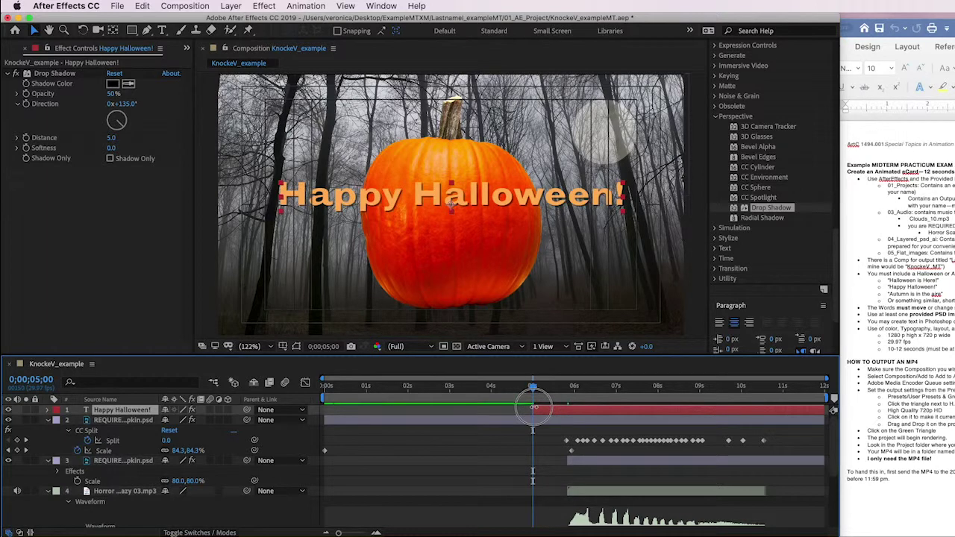
pyautogui.click(303, 6)
# Open the Text > Animate In preset folder in Adobe Bridge
pyautogui.click(323, 58)
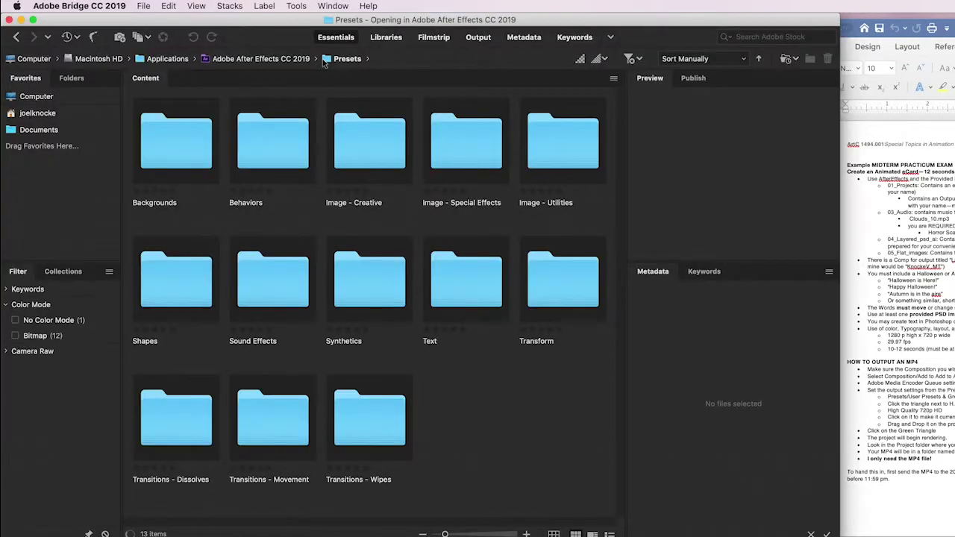
pyautogui.click(459, 287)
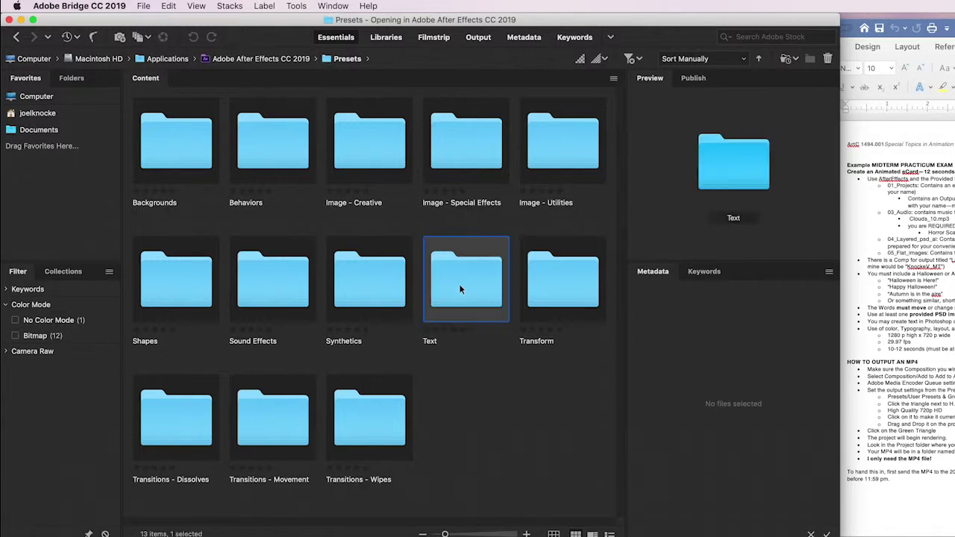
pyautogui.doubleClick(460, 288)
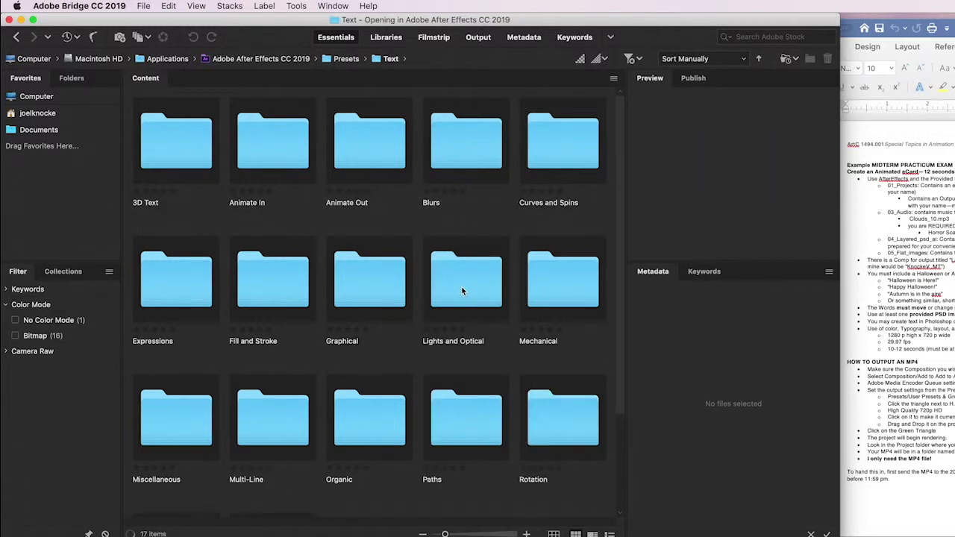
pyautogui.click(277, 142)
pyautogui.doubleClick(277, 142)
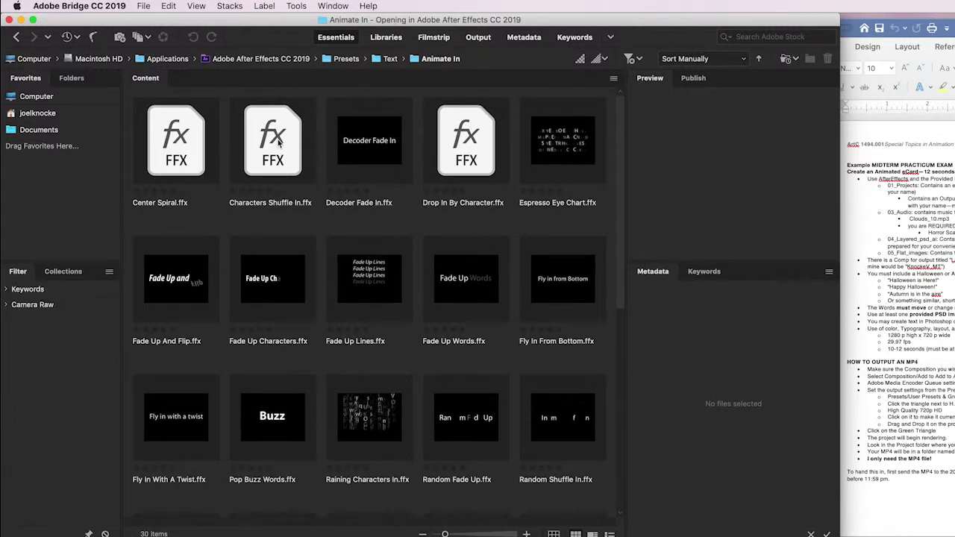
# Preview Fade Up Characters and Fade Up Words, then pick Smooth Move In
pyautogui.click(265, 285)
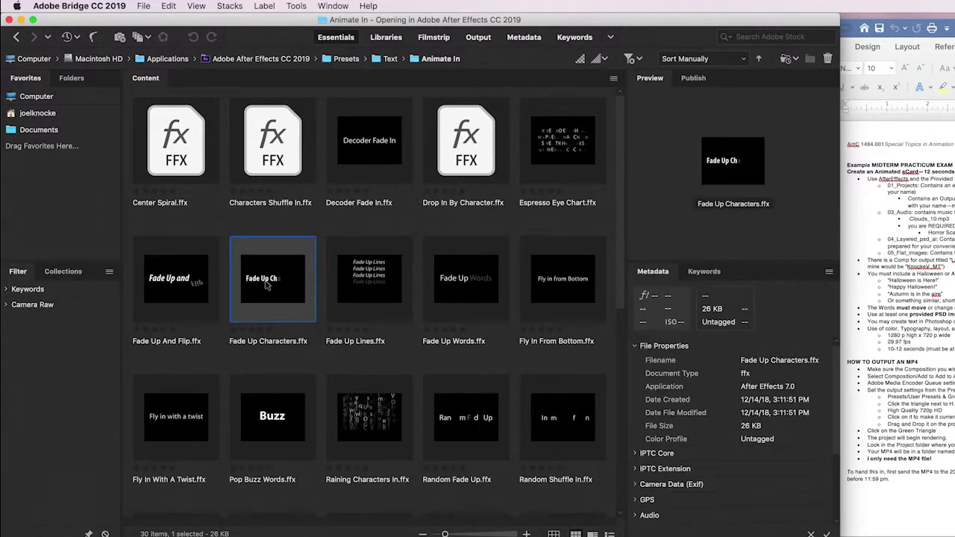
pyautogui.click(465, 278)
pyautogui.scroll(-5, 567, 427)
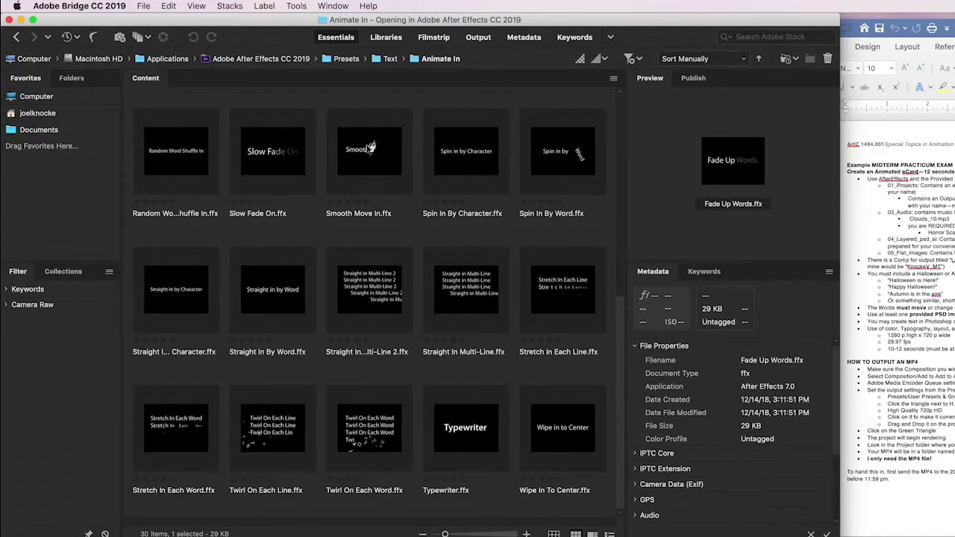
pyautogui.click(369, 150)
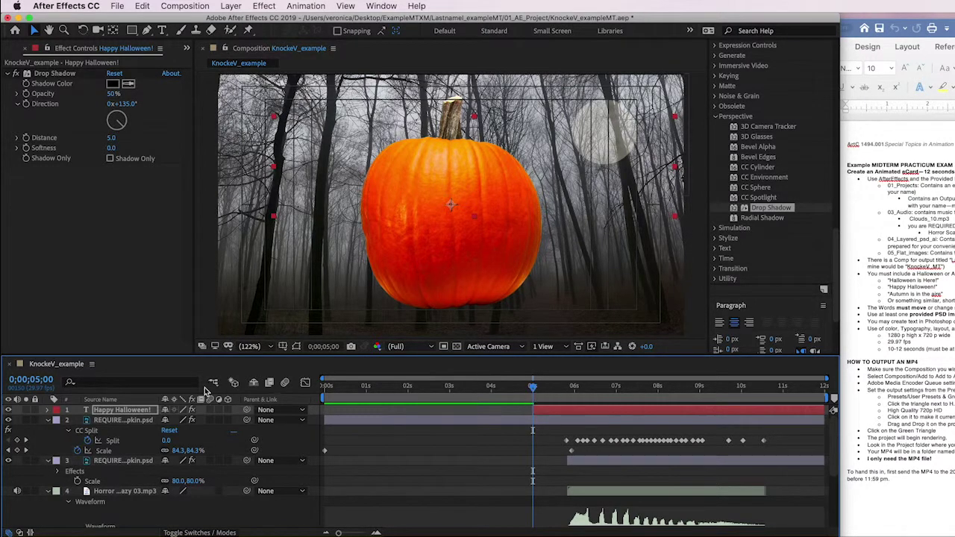
# Scrub through the Smooth Move In title animation and reveal its keyframes
pyautogui.moveTo(534, 388)
pyautogui.mouseDown()
pyautogui.moveTo(678, 396)
pyautogui.moveTo(531, 389)
pyautogui.mouseUp()
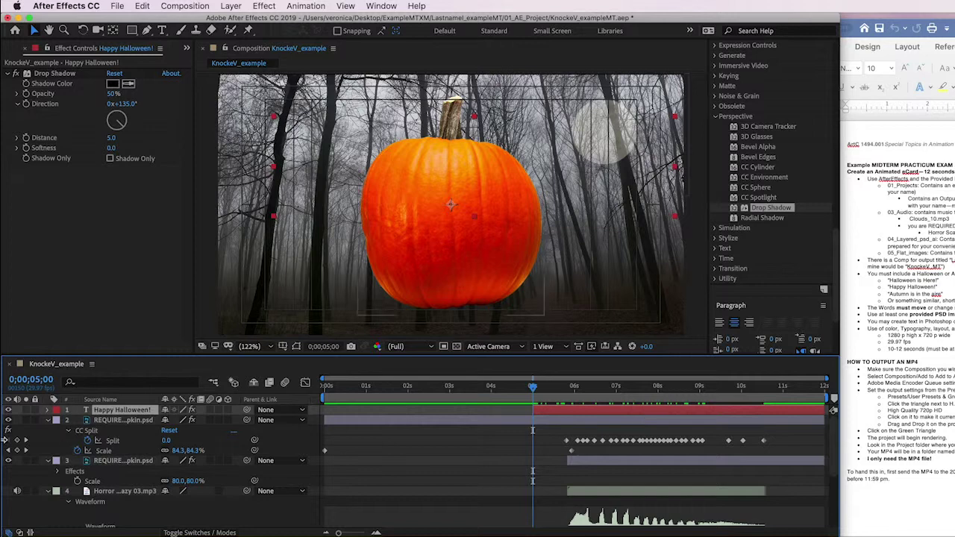
pyautogui.click(108, 411)
pyautogui.press('u')
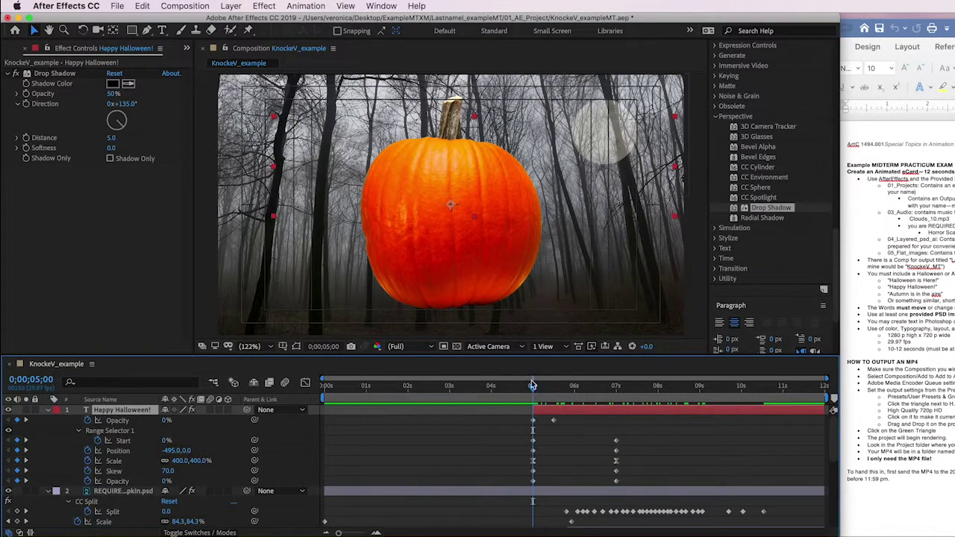
pyautogui.moveTo(532, 389)
pyautogui.mouseDown()
pyautogui.moveTo(647, 389)
pyautogui.moveTo(532, 390)
pyautogui.mouseUp()
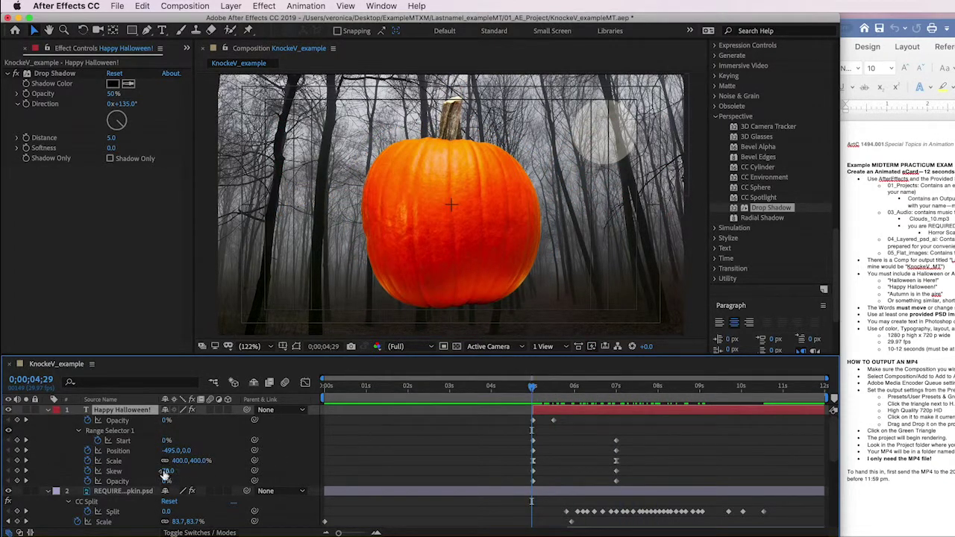
# Drag the Clouds_10.mp3 audio layer above the title in the layer stack
pyautogui.scroll(-8, 160, 477)
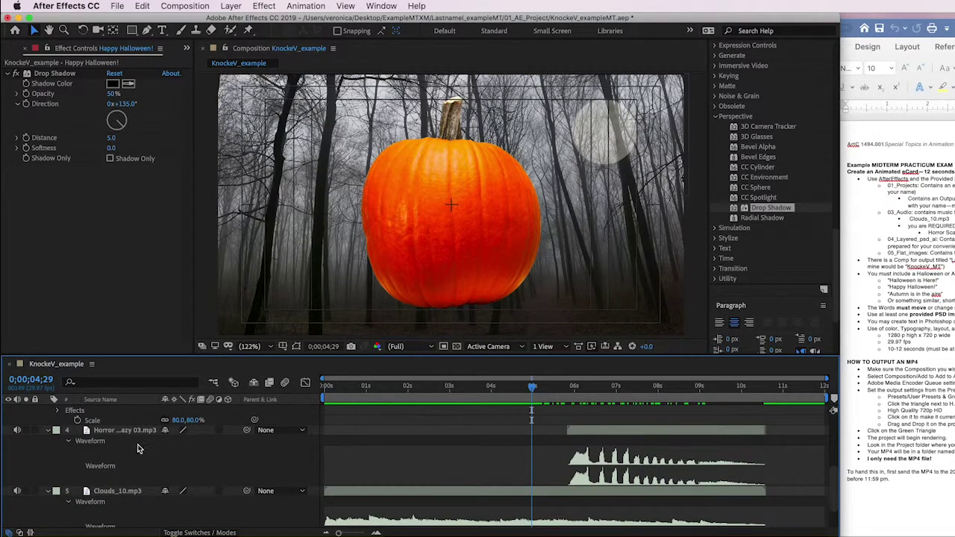
pyautogui.click(132, 492)
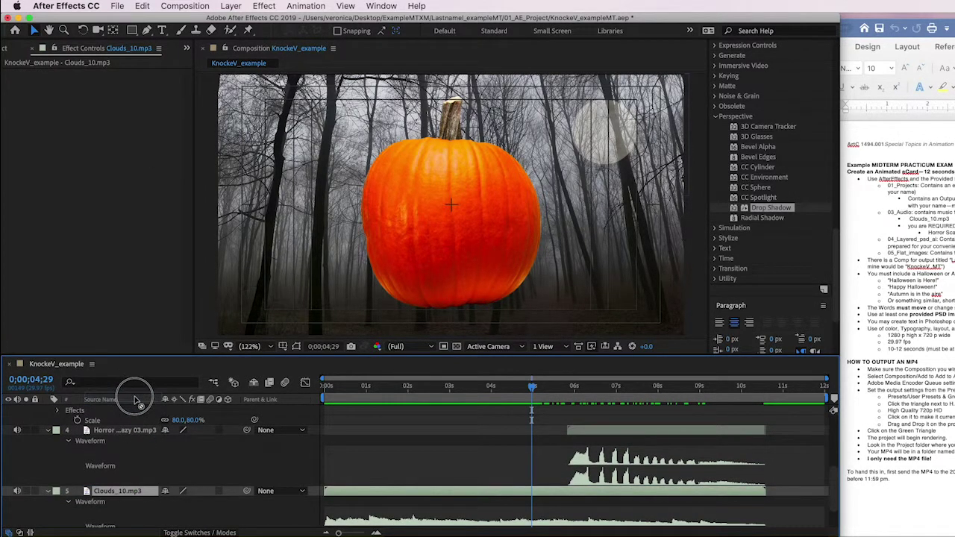
pyautogui.scroll(8, 133, 407)
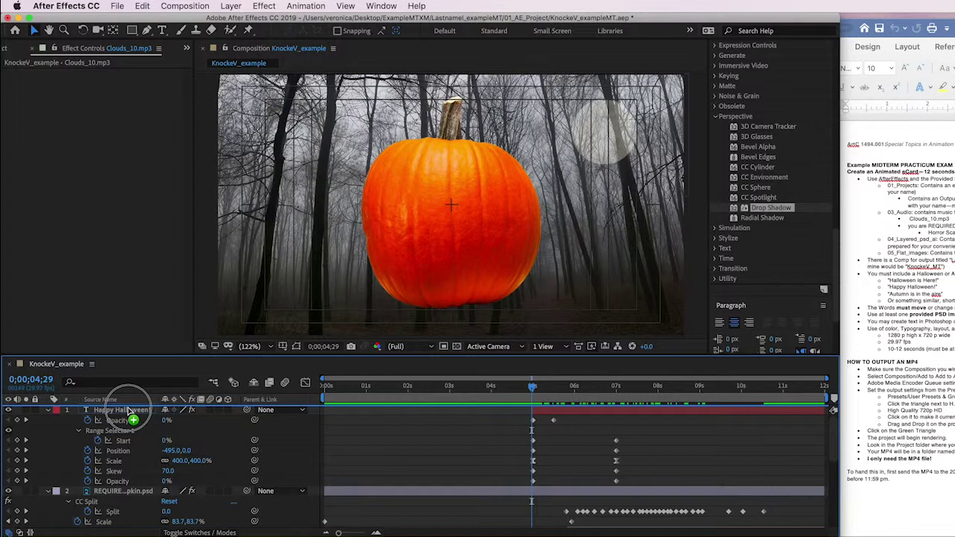
pyautogui.moveTo(128, 411); pyautogui.dragTo(129, 411)
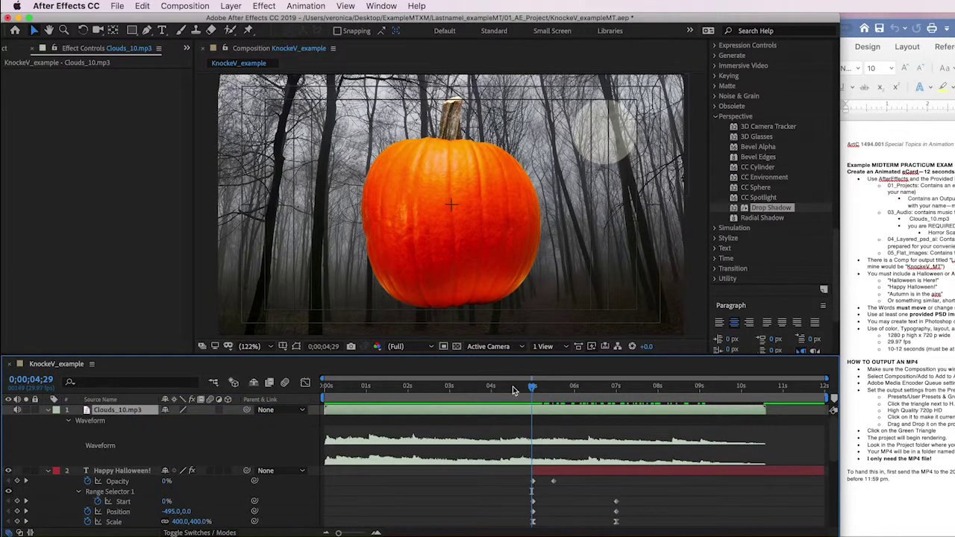
# Move the title's start and its starting keyframes earlier, to about 4 seconds
pyautogui.moveTo(533, 388)
pyautogui.mouseDown()
pyautogui.moveTo(485, 390)
pyautogui.moveTo(557, 394)
pyautogui.moveTo(503, 398)
pyautogui.mouseUp()
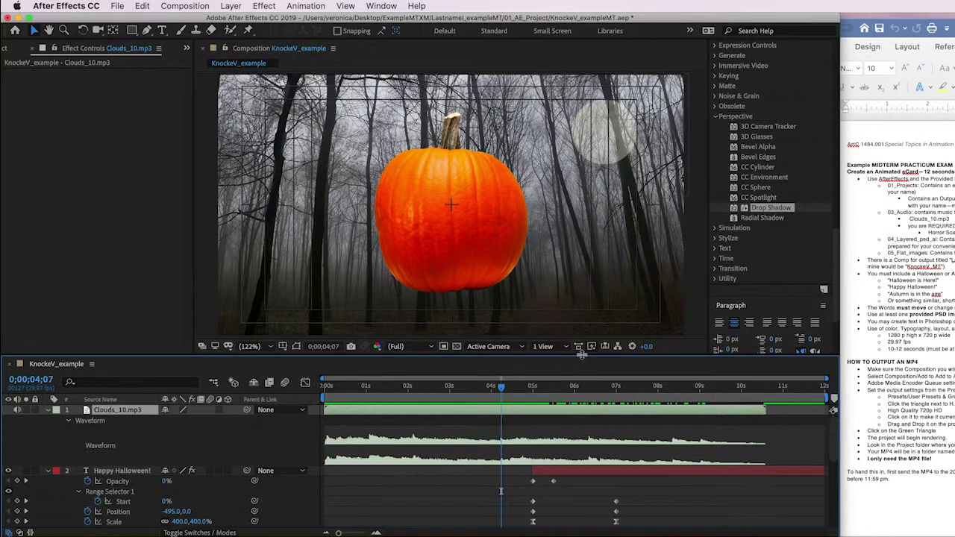
pyautogui.moveTo(587, 357); pyautogui.dragTo(592, 261)
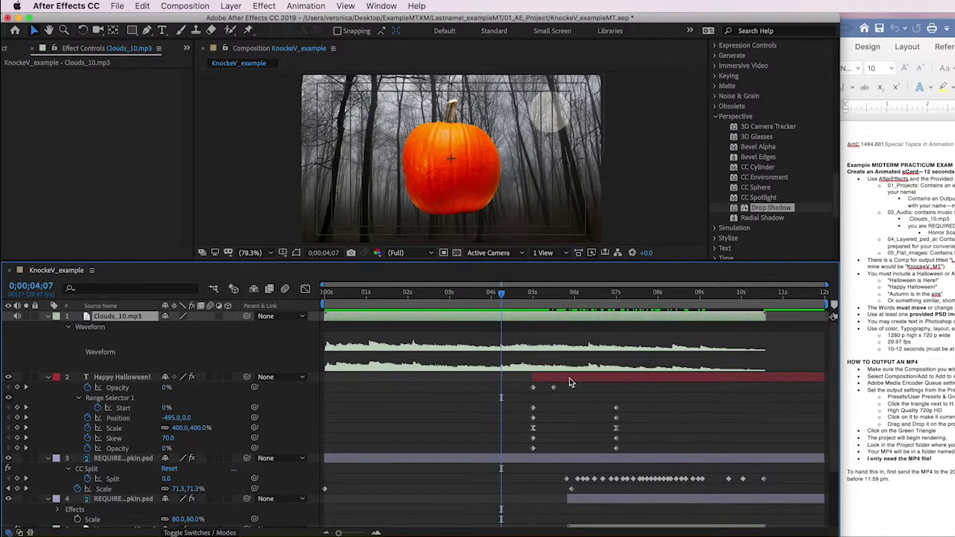
pyautogui.moveTo(533, 378); pyautogui.dragTo(501, 379)
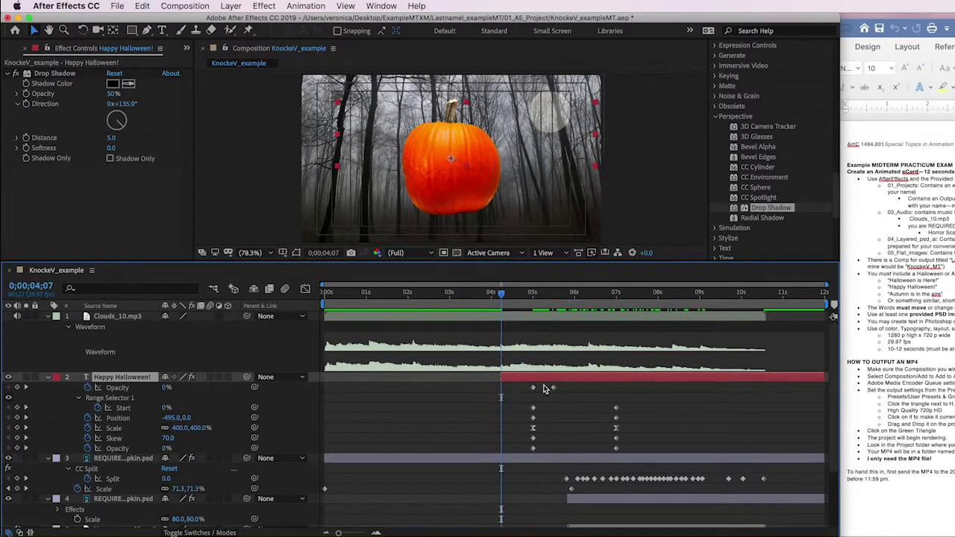
pyautogui.moveTo(543, 386); pyautogui.dragTo(522, 461)
pyautogui.moveTo(533, 387); pyautogui.dragTo(501, 392)
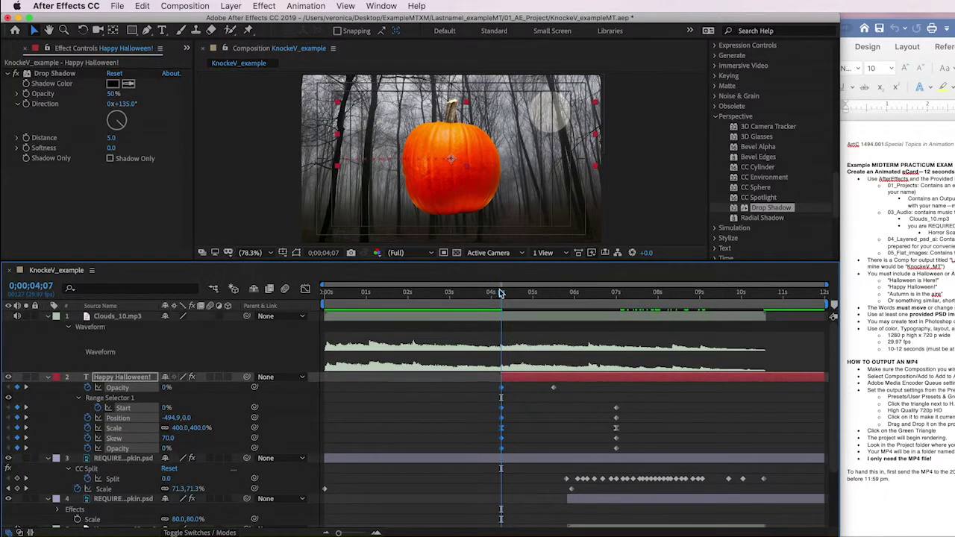
# Shift the Opacity and ending keyframes earlier, to about 0;00;06;10
pyautogui.moveTo(501, 294); pyautogui.dragTo(518, 295)
pyautogui.moveTo(553, 388); pyautogui.dragTo(519, 388)
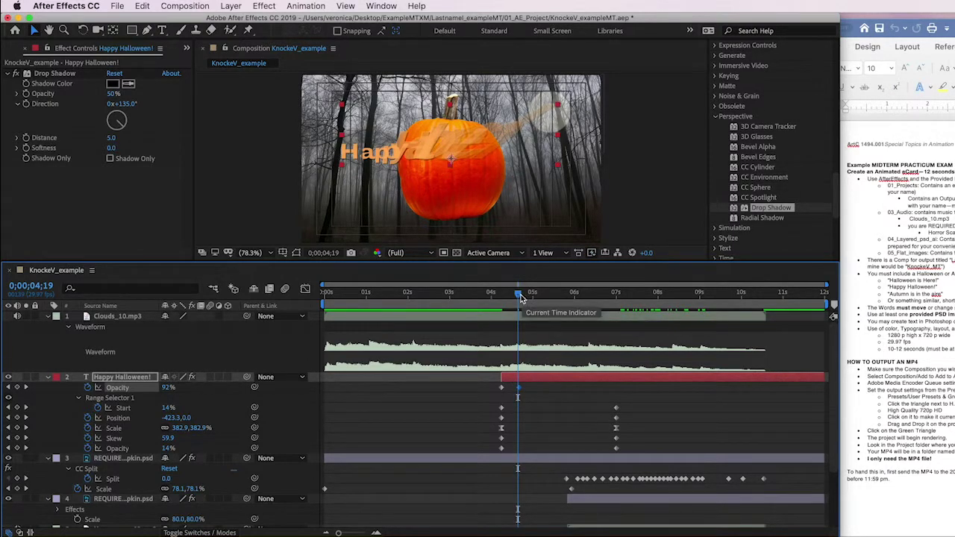
pyautogui.moveTo(520, 298); pyautogui.dragTo(588, 303)
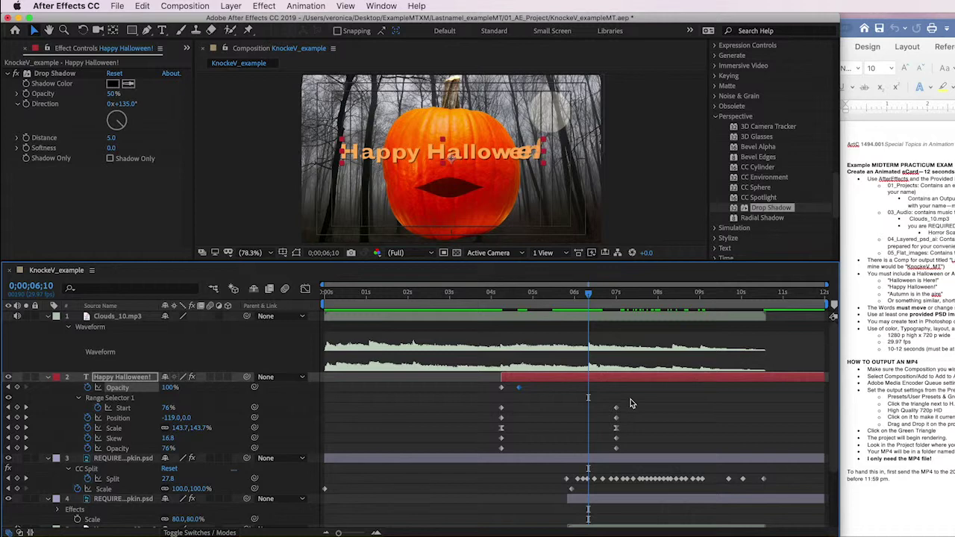
pyautogui.moveTo(630, 403); pyautogui.dragTo(589, 454)
pyautogui.moveTo(589, 295)
pyautogui.mouseDown()
pyautogui.moveTo(443, 290)
pyautogui.moveTo(599, 306)
pyautogui.mouseUp()
pyautogui.press('Home')
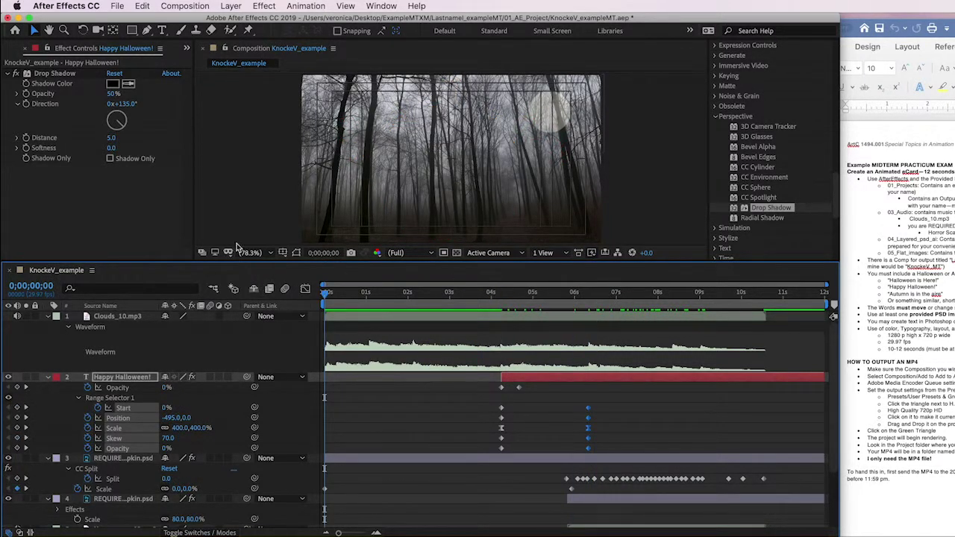
# Save the eCard project and collapse the expanded layer properties
pyautogui.moveTo(335, 263); pyautogui.dragTo(336, 350)
pyautogui.press('super+s')
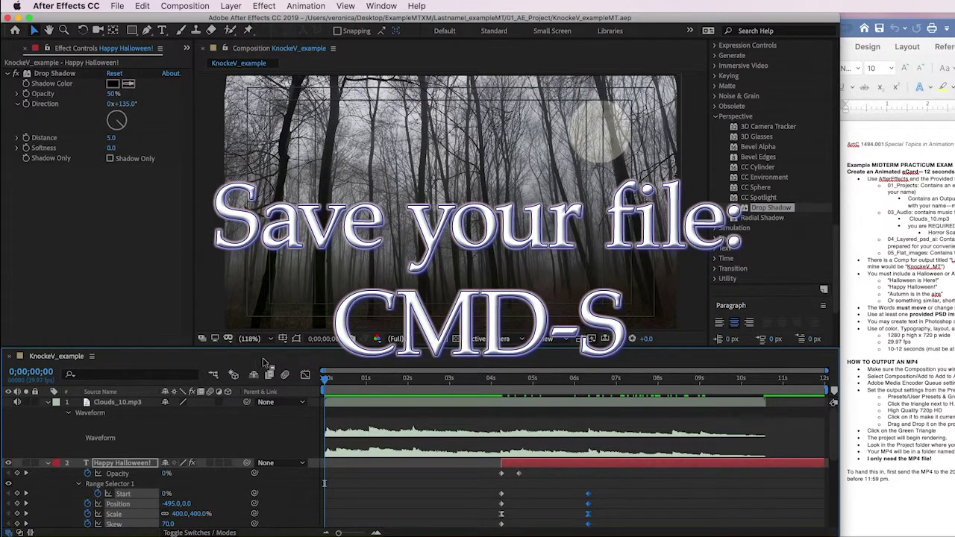
pyautogui.click(45, 433)
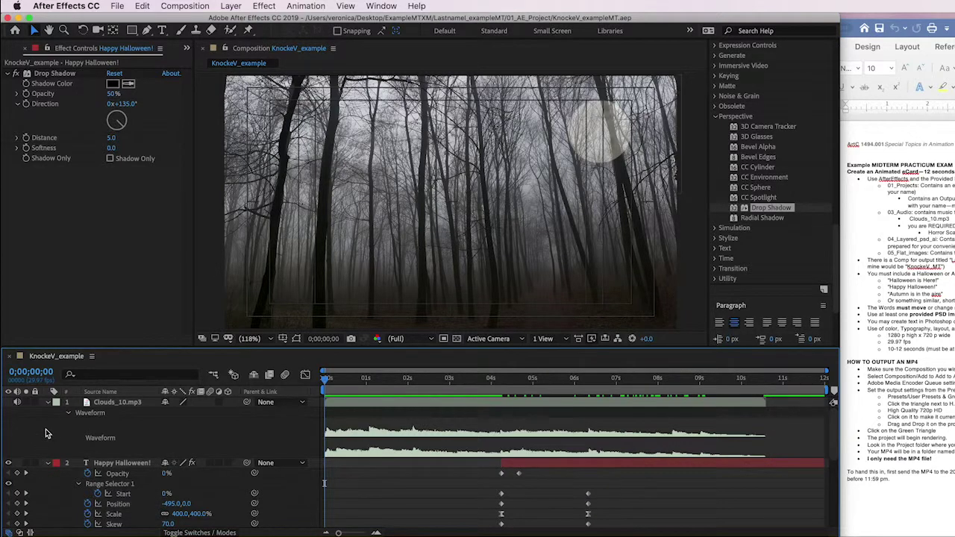
pyautogui.press('u')
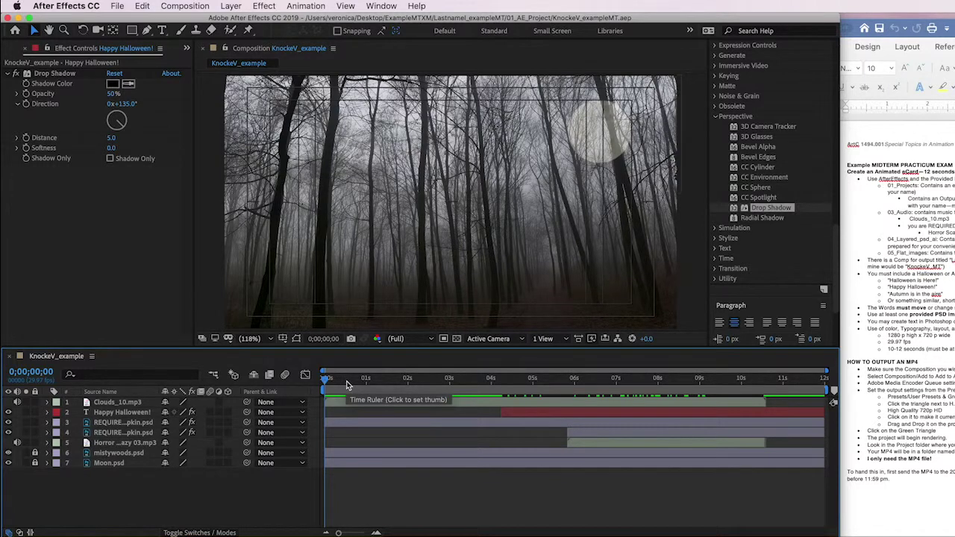
# Play a preview of the whole composition, then return to time 0
pyautogui.press('space')
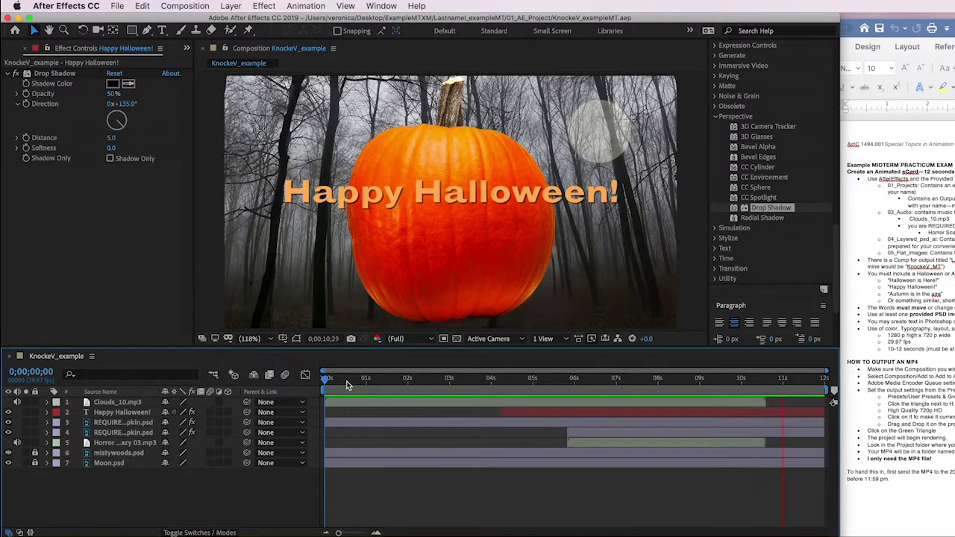
pyautogui.press('space')
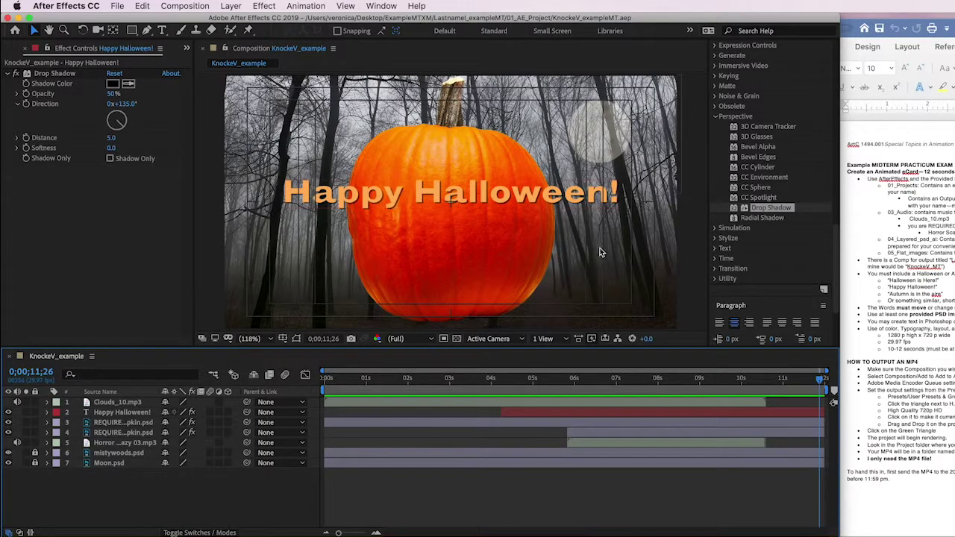
pyautogui.moveTo(822, 388); pyautogui.dragTo(313, 352)
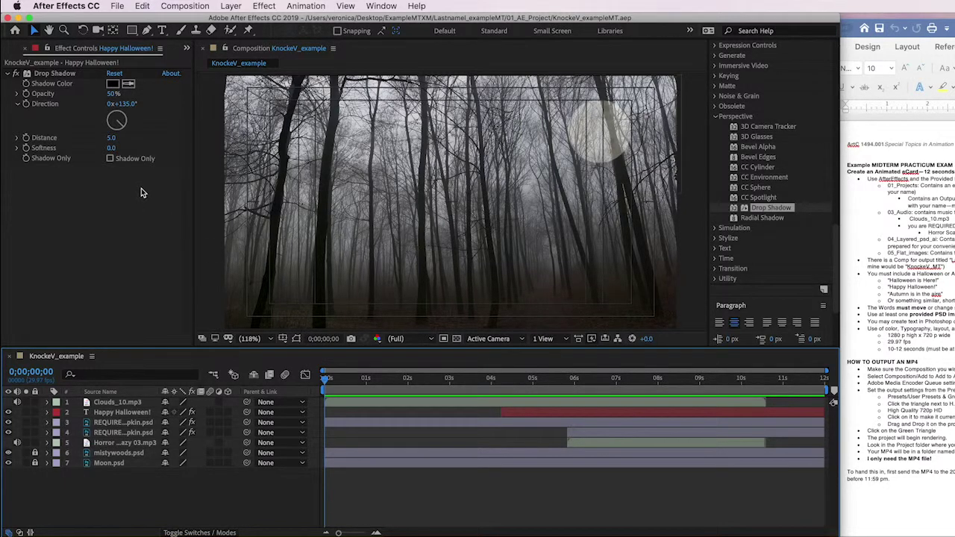
# Add the KnockeV_example composition to the Adobe Media Encoder queue
pyautogui.click(118, 8)
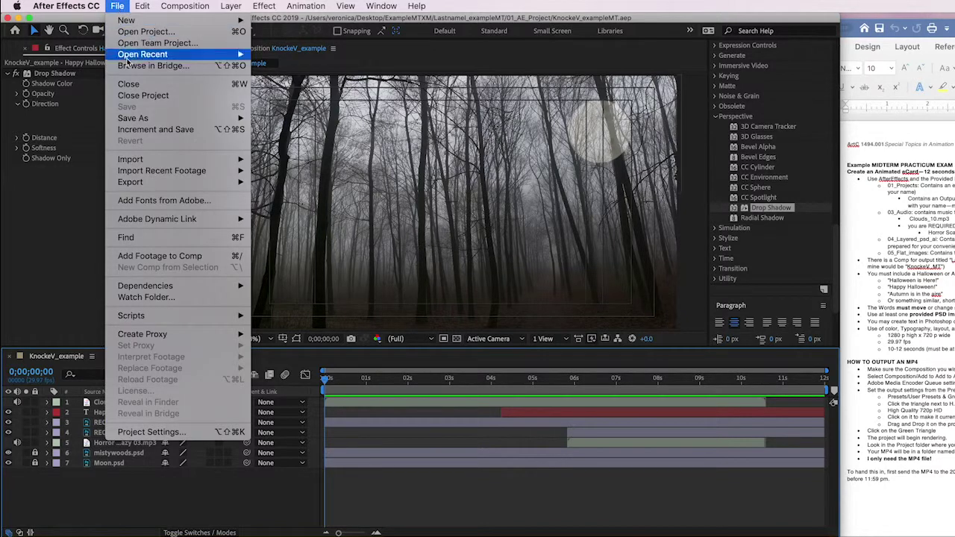
pyautogui.moveTo(125, 117)
pyautogui.moveTo(139, 9)
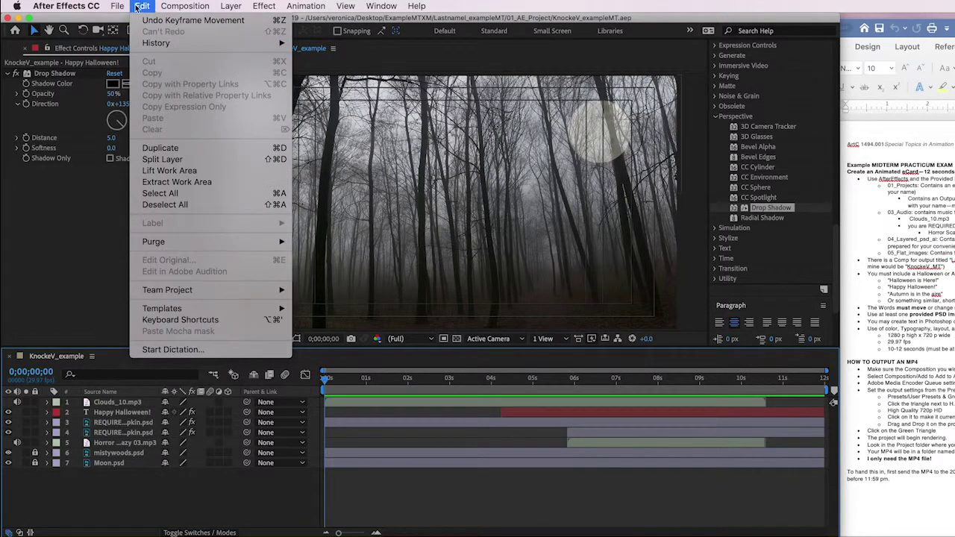
pyautogui.moveTo(185, 6)
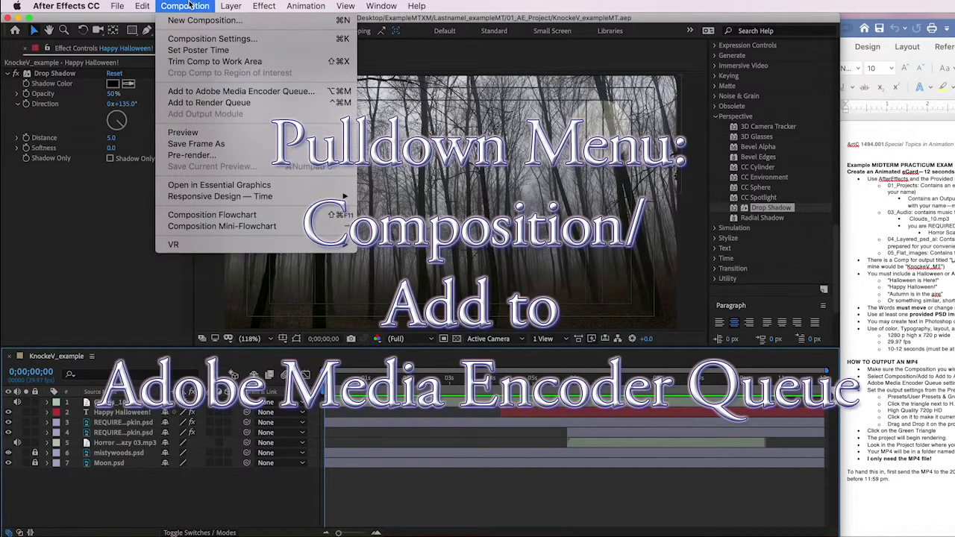
pyautogui.click(212, 92)
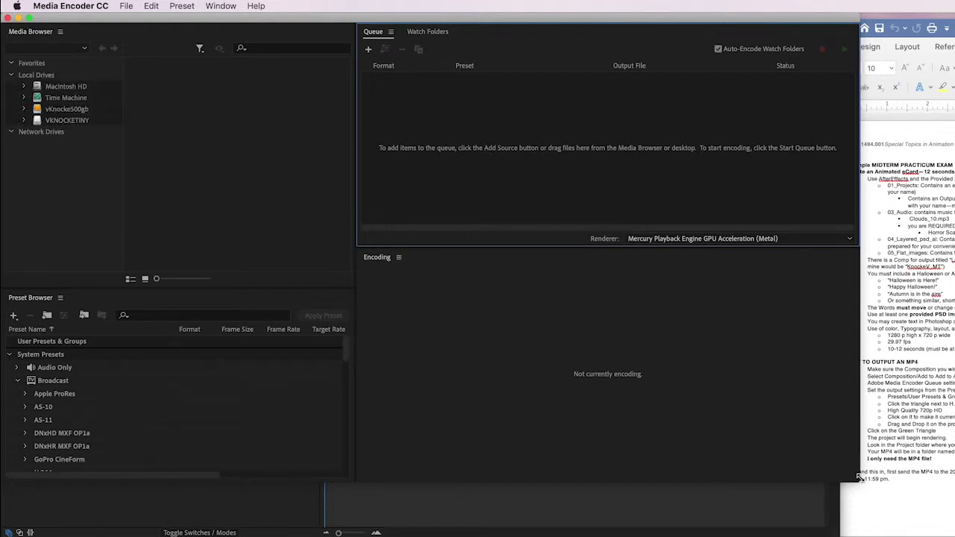
# Apply the H.264 High Quality 720p HD preset to the queued KnockeV_example item
pyautogui.moveTo(857, 478); pyautogui.dragTo(834, 534)
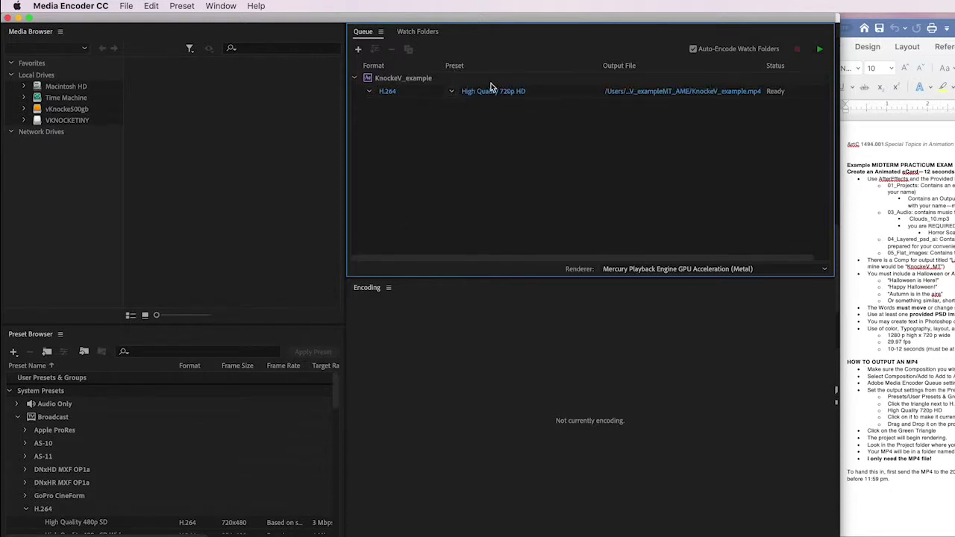
pyautogui.moveTo(518, 98)
pyautogui.moveTo(336, 402); pyautogui.dragTo(333, 420)
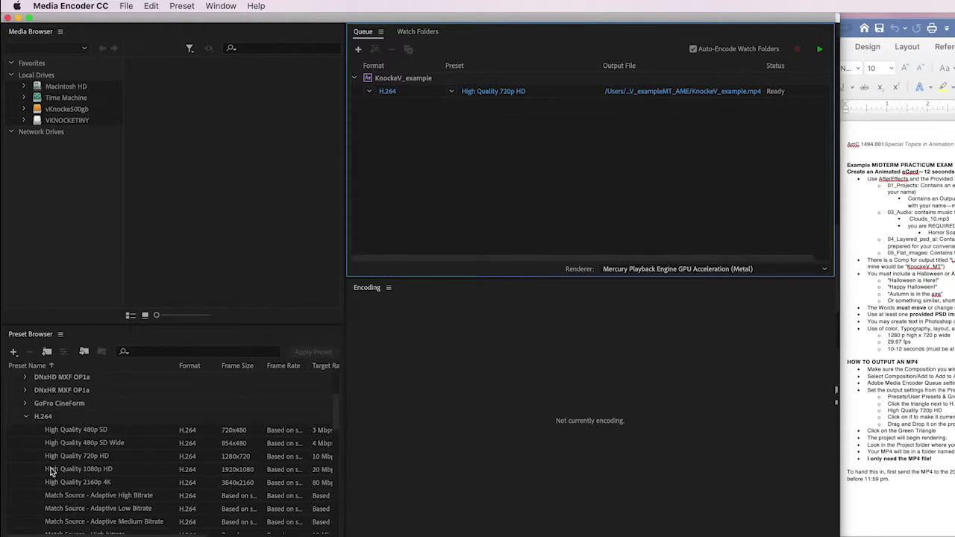
pyautogui.moveTo(87, 462)
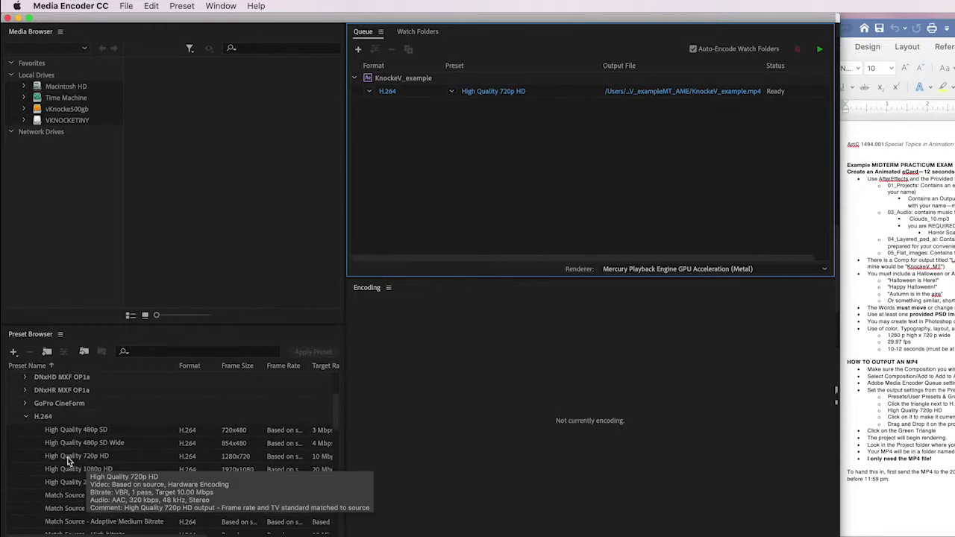
pyautogui.moveTo(68, 460); pyautogui.dragTo(498, 95)
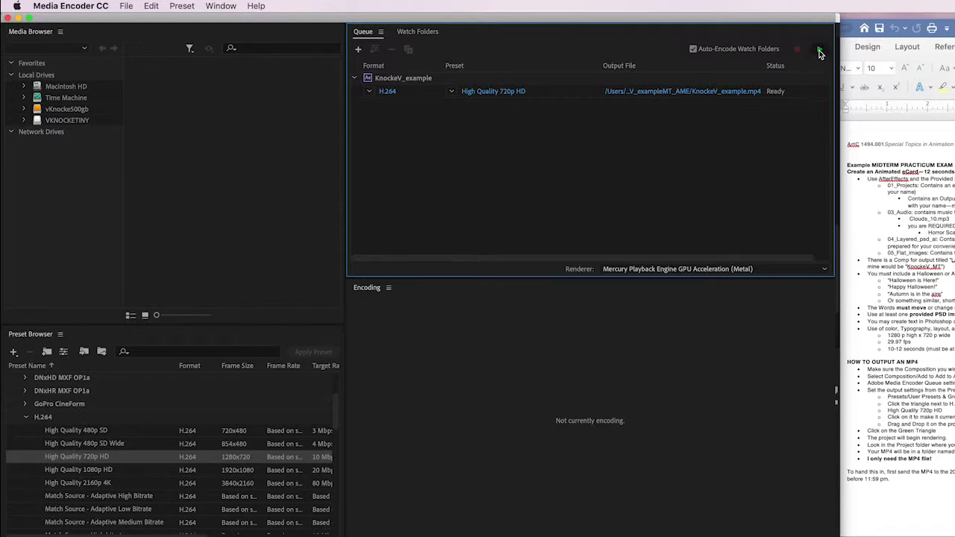
# Start the queue to encode KnockeV_example.mp4, then quit Media Encoder
pyautogui.click(819, 51)
pyautogui.click(72, 7)
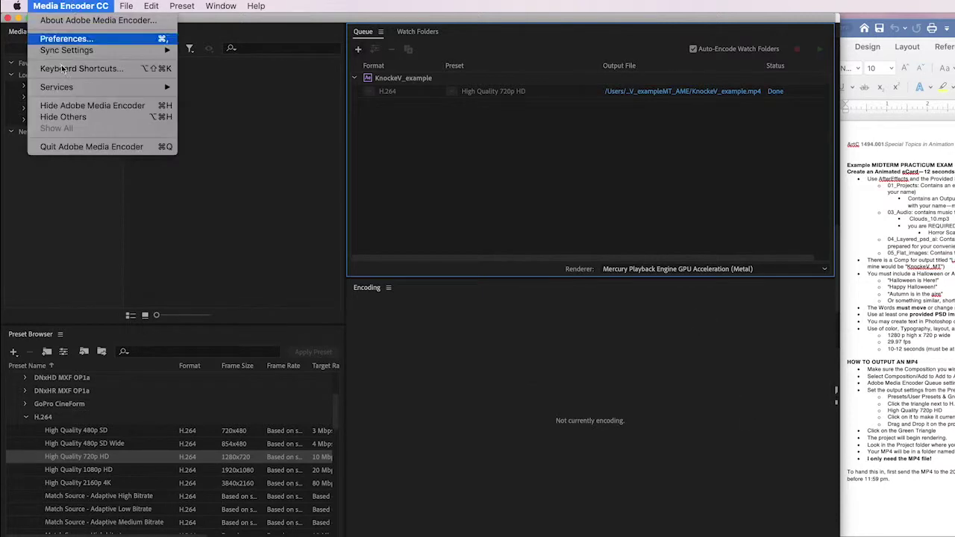
pyautogui.click(78, 148)
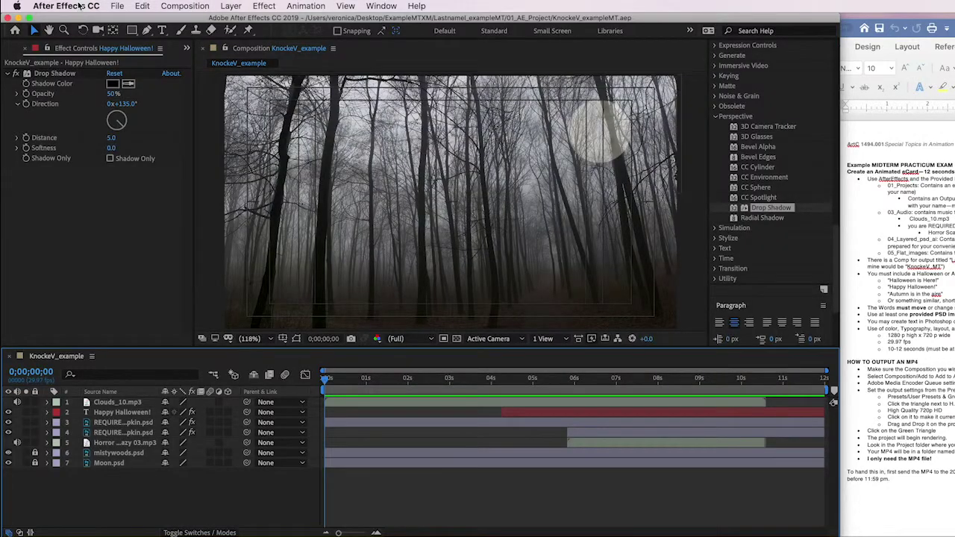
# Quit After Effects, then quit Adobe Bridge CC 2019
pyautogui.click(118, 6)
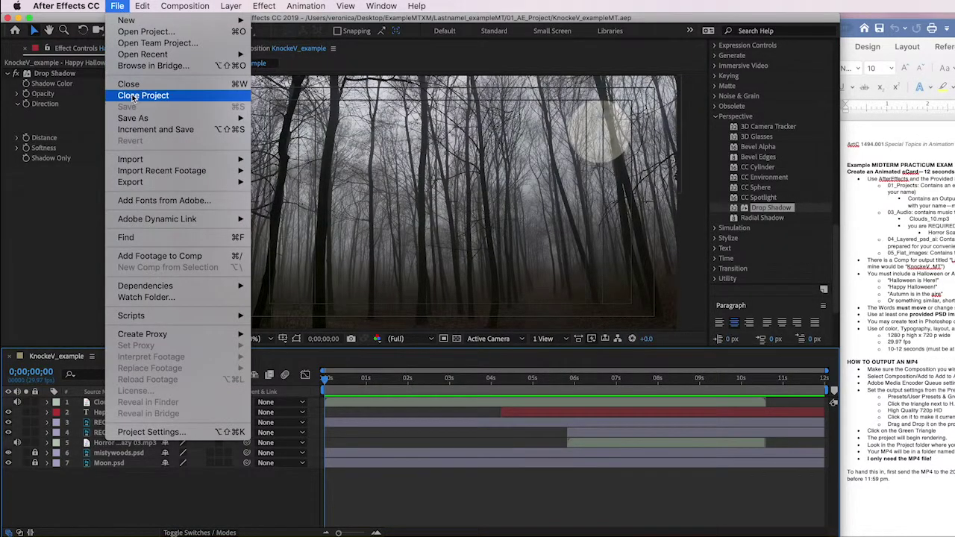
pyautogui.moveTo(55, 9)
pyautogui.click(61, 129)
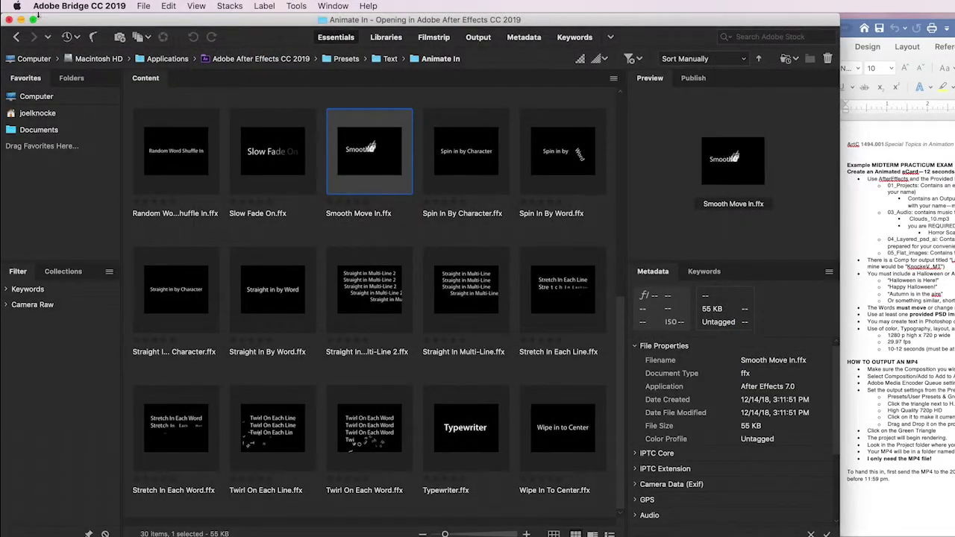
pyautogui.click(64, 7)
pyautogui.click(75, 131)
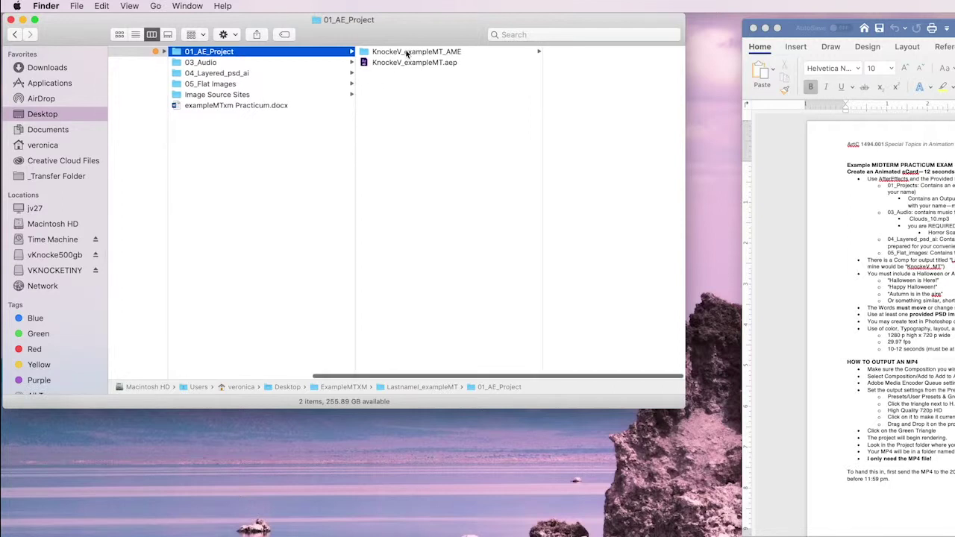
# Play KnockeV_example.mp4 from the KnockeV_exampleMT_AME folder in a Quick Look preview
pyautogui.click(440, 52)
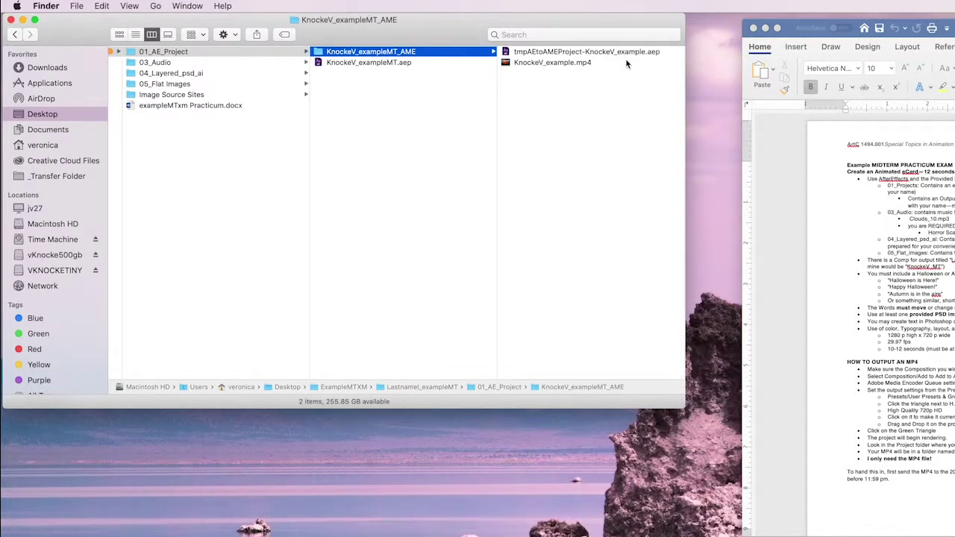
pyautogui.click(569, 63)
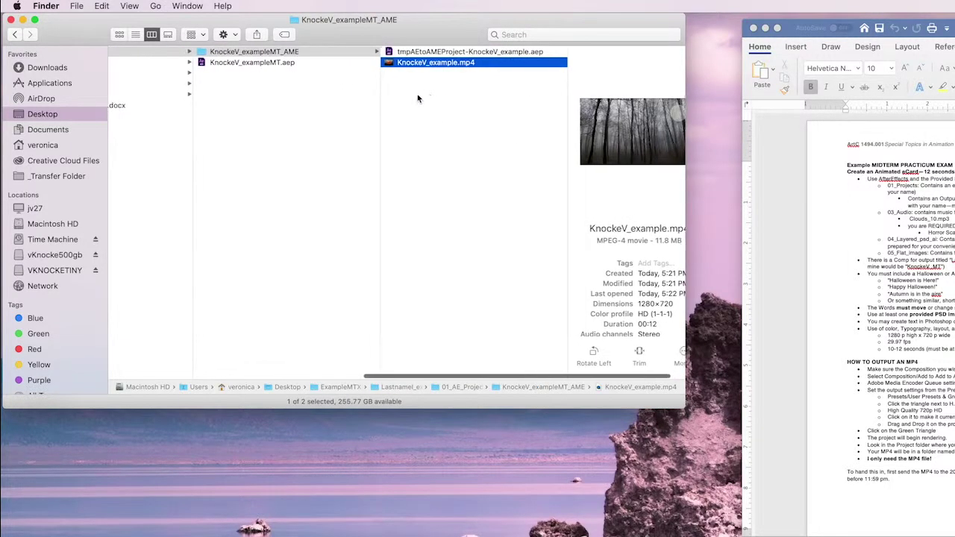
pyautogui.press('space')
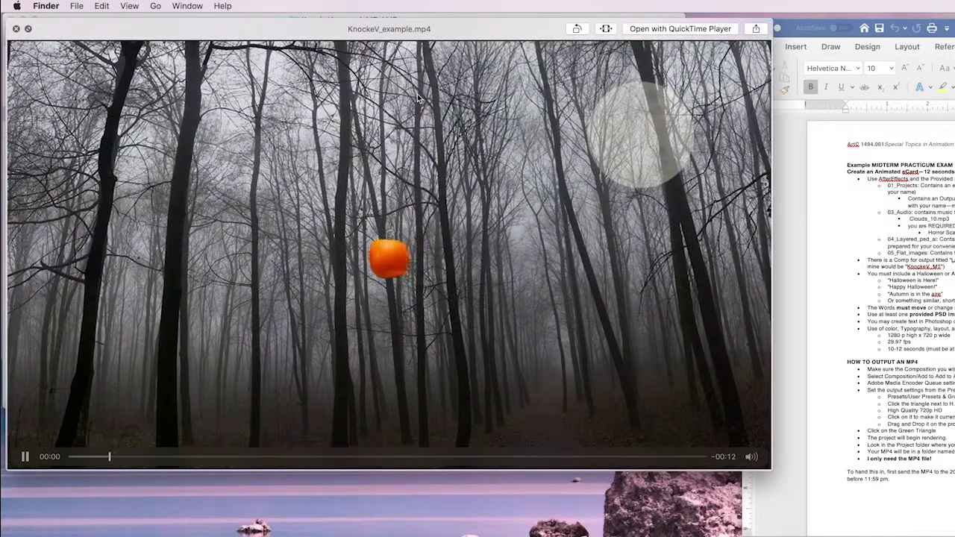